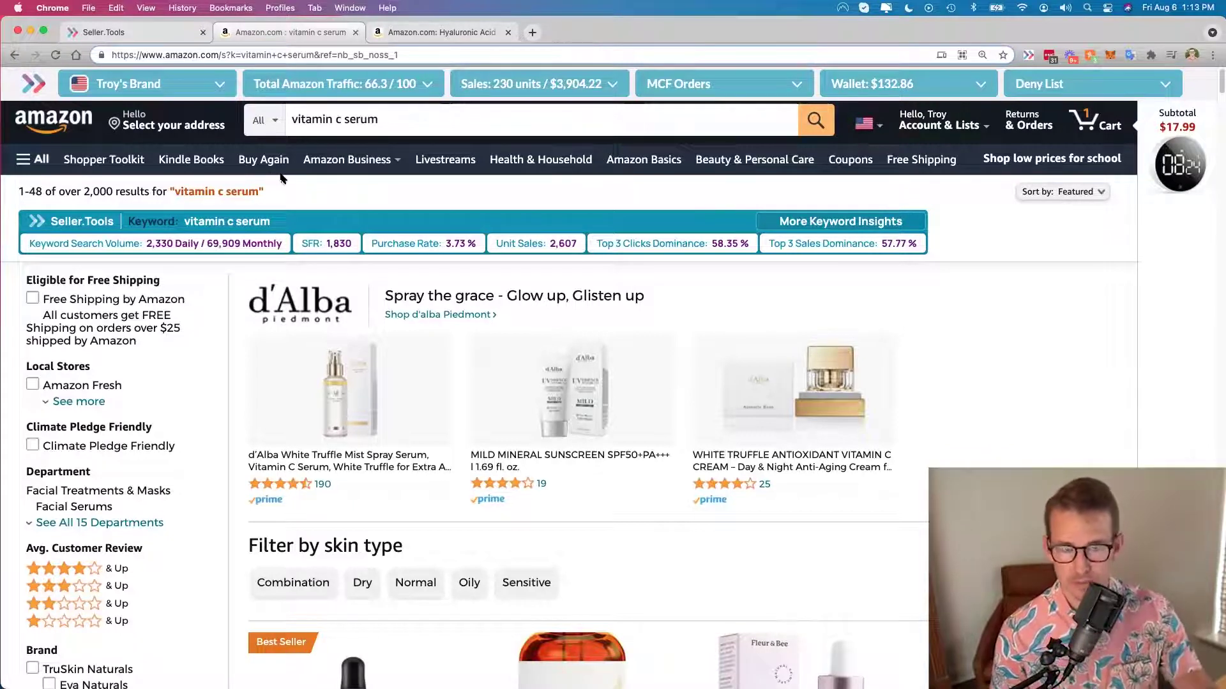
- Review the ticker contents and display options in the Seller Tools extension settings, then close them
{"action": "left_click", "coordinate": [1029, 55]}
{"action": "scroll", "coordinate": [862, 268], "scroll_direction": "down", "scroll_amount": 2}
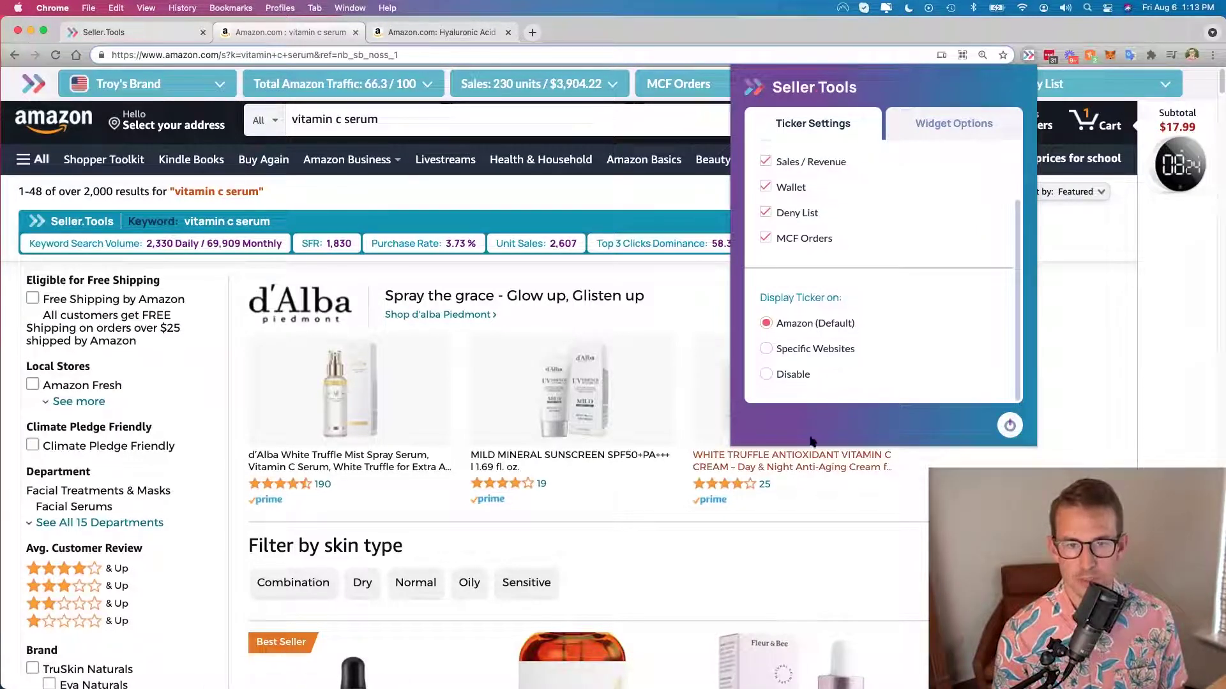
{"action": "left_click", "coordinate": [1090, 354]}
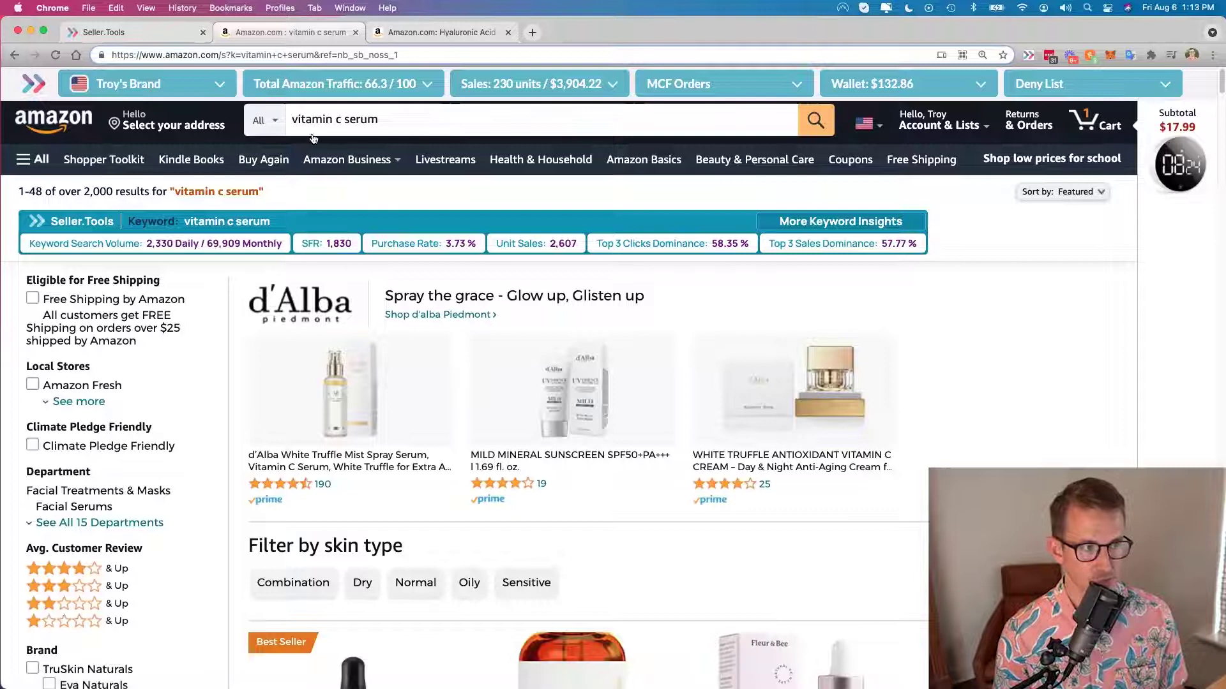
- Examine the daily values from late July to early August in the Total Amazon Traffic chart, then close it
{"action": "left_click", "coordinate": [387, 94]}
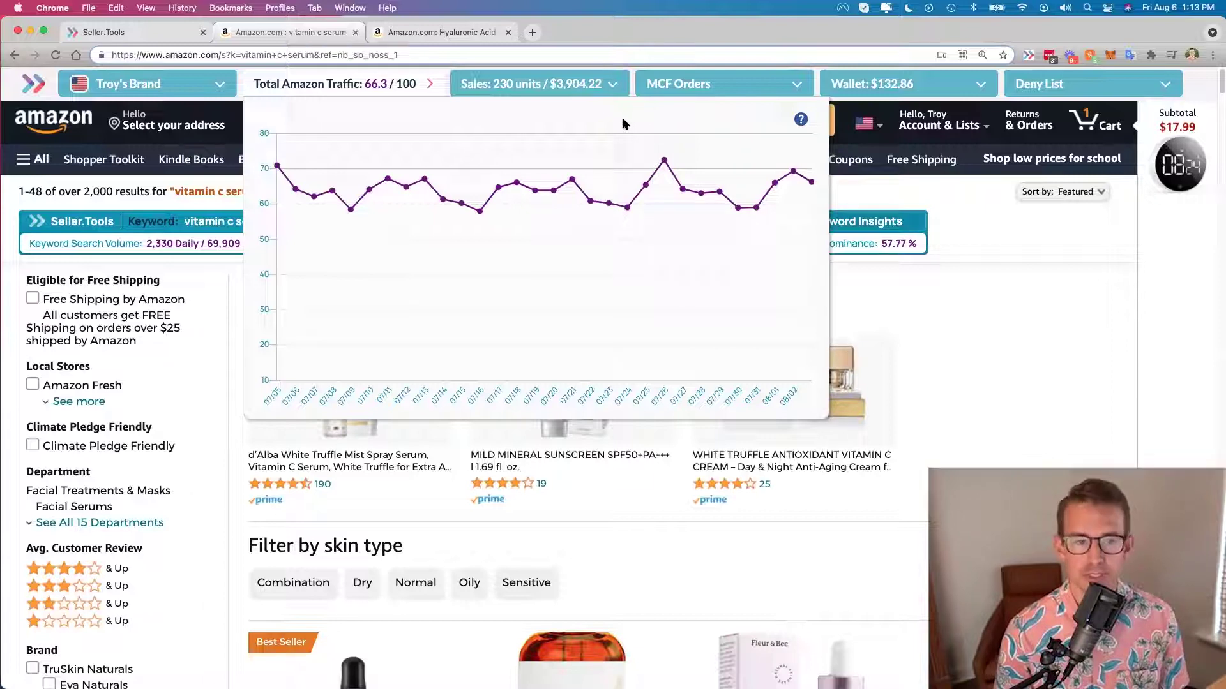
{"action": "mouse_move", "coordinate": [618, 214]}
{"action": "mouse_move", "coordinate": [677, 181]}
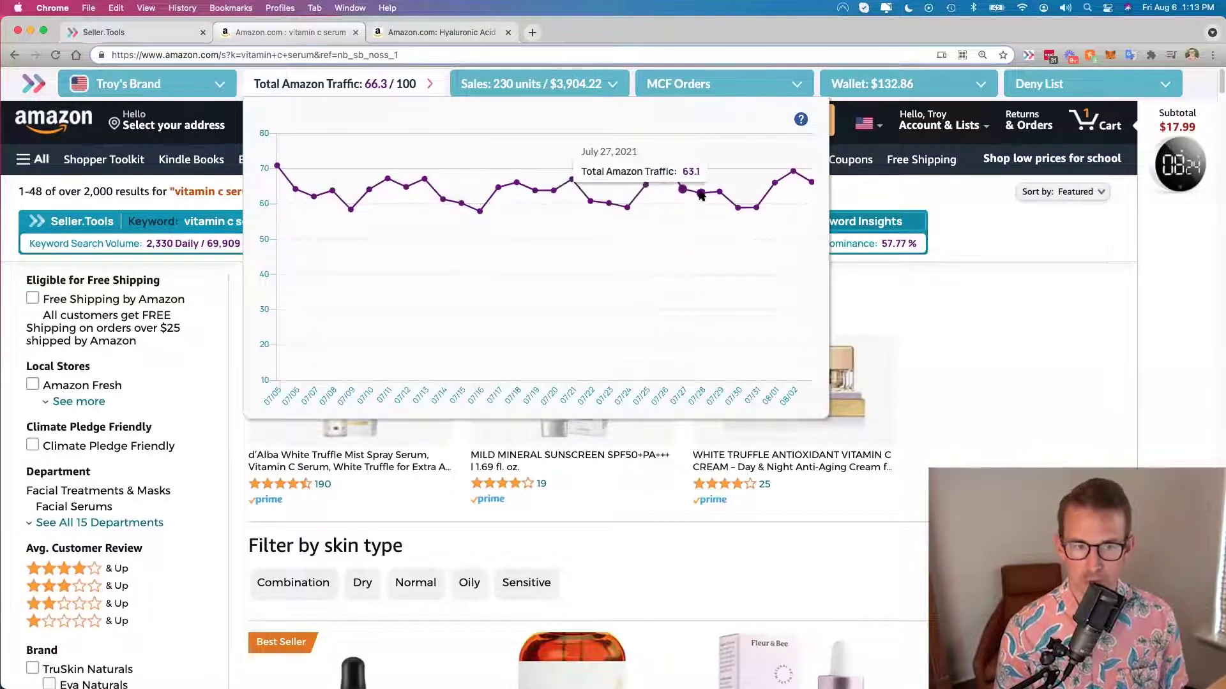
{"action": "mouse_move", "coordinate": [736, 195]}
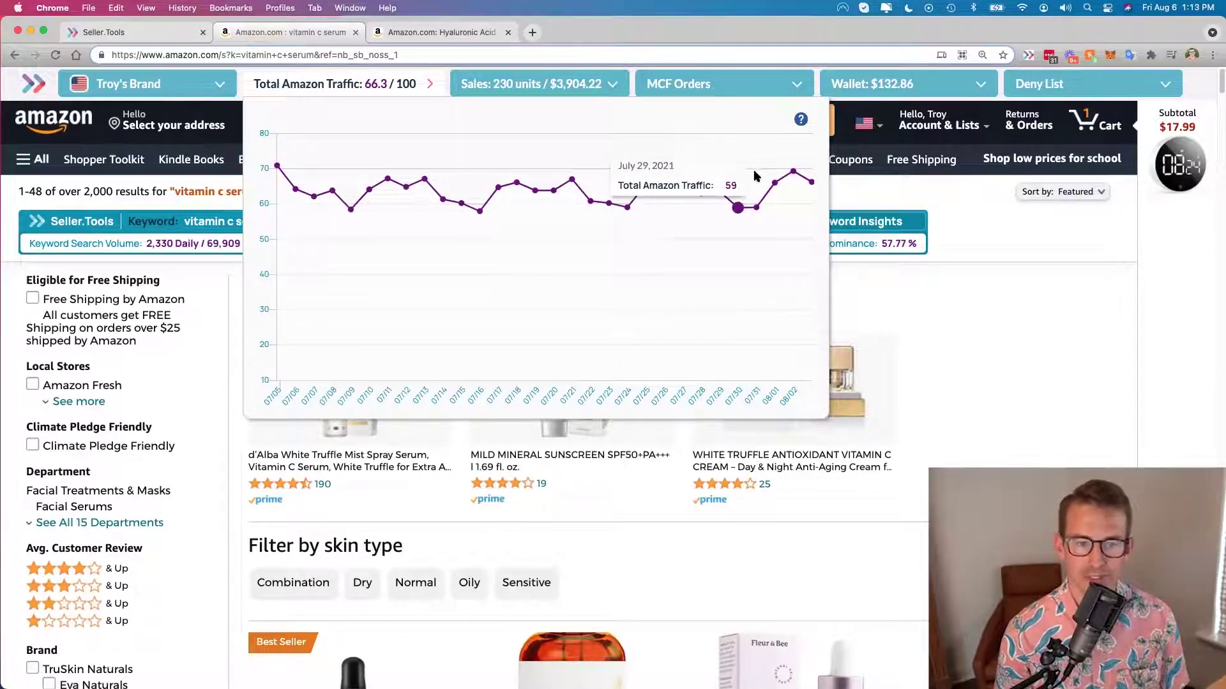
{"action": "mouse_move", "coordinate": [751, 143]}
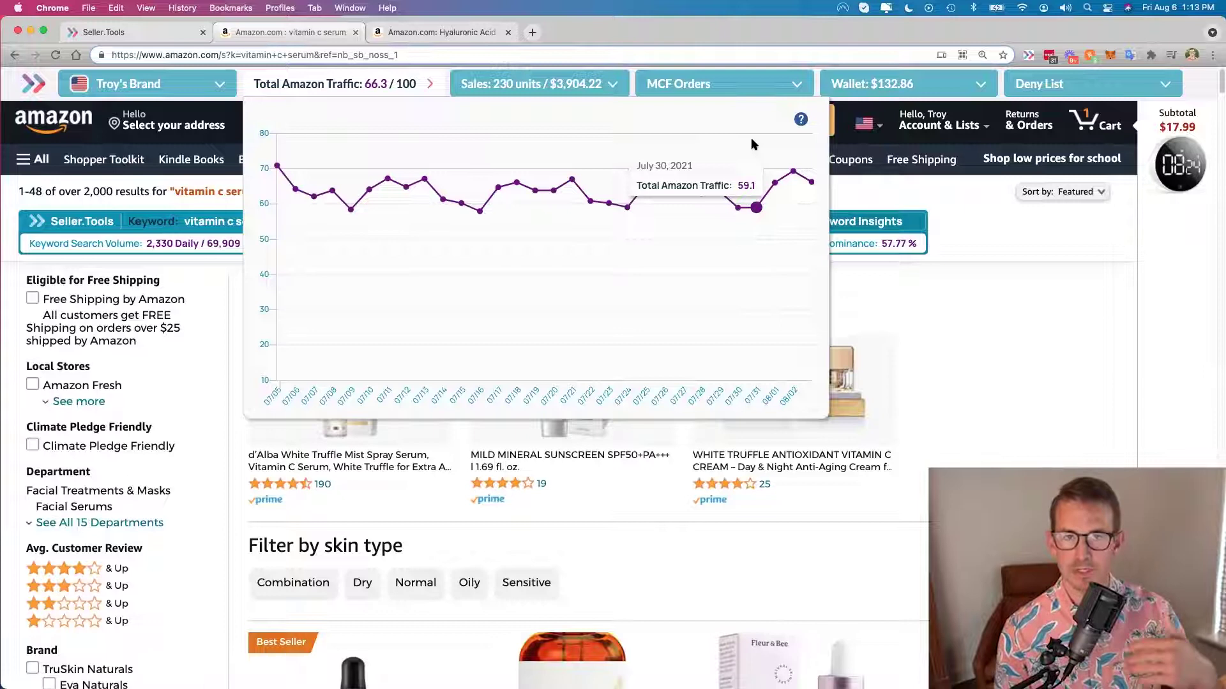
{"action": "mouse_move", "coordinate": [778, 191]}
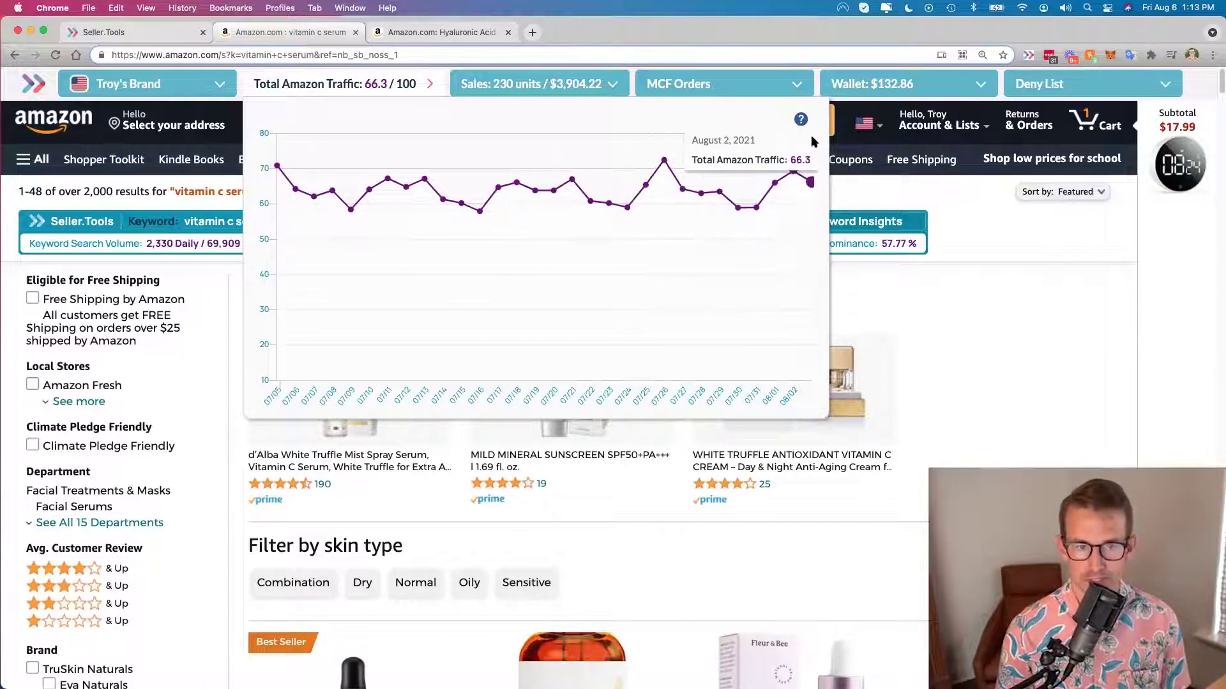
{"action": "mouse_move", "coordinate": [803, 122]}
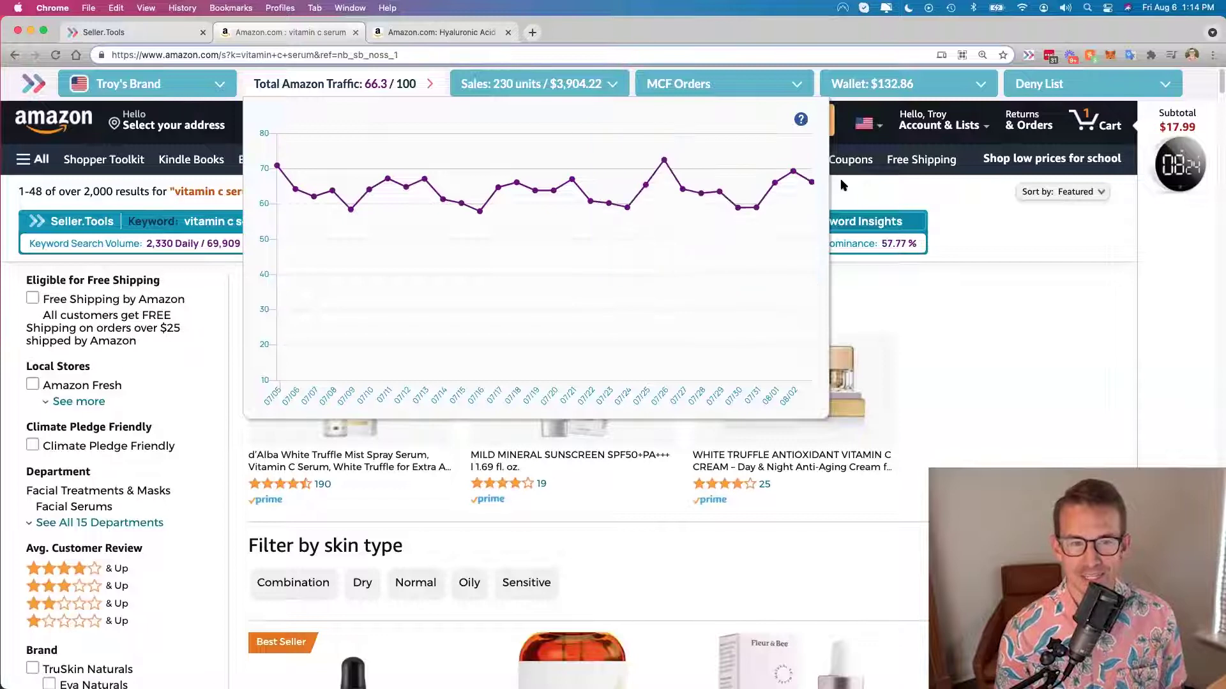
{"action": "left_click", "coordinate": [401, 89]}
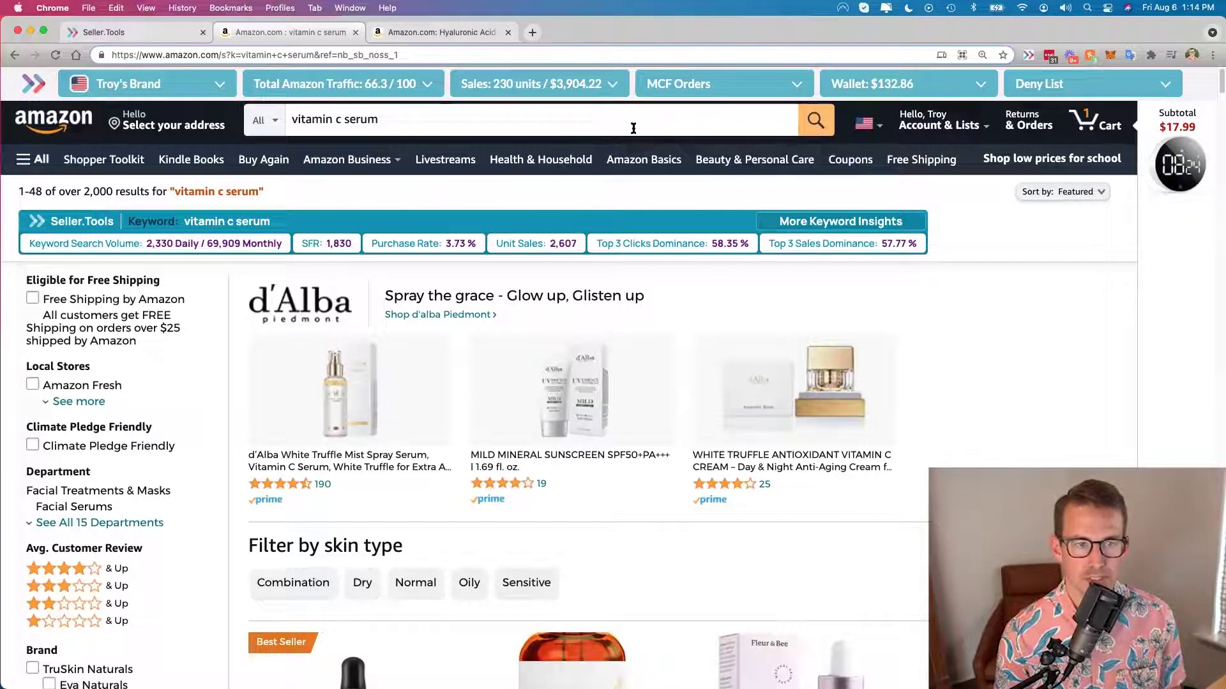
- Review the blank new MCF order form from item search through customer details and shipping speed, then close it
{"action": "left_click", "coordinate": [764, 88]}
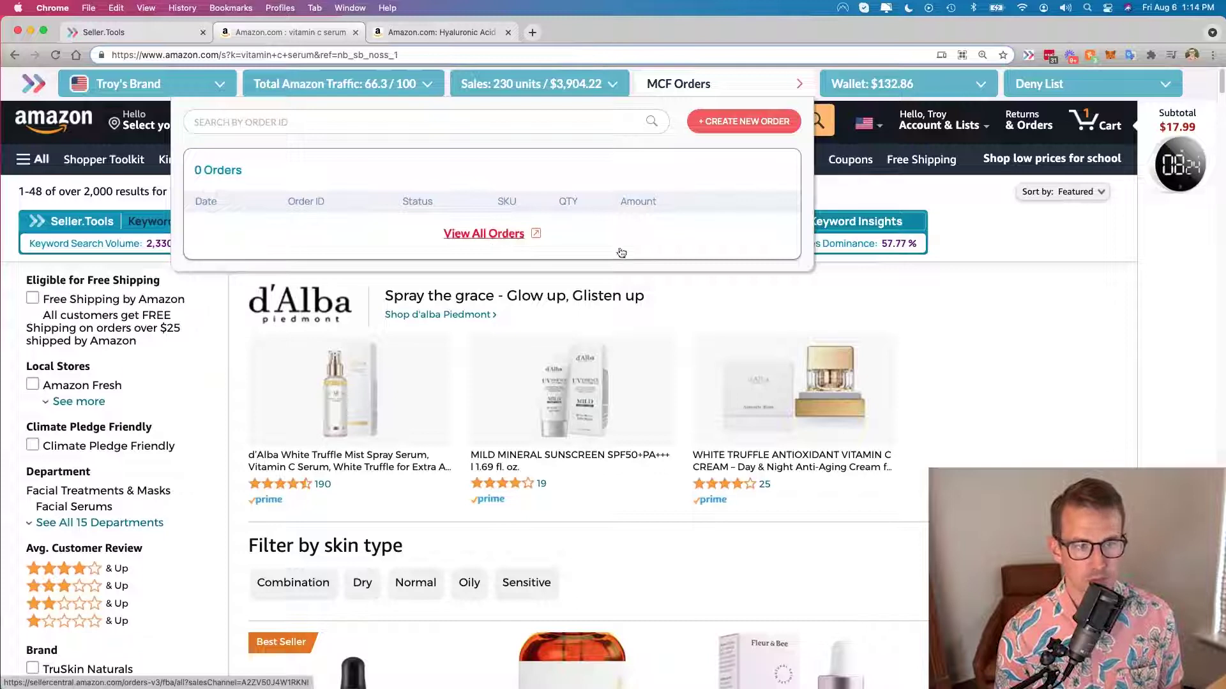
{"action": "left_click", "coordinate": [761, 122]}
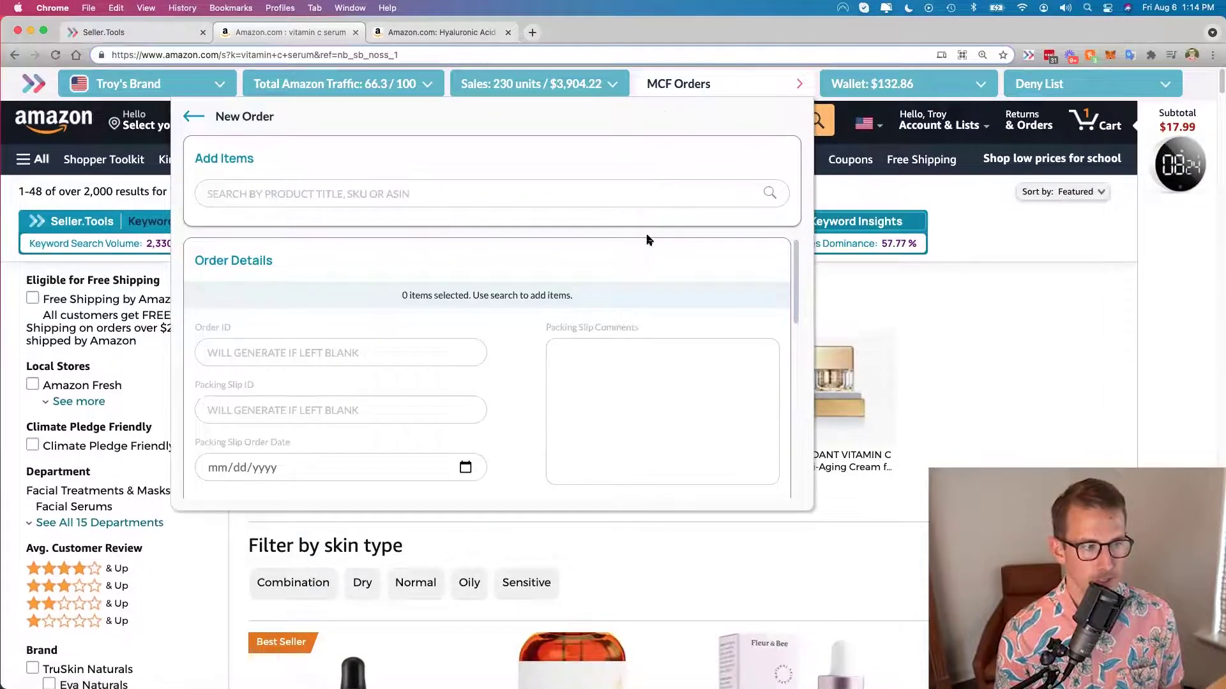
{"action": "scroll", "coordinate": [648, 237], "scroll_direction": "down", "scroll_amount": 2}
{"action": "left_click_drag", "start_coordinate": [792, 256], "coordinate": [793, 300]}
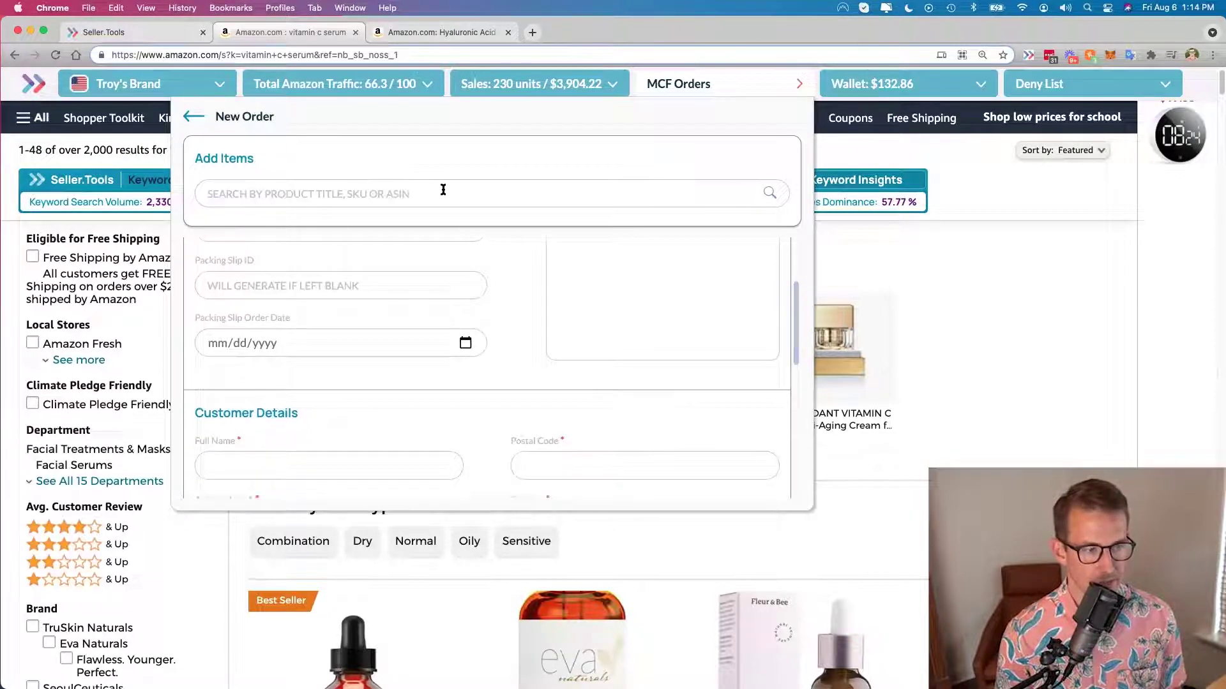
{"action": "left_click_drag", "start_coordinate": [795, 304], "coordinate": [794, 428]}
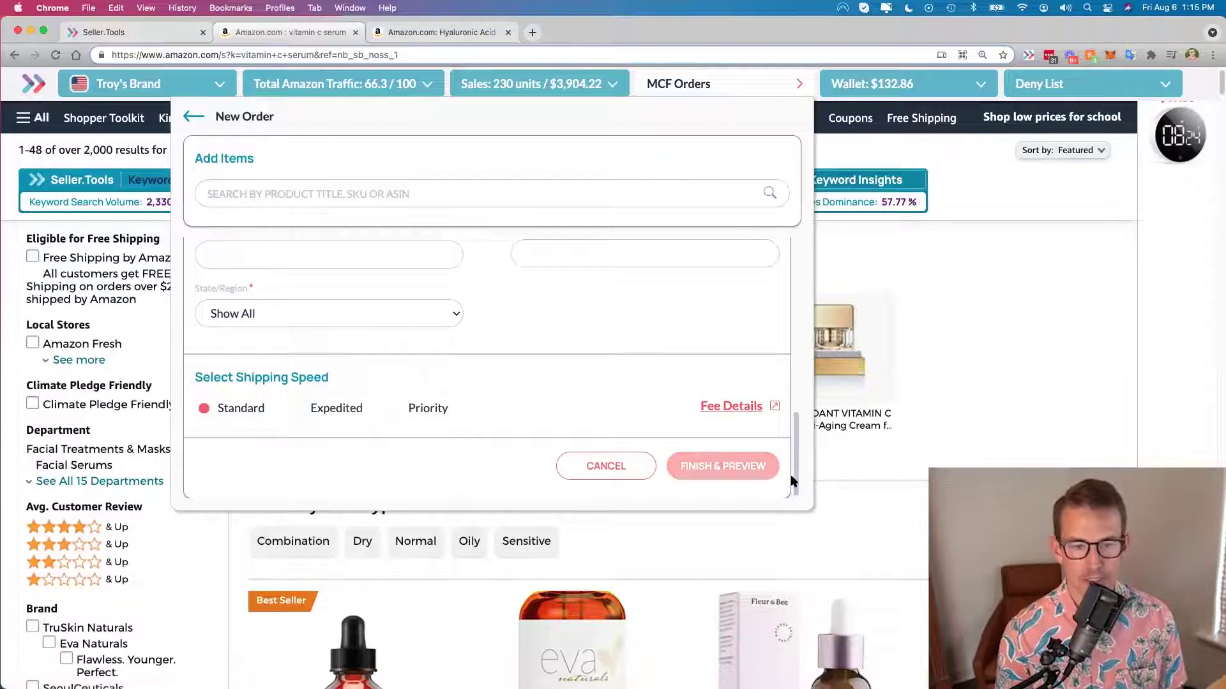
{"action": "left_click_drag", "start_coordinate": [795, 482], "coordinate": [795, 306]}
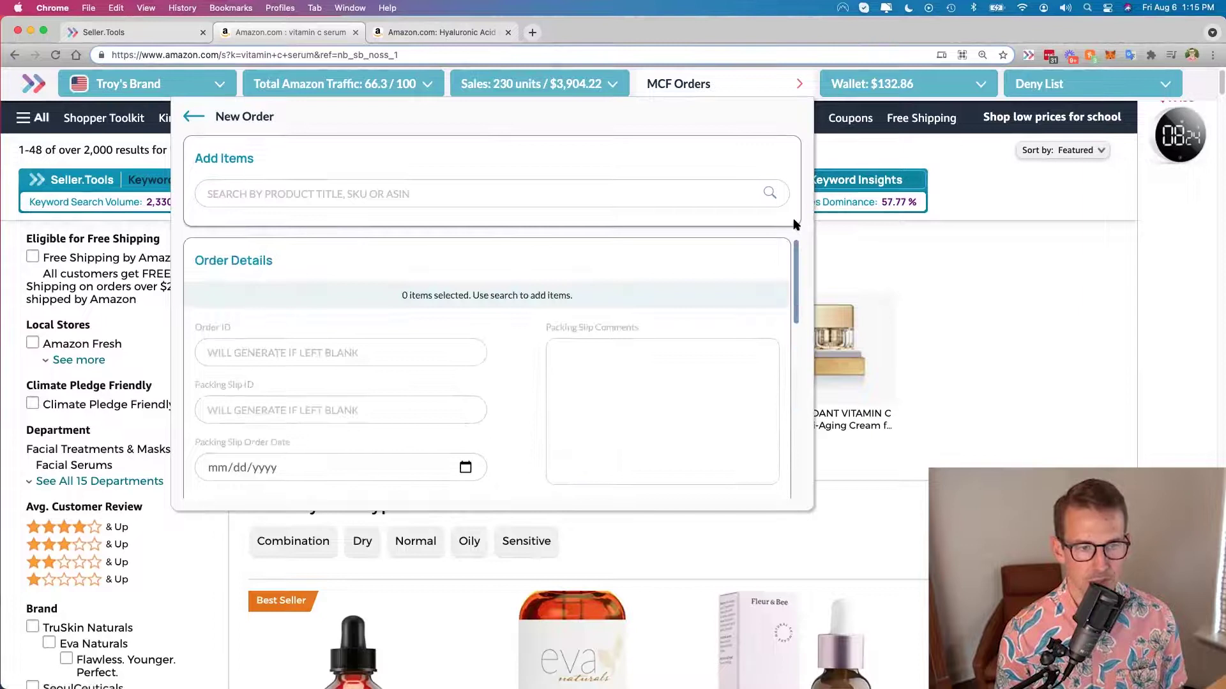
{"action": "left_click", "coordinate": [796, 84]}
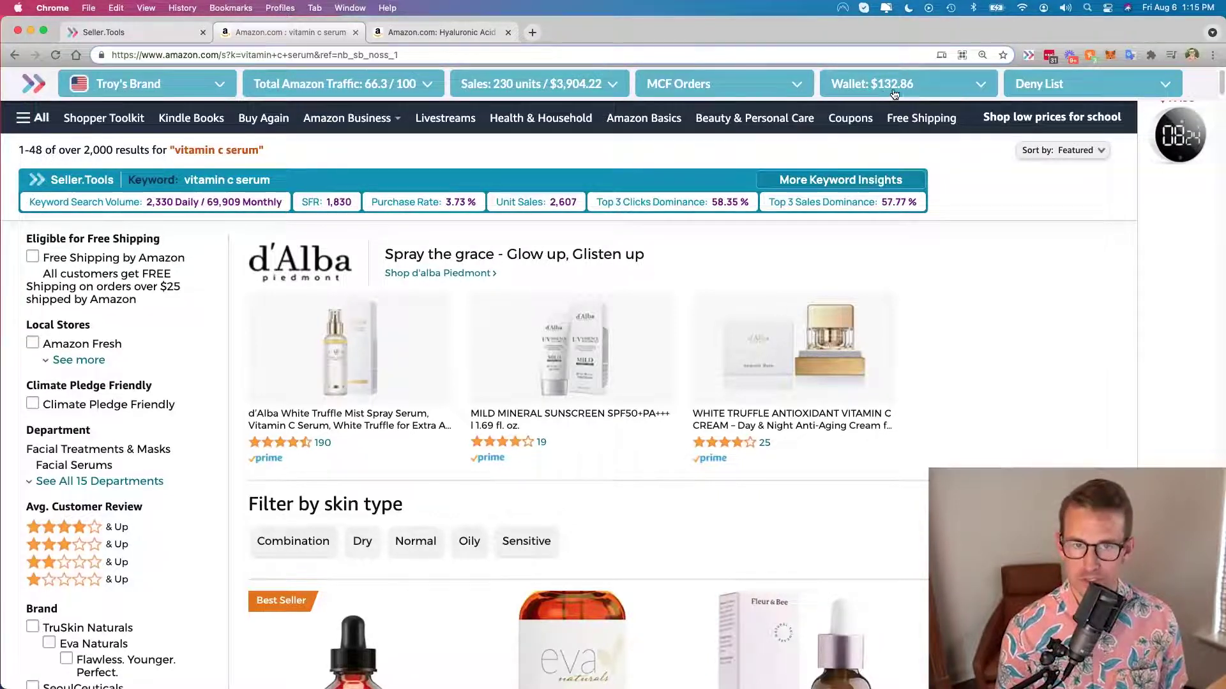
- Review the wallet's recent transactions and its forms for sending and adding funds, then close the wallet
{"action": "left_click", "coordinate": [948, 90]}
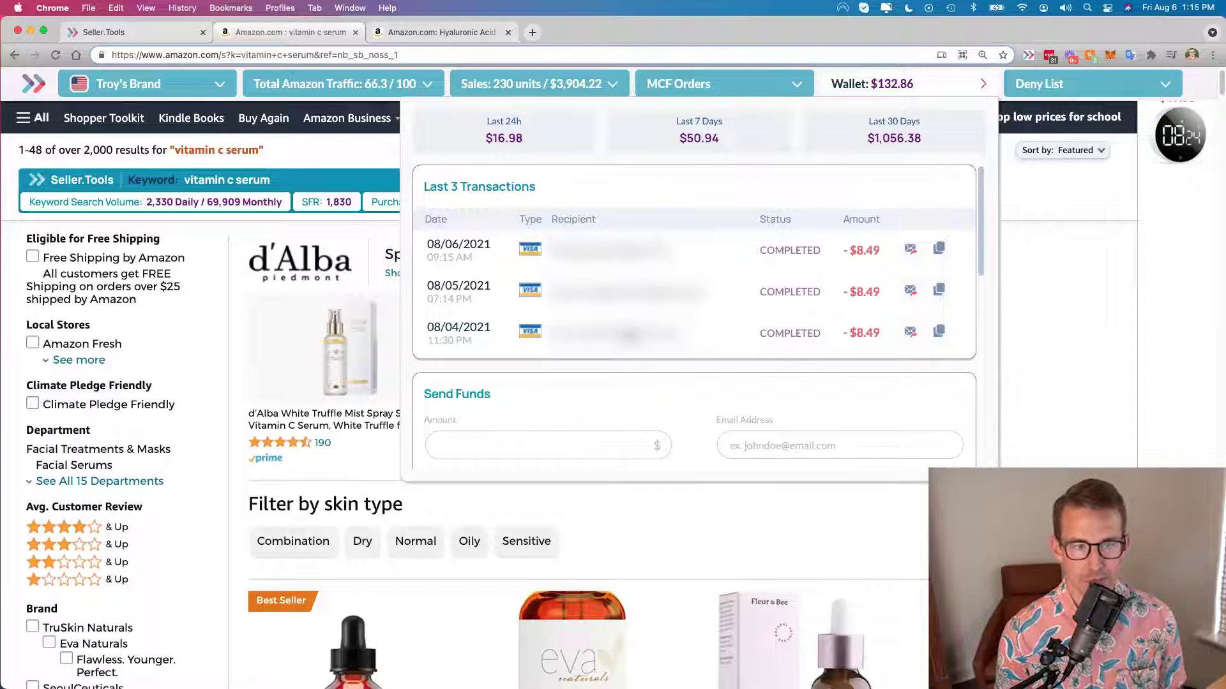
{"action": "scroll", "coordinate": [959, 366], "scroll_direction": "down", "scroll_amount": 4}
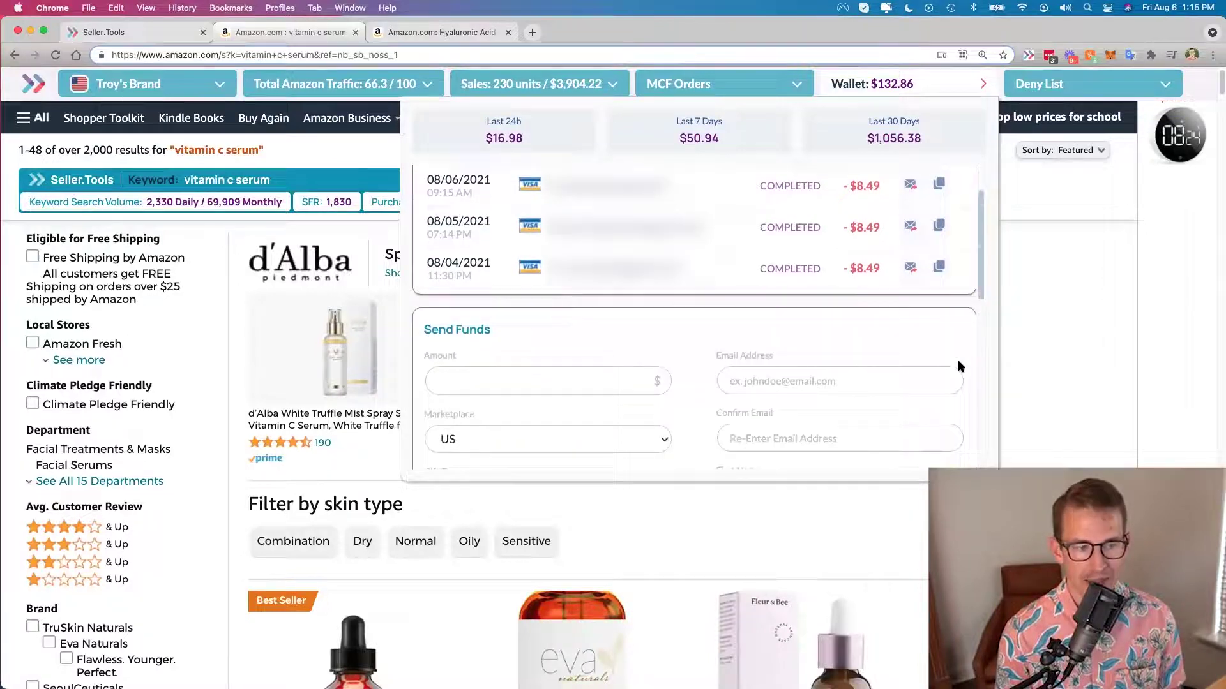
{"action": "scroll", "coordinate": [959, 366], "scroll_direction": "down", "scroll_amount": 4}
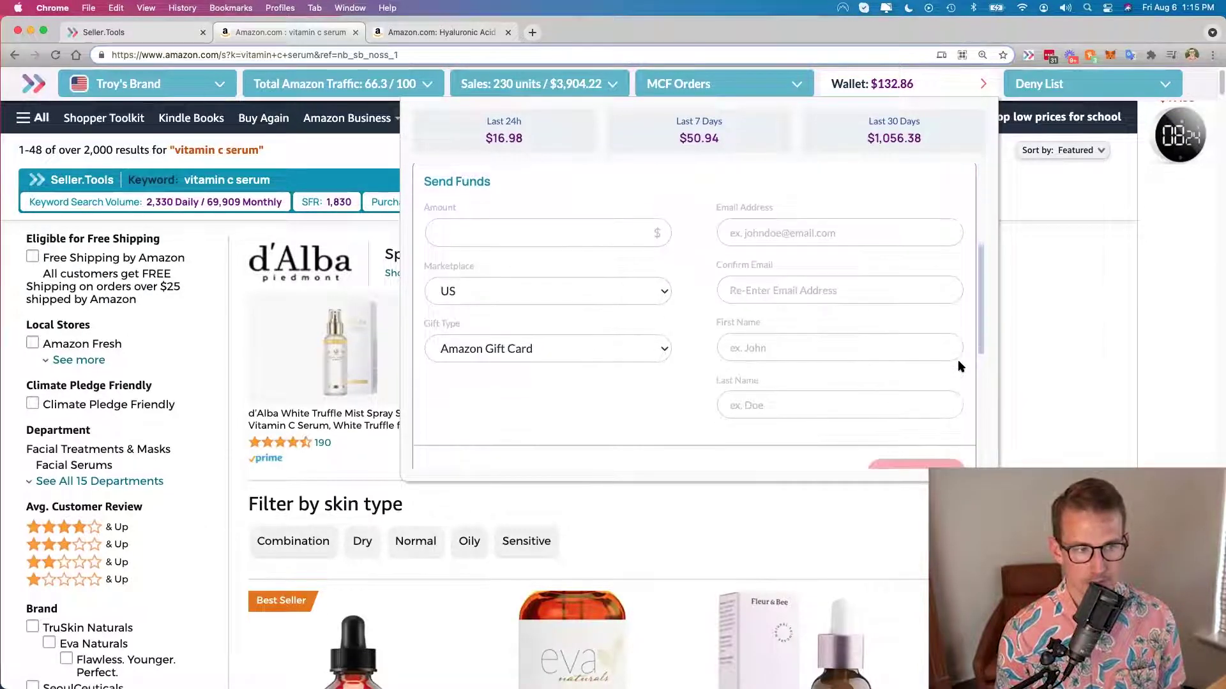
{"action": "scroll", "coordinate": [960, 366], "scroll_direction": "down", "scroll_amount": 10}
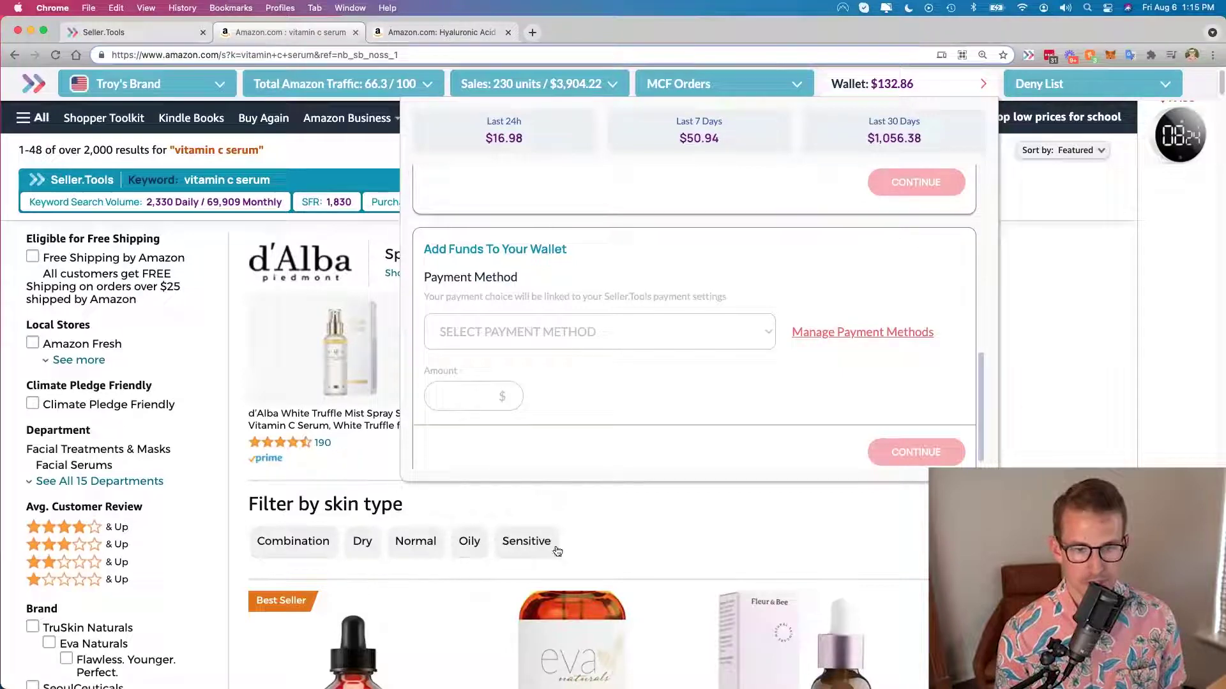
{"action": "scroll", "coordinate": [710, 334], "scroll_direction": "up", "scroll_amount": 2}
{"action": "scroll", "coordinate": [710, 334], "scroll_direction": "up", "scroll_amount": 8}
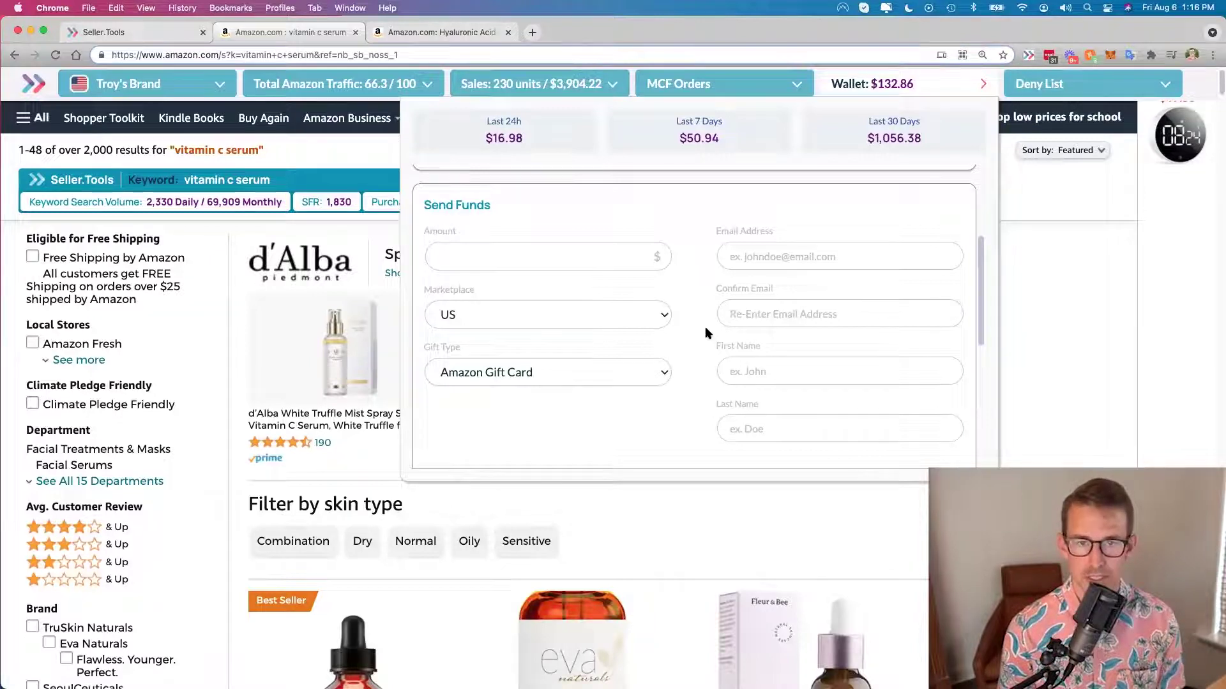
{"action": "left_click", "coordinate": [913, 84]}
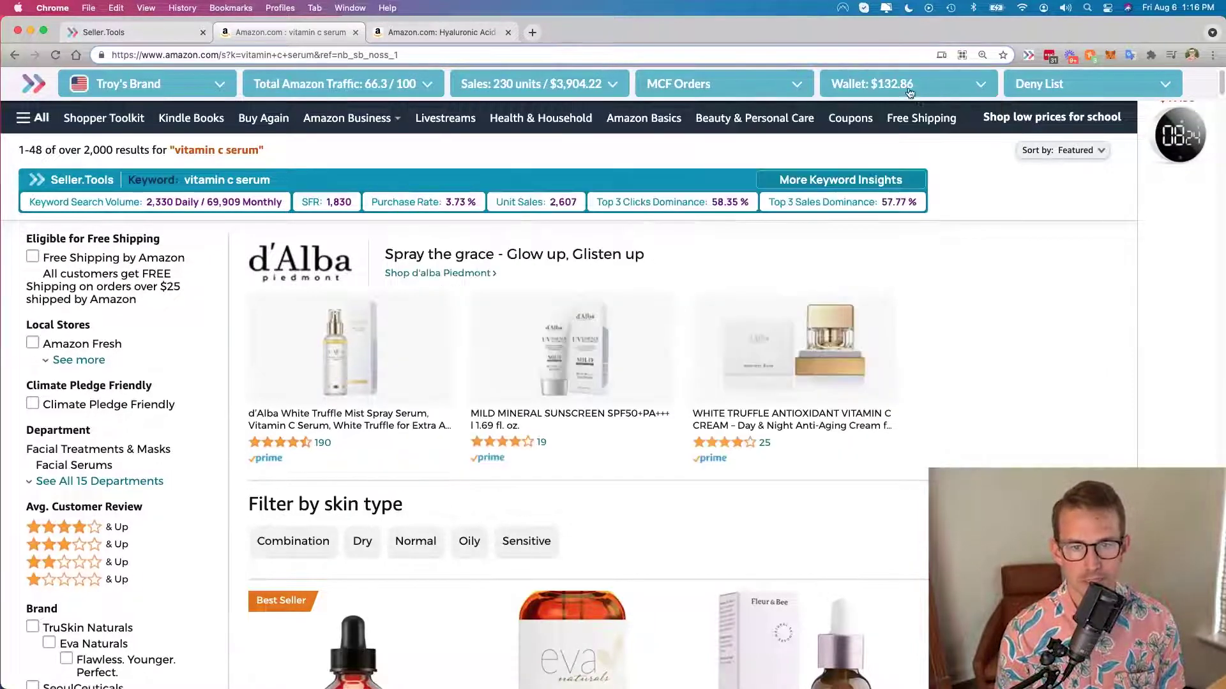
- Look over the deny list's recent entries and its blank new entry form, then close the list
{"action": "left_click", "coordinate": [1065, 85]}
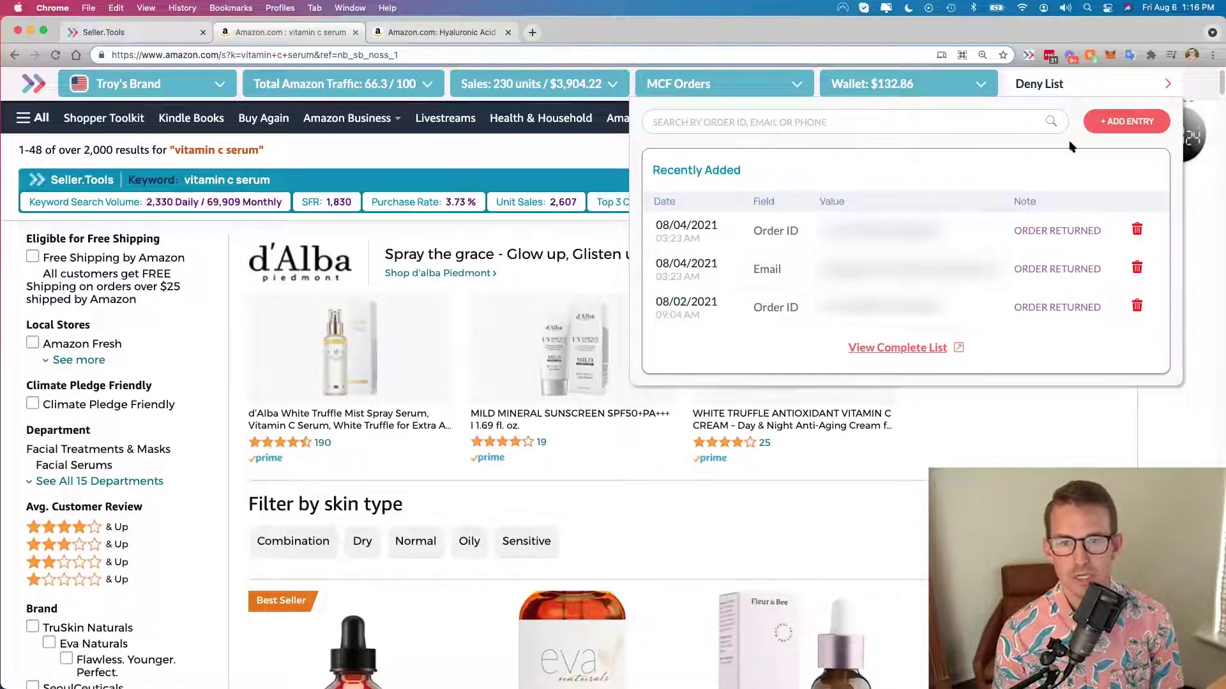
{"action": "left_click", "coordinate": [1096, 126]}
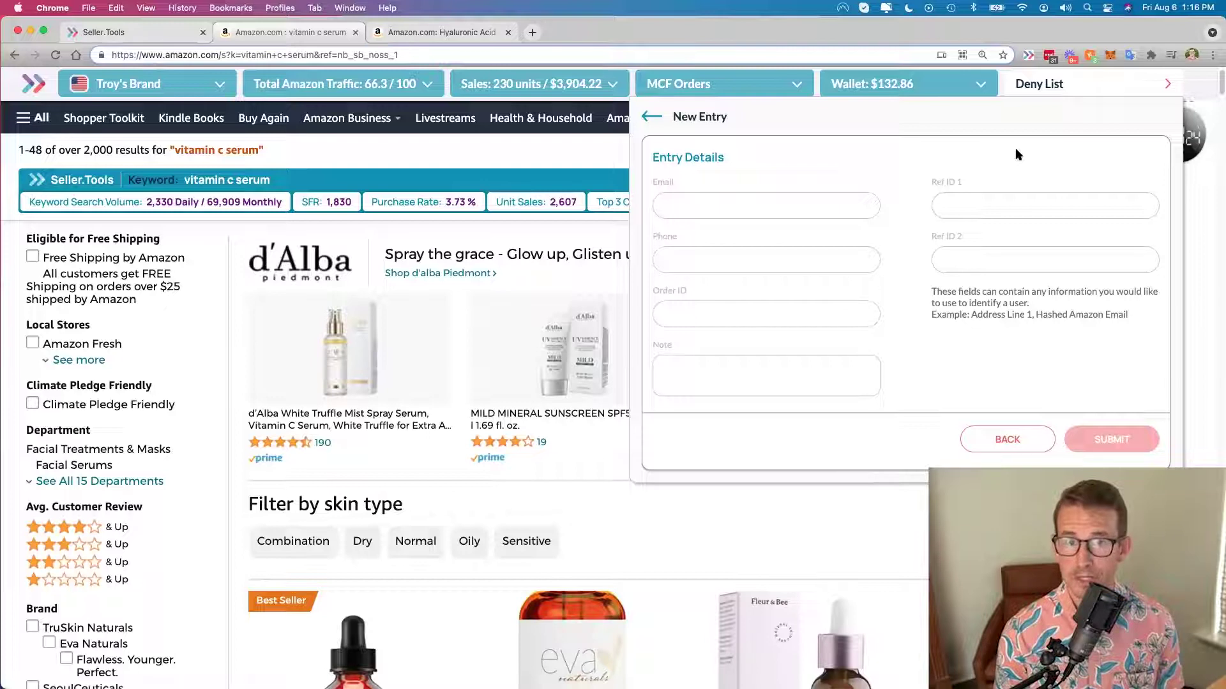
{"action": "left_click", "coordinate": [652, 117]}
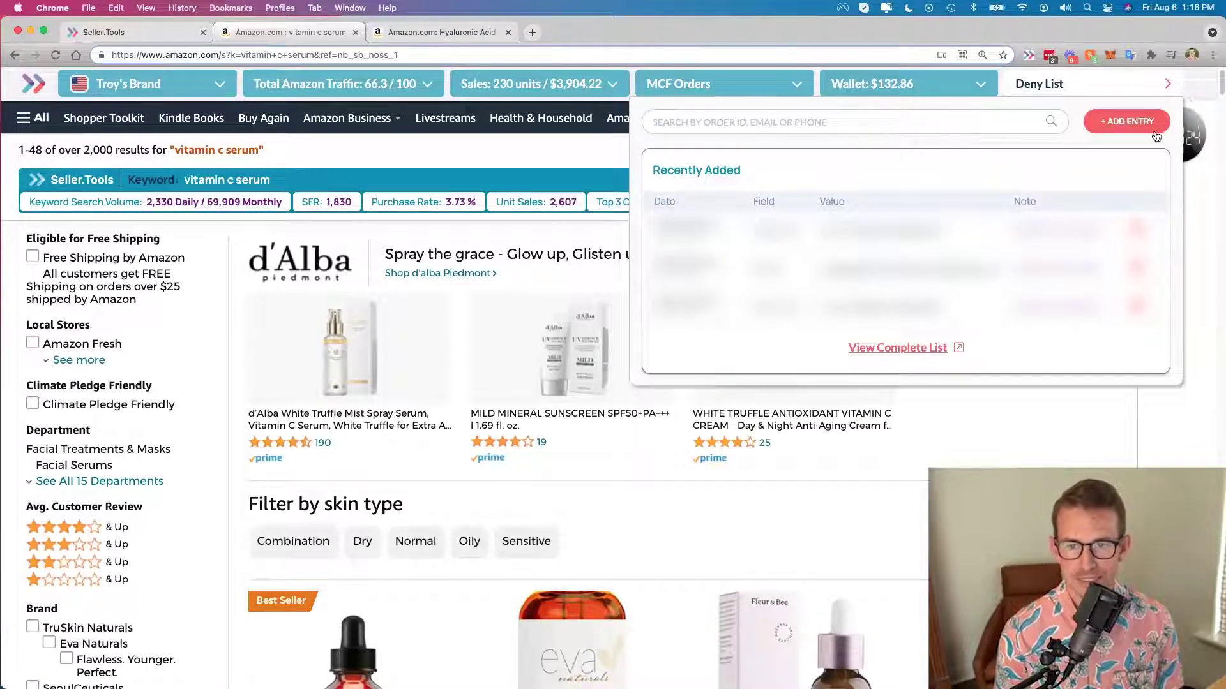
{"action": "left_click", "coordinate": [1145, 88]}
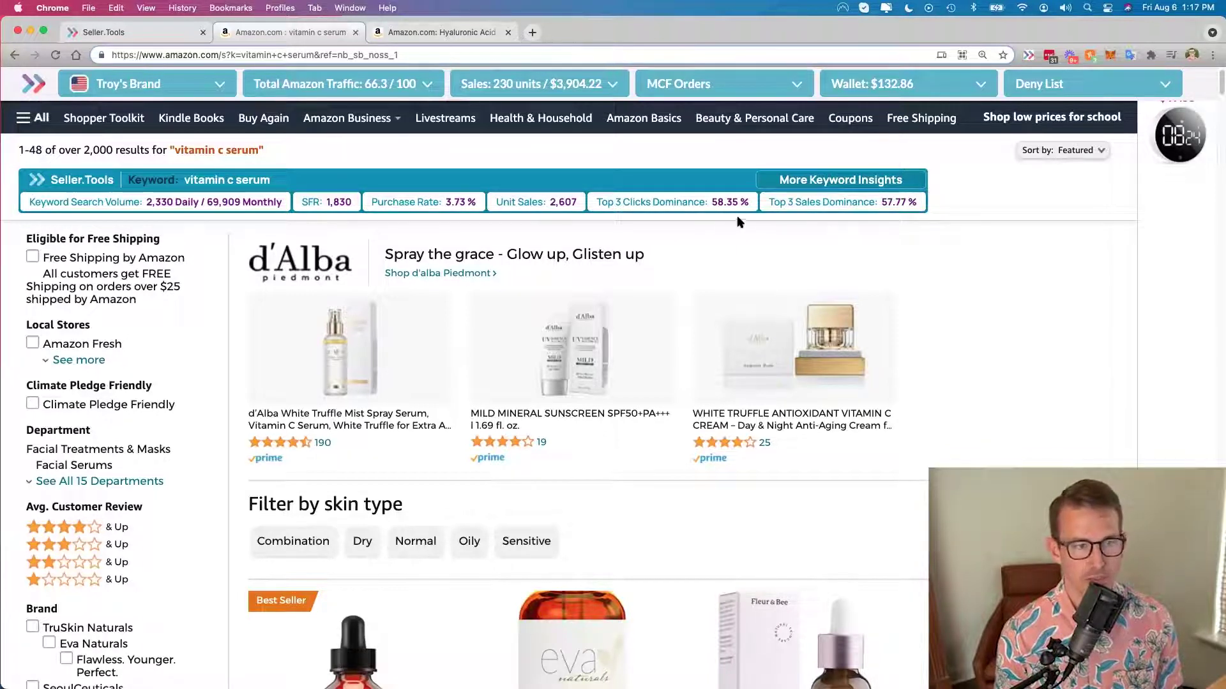
- Examine the detailed keyword insights for "vitamin c serum", including unit sales and the top 3 ASINs, then close them
{"action": "scroll", "coordinate": [732, 235], "scroll_direction": "up", "scroll_amount": 1}
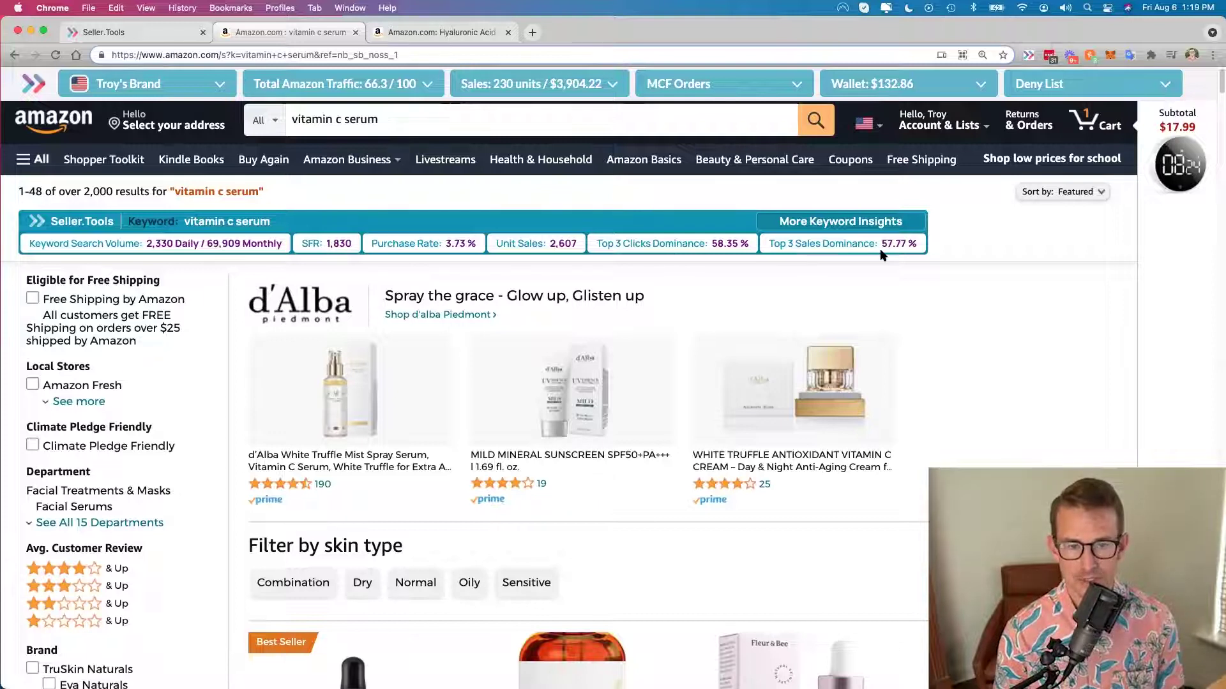
{"action": "left_click", "coordinate": [874, 229]}
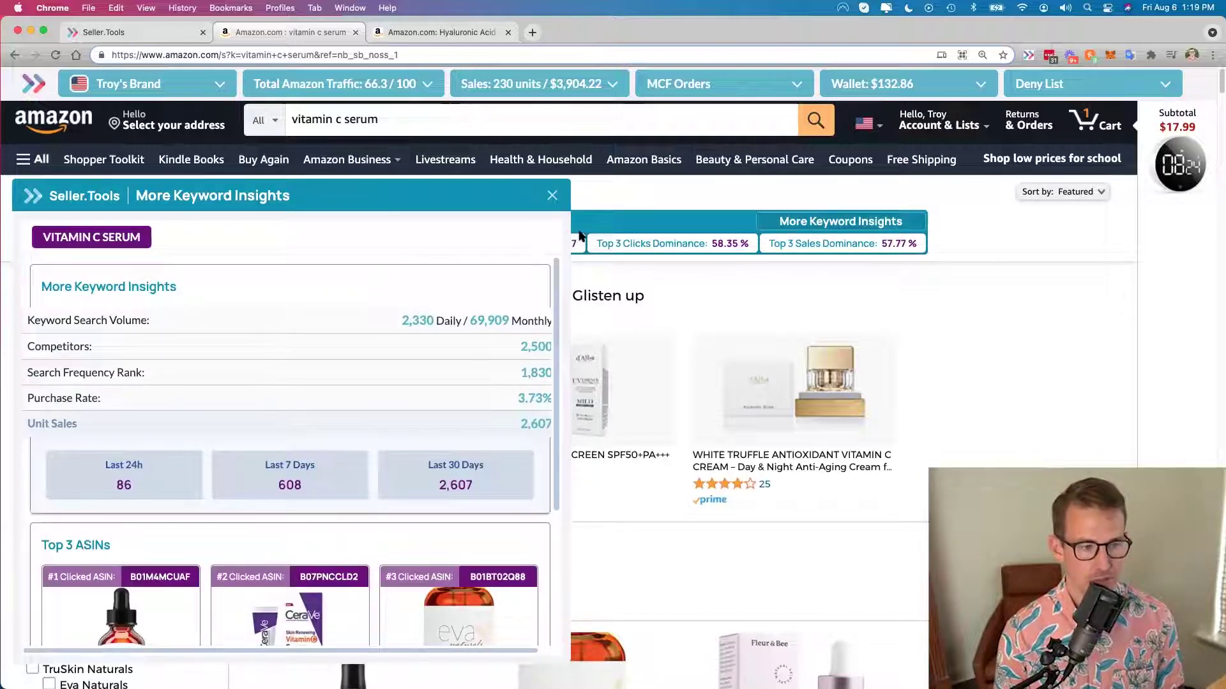
{"action": "scroll", "coordinate": [437, 305], "scroll_direction": "down", "scroll_amount": 1}
{"action": "scroll", "coordinate": [436, 306], "scroll_direction": "down", "scroll_amount": 3}
{"action": "scroll", "coordinate": [436, 305], "scroll_direction": "up", "scroll_amount": 1}
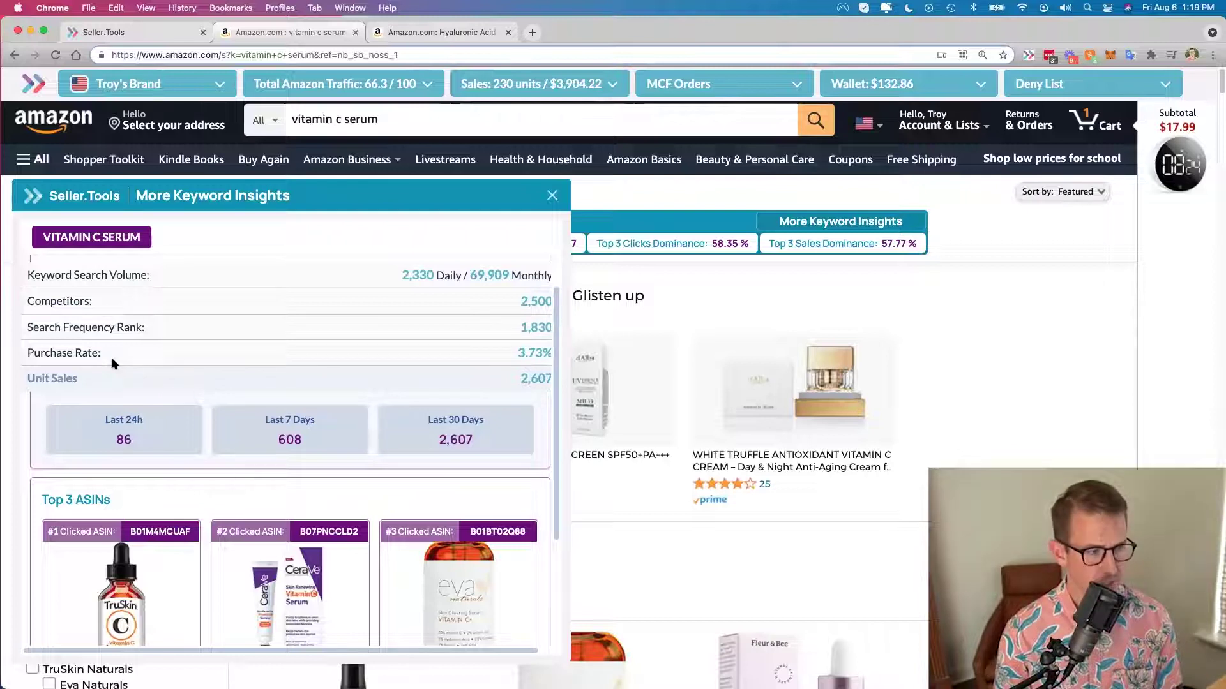
{"action": "scroll", "coordinate": [539, 385], "scroll_direction": "down", "scroll_amount": 1}
{"action": "scroll", "coordinate": [539, 384], "scroll_direction": "down", "scroll_amount": 3}
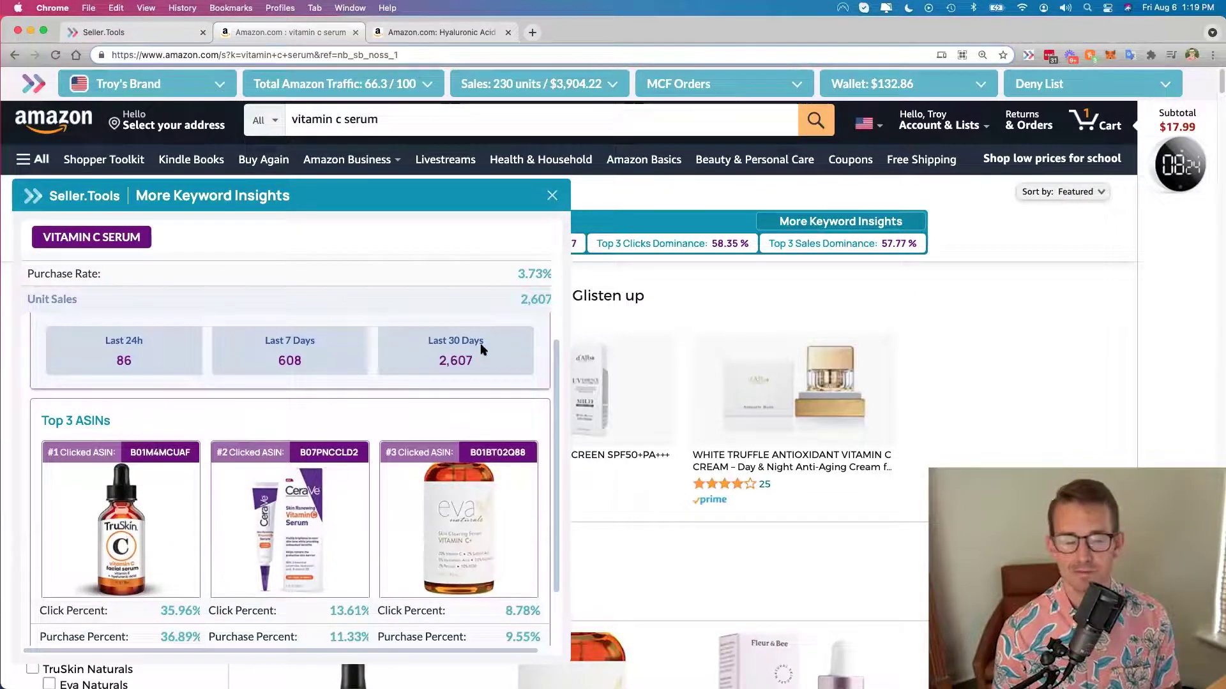
{"action": "scroll", "coordinate": [479, 345], "scroll_direction": "down", "scroll_amount": 3}
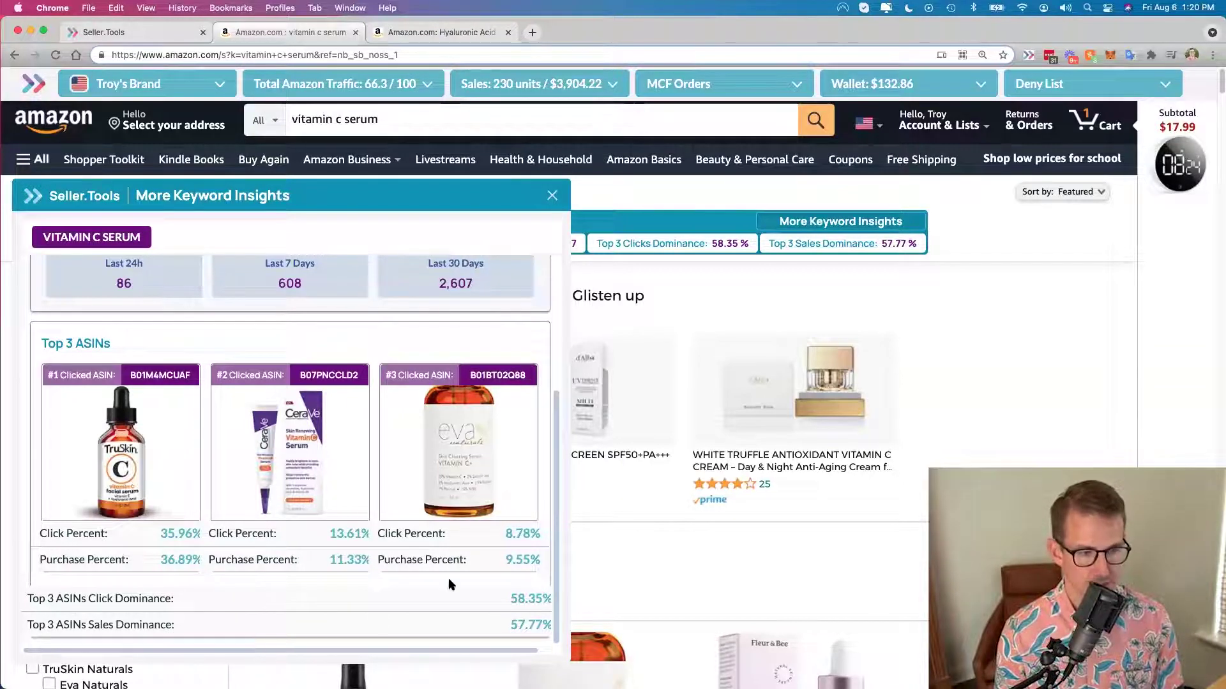
{"action": "scroll", "coordinate": [509, 514], "scroll_direction": "up", "scroll_amount": 3}
{"action": "scroll", "coordinate": [509, 515], "scroll_direction": "up", "scroll_amount": 1}
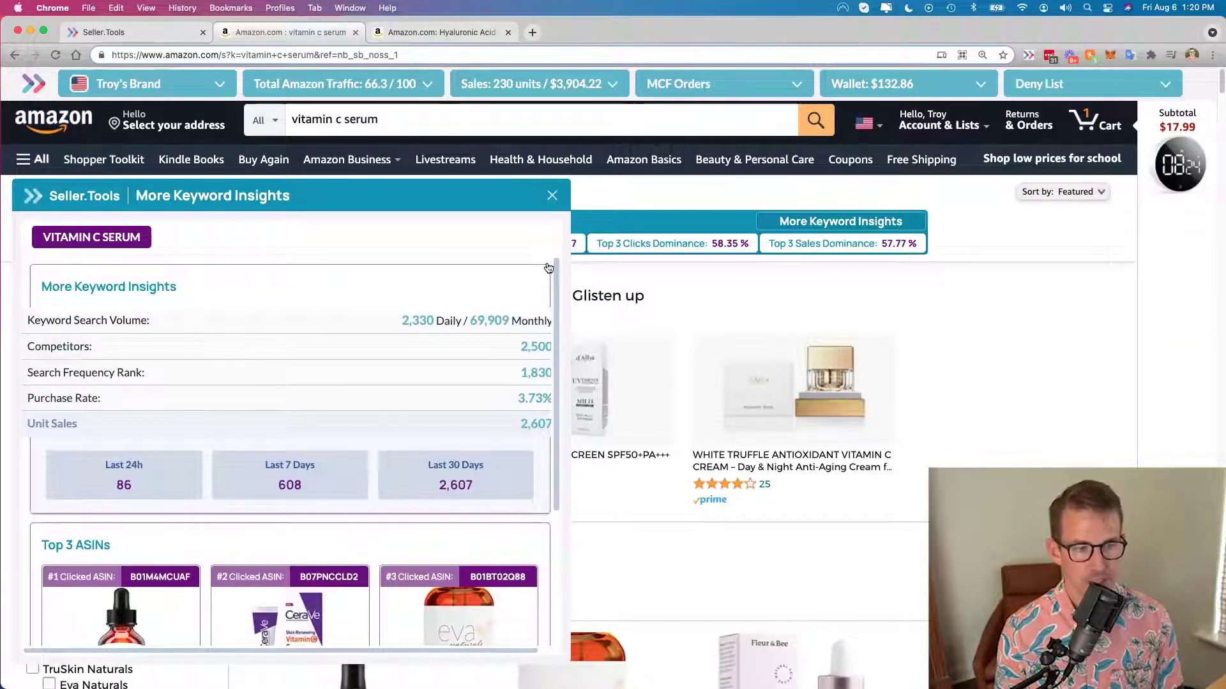
{"action": "left_click", "coordinate": [551, 196]}
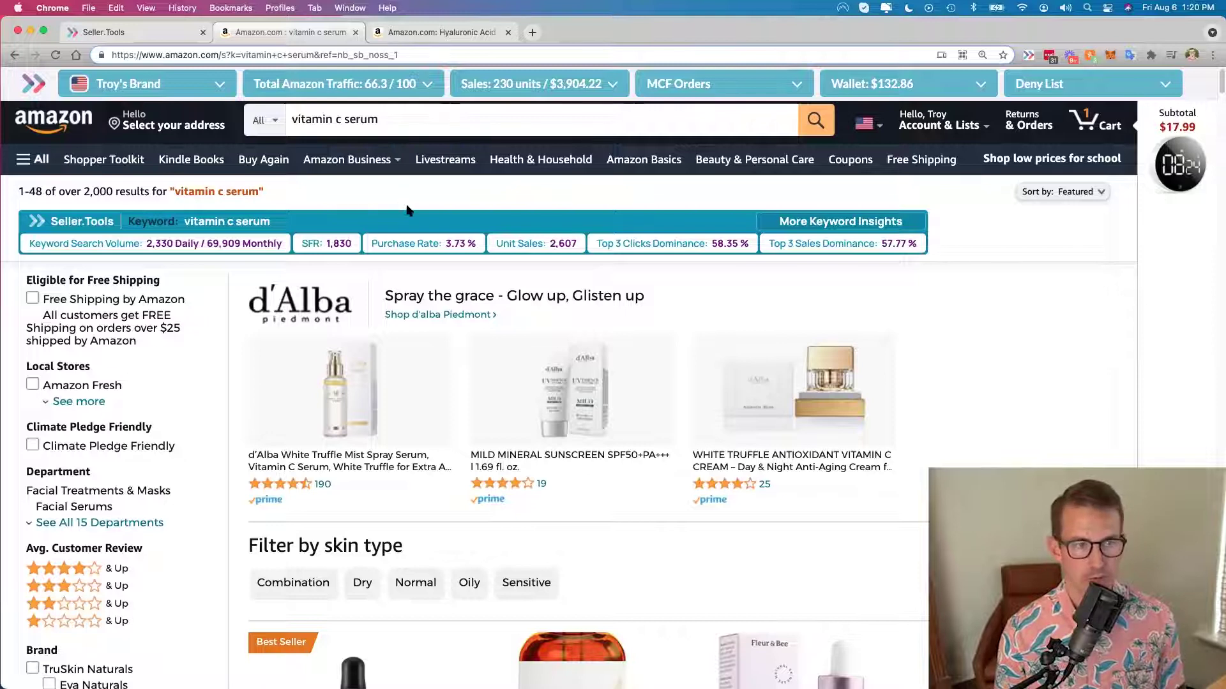
- Bring up the open Hyaluronic Acid for Face product page and look over its listing details
{"action": "left_click", "coordinate": [475, 34]}
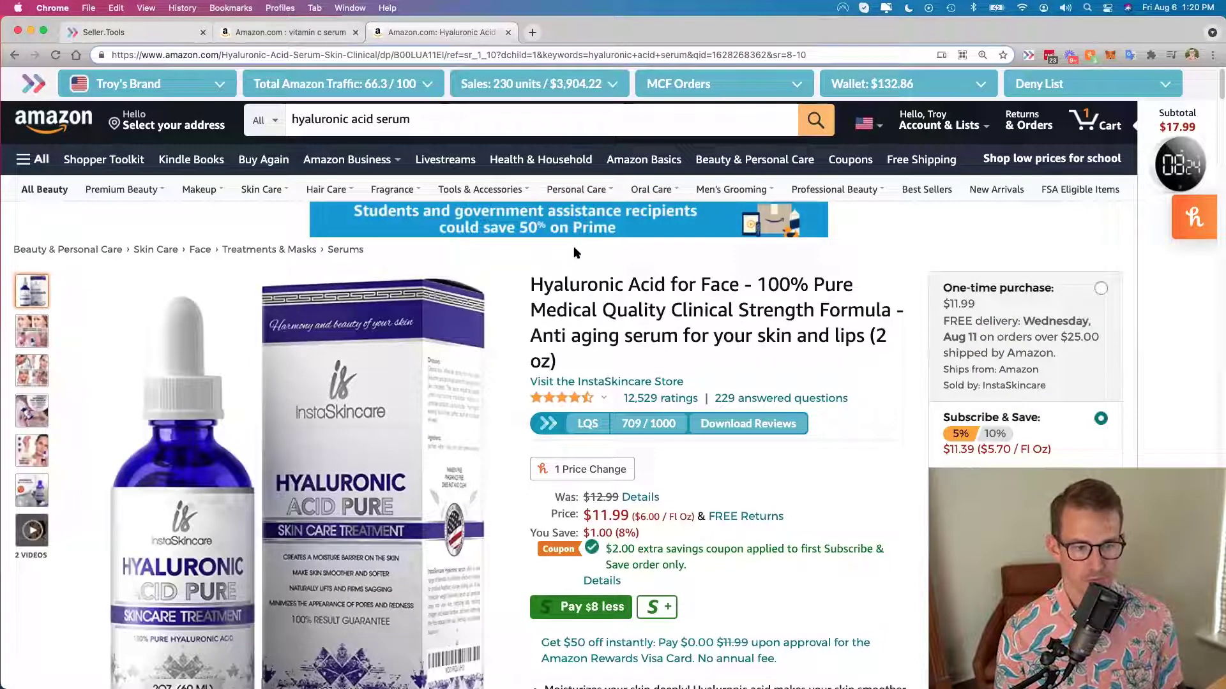
{"action": "scroll", "coordinate": [518, 257], "scroll_direction": "down", "scroll_amount": 1}
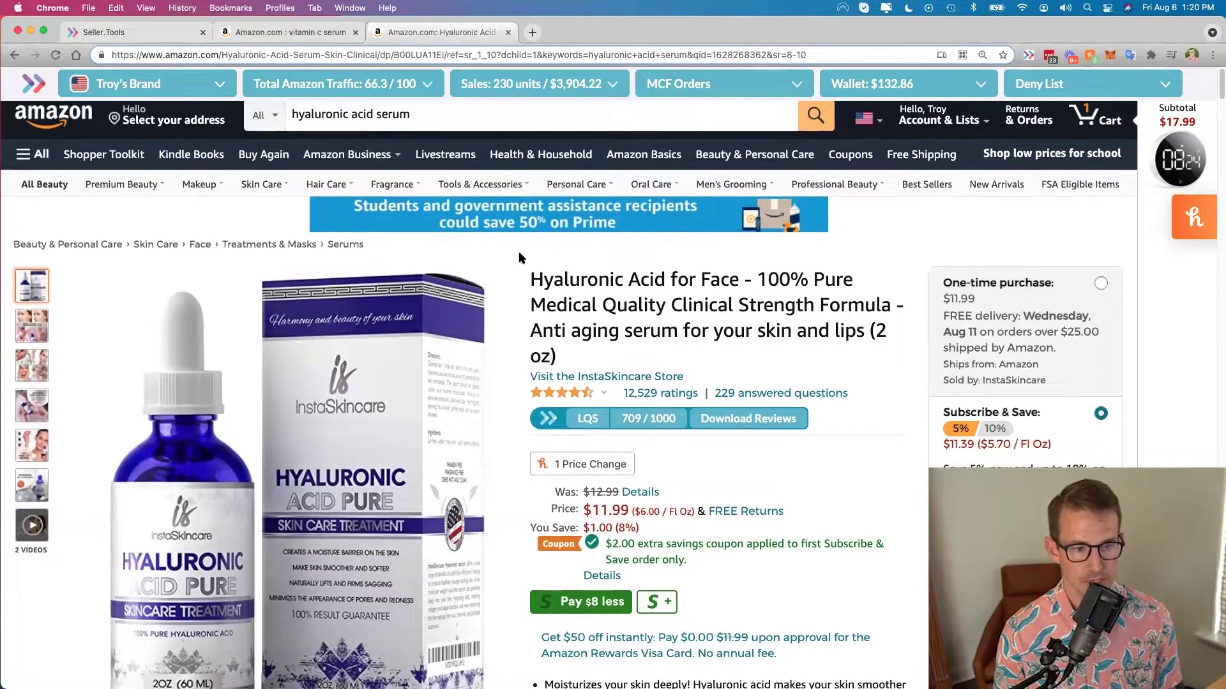
{"action": "scroll", "coordinate": [519, 257], "scroll_direction": "down", "scroll_amount": 3}
{"action": "scroll", "coordinate": [518, 257], "scroll_direction": "up", "scroll_amount": 3}
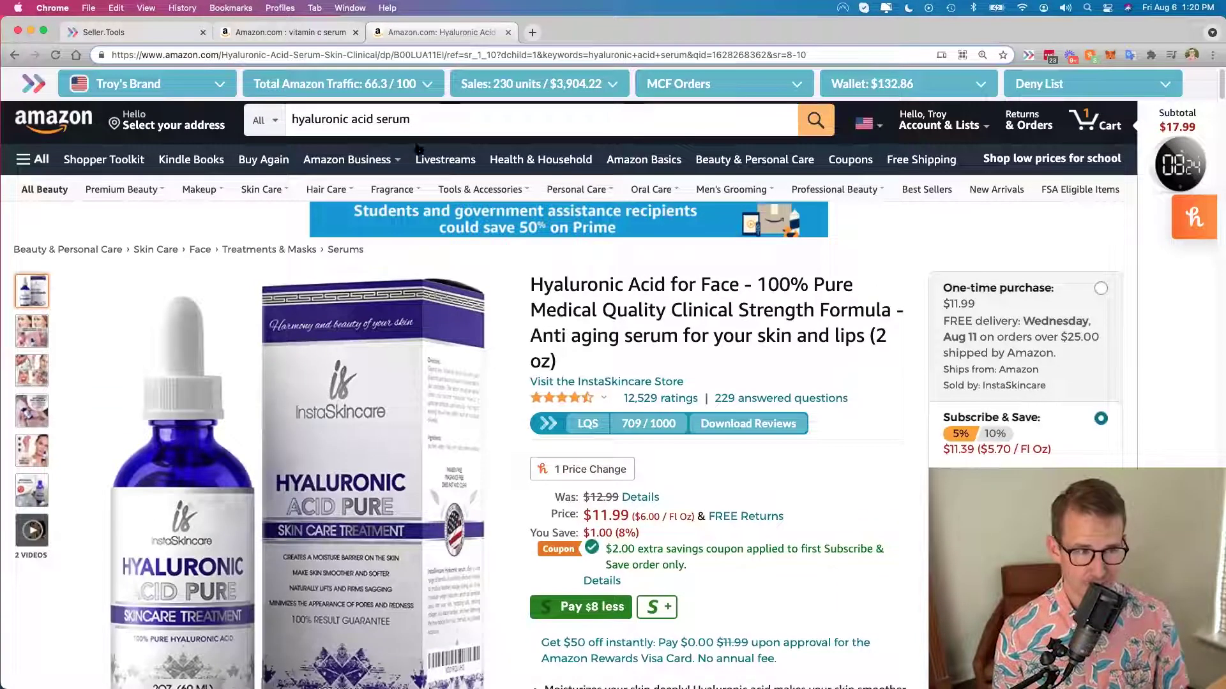
- Open the Reviews Downloader for the Hyaluronic Acid for Face product and look over its reviewer filter options
{"action": "scroll", "coordinate": [514, 291], "scroll_direction": "down", "scroll_amount": 1}
{"action": "scroll", "coordinate": [514, 291], "scroll_direction": "down", "scroll_amount": 2}
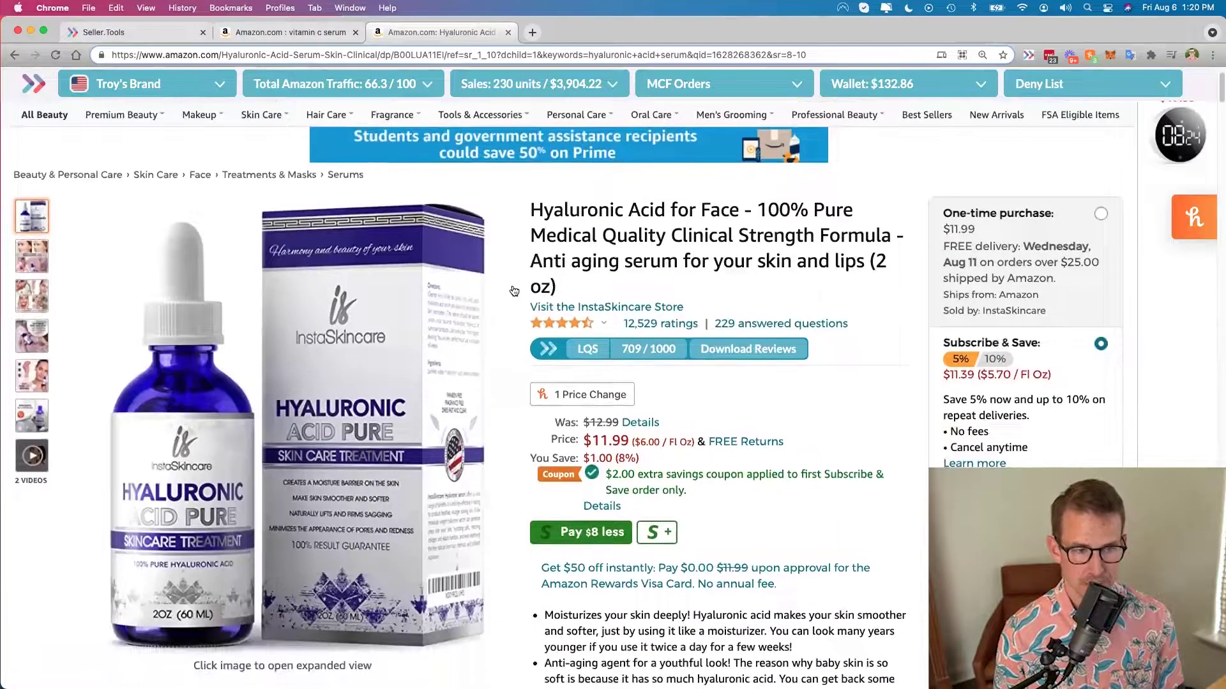
{"action": "scroll", "coordinate": [514, 291], "scroll_direction": "down", "scroll_amount": 2}
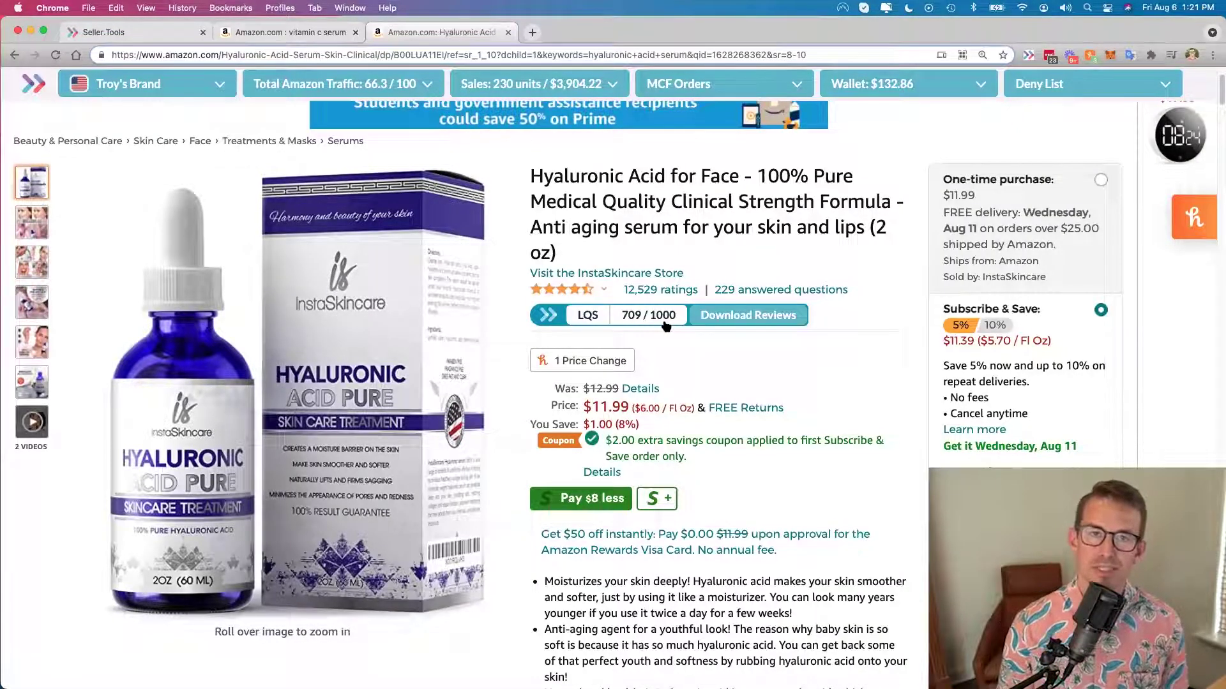
{"action": "left_click", "coordinate": [764, 321]}
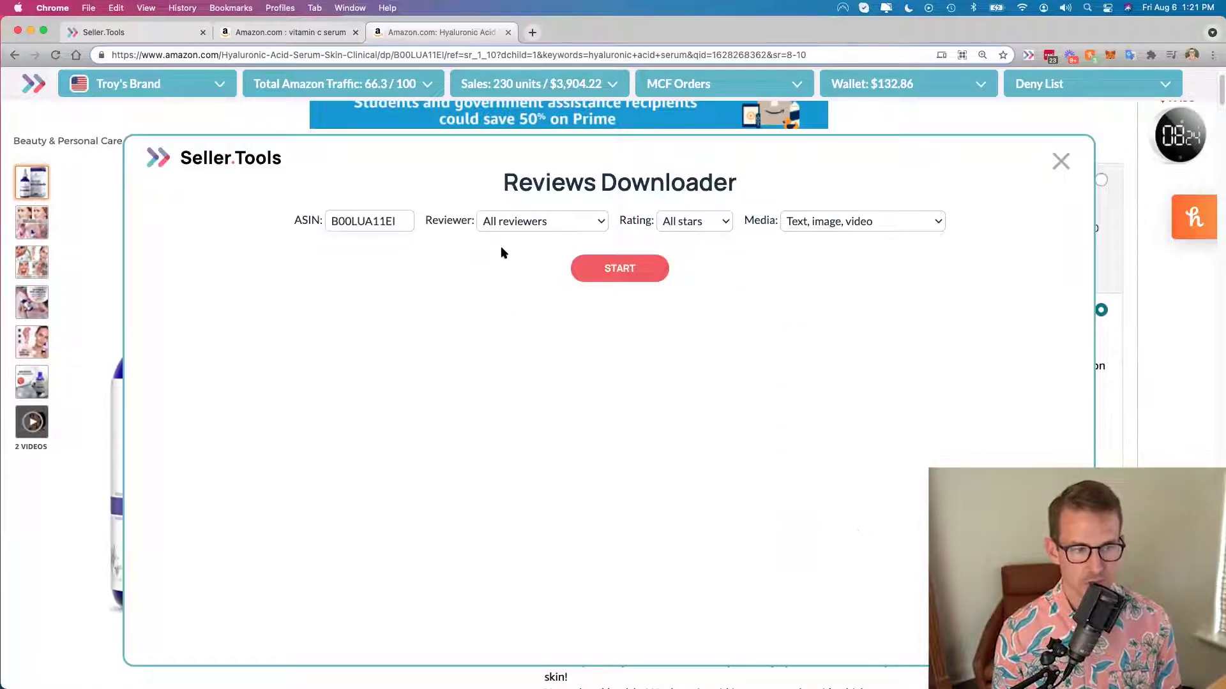
{"action": "left_click", "coordinate": [562, 221]}
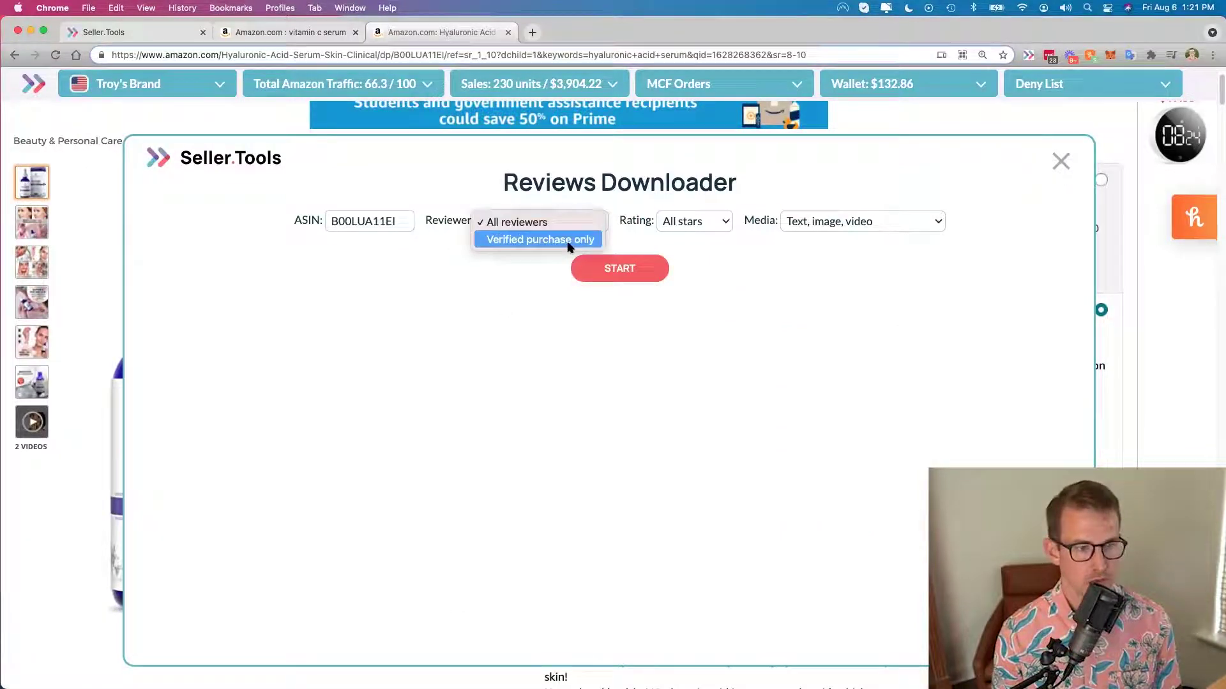
{"action": "left_click", "coordinate": [625, 242]}
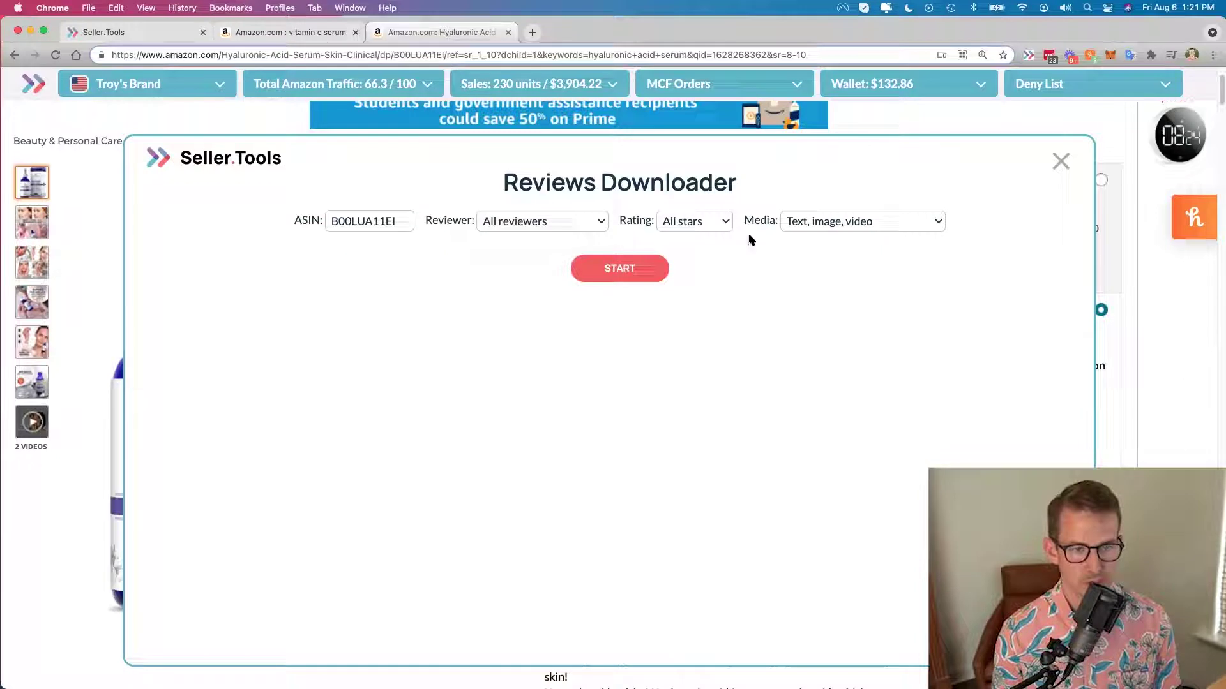
- Look over the star rating and media filter options for downloading reviews, then close the Reviews Downloader
{"action": "left_click", "coordinate": [717, 228]}
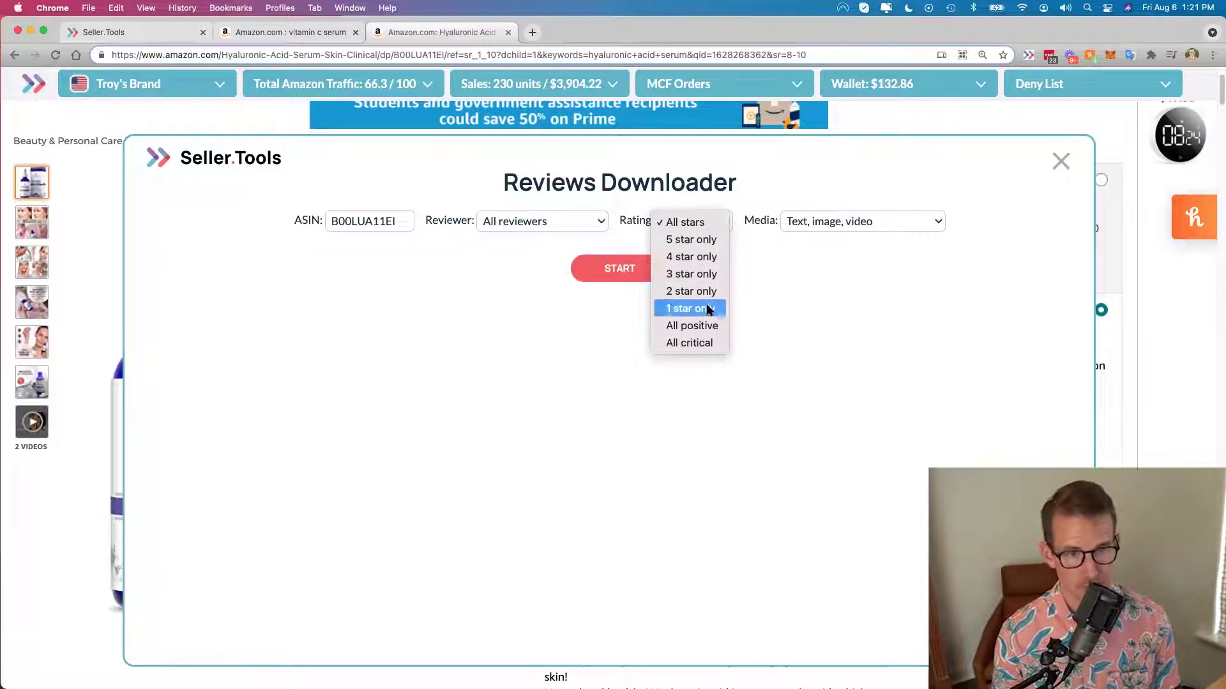
{"action": "left_click", "coordinate": [820, 270]}
{"action": "left_click", "coordinate": [849, 222]}
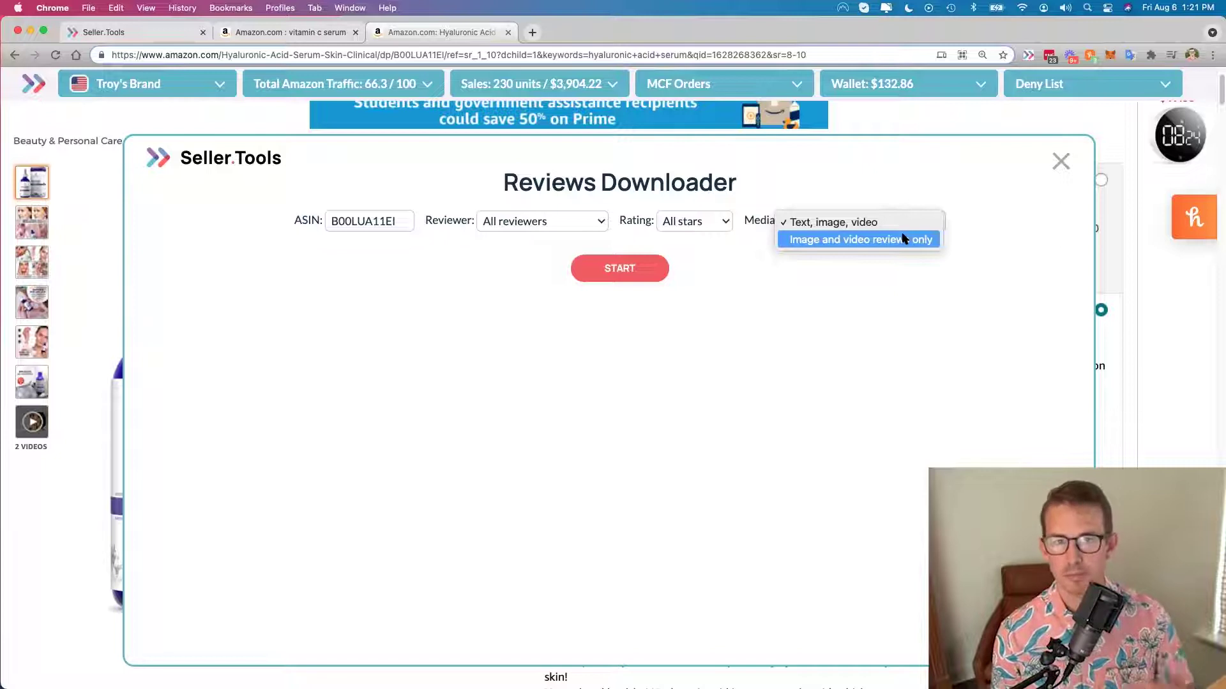
{"action": "left_click", "coordinate": [884, 191]}
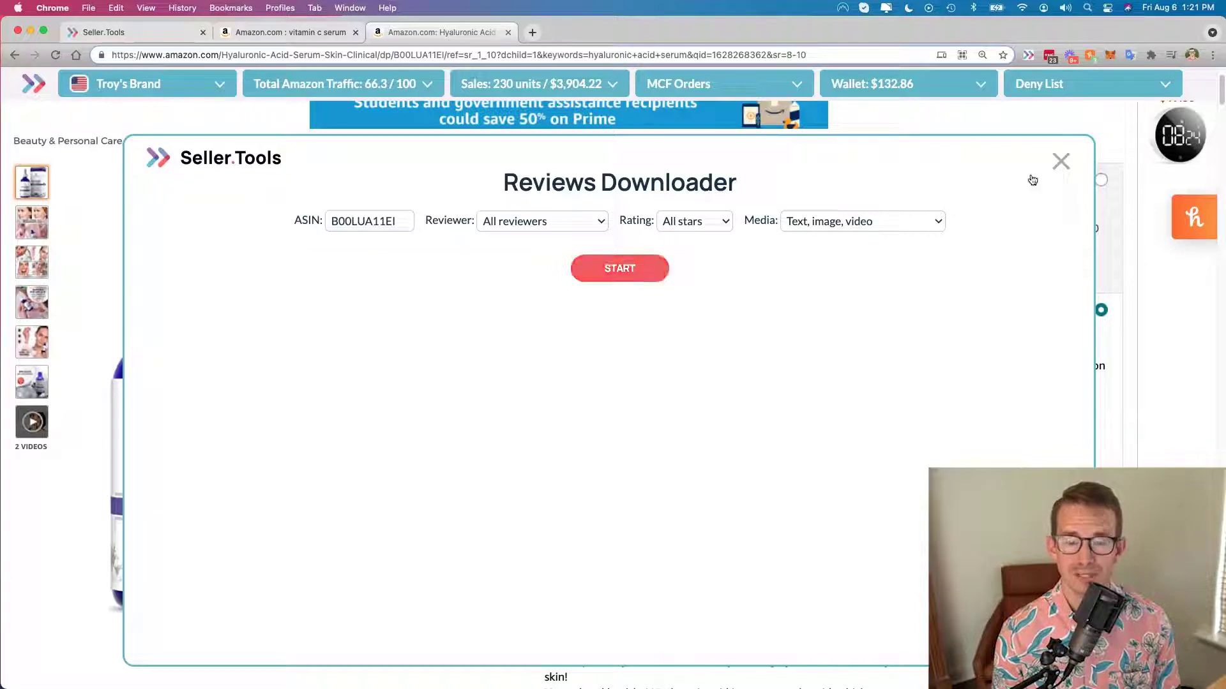
{"action": "left_click", "coordinate": [1060, 161]}
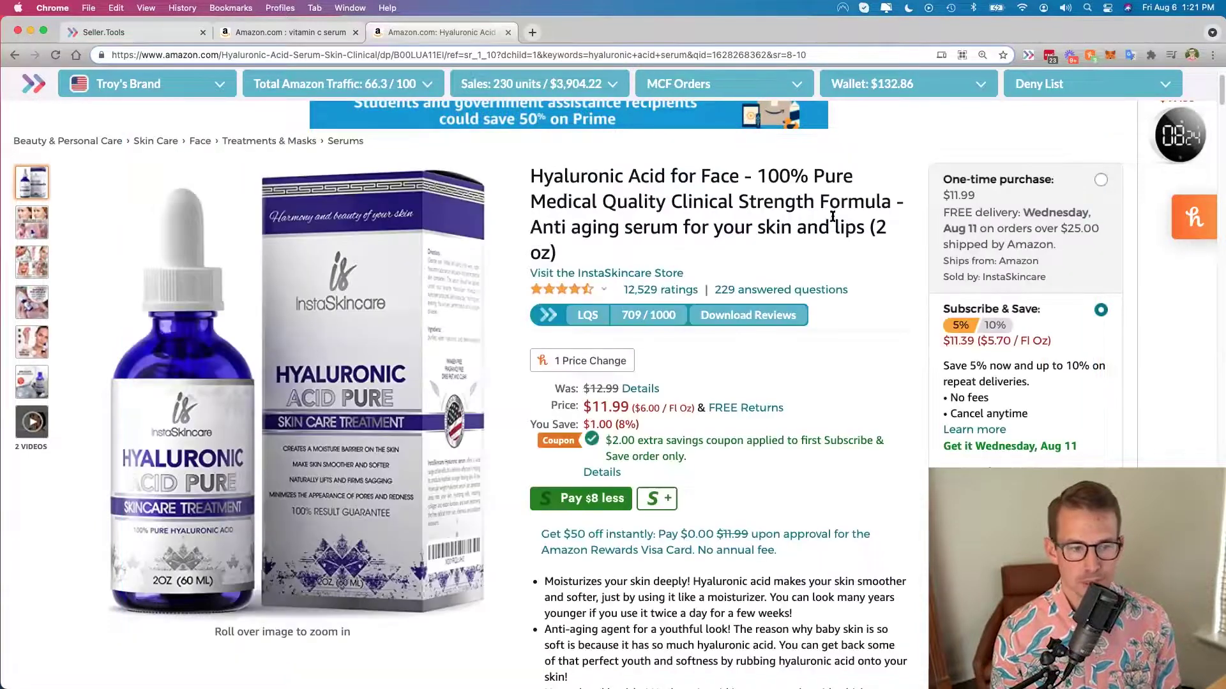
- Open the product's Listing Quality Score breakdown, expand the Keyword Quality Score and check the recommended title length
{"action": "left_click", "coordinate": [636, 324]}
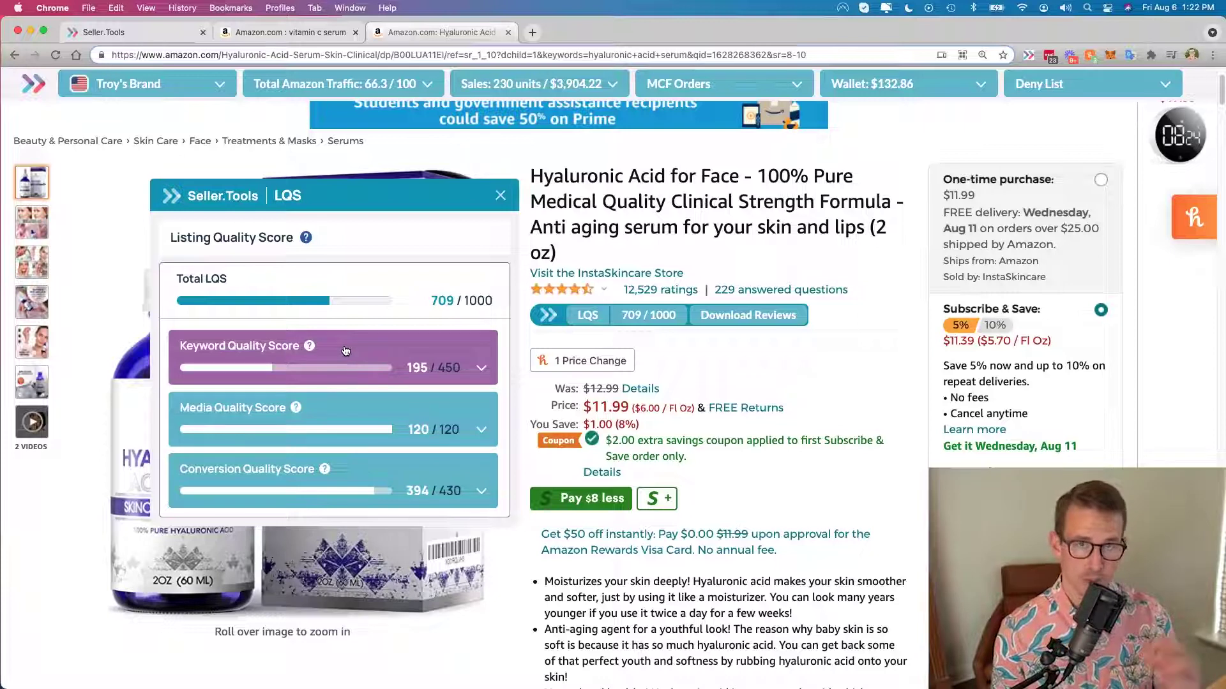
{"action": "scroll", "coordinate": [338, 361], "scroll_direction": "down", "scroll_amount": 1}
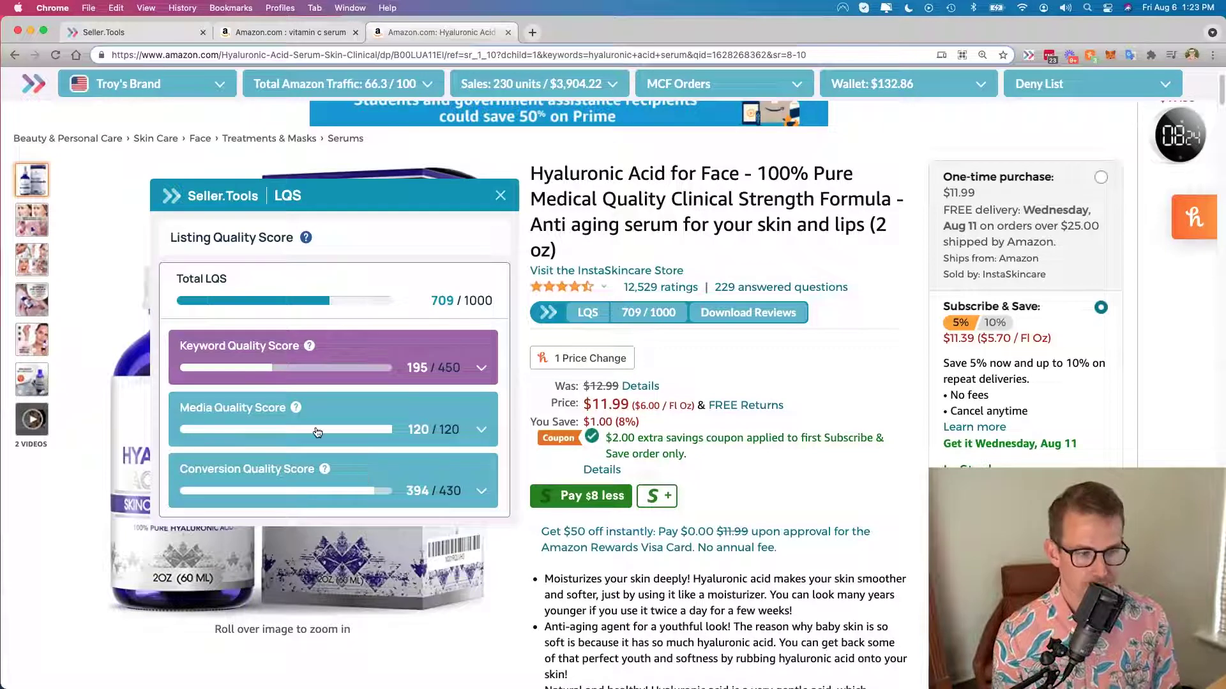
{"action": "left_click", "coordinate": [406, 351]}
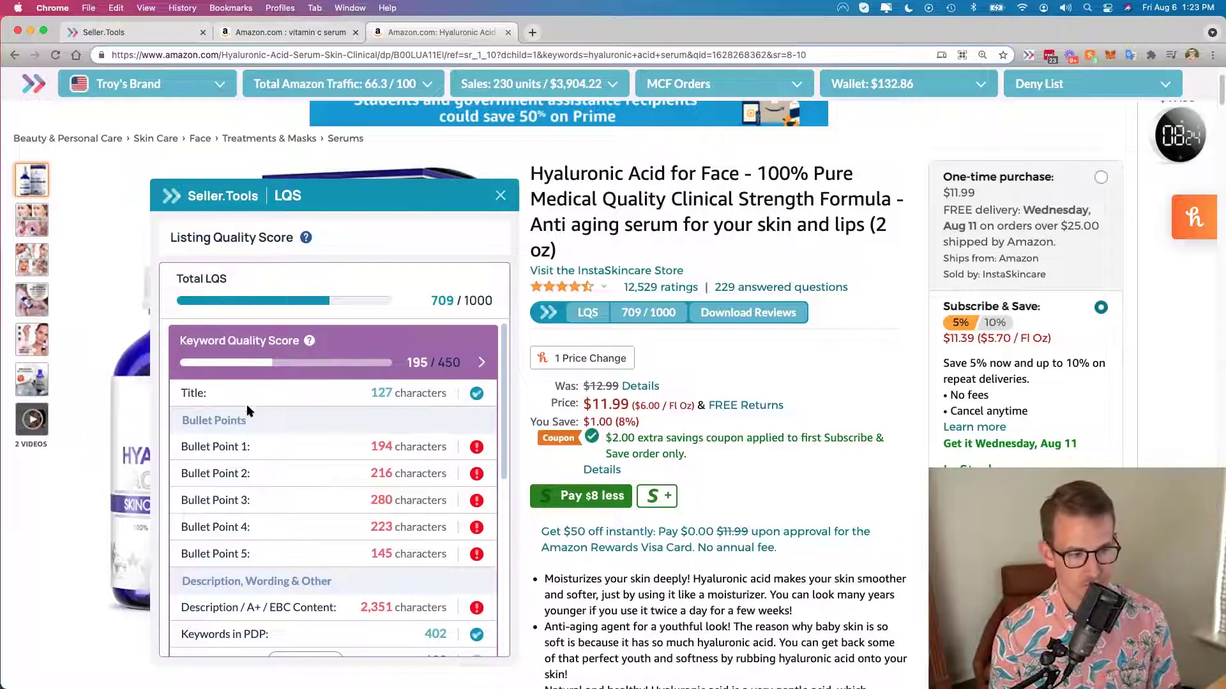
{"action": "scroll", "coordinate": [299, 439], "scroll_direction": "down", "scroll_amount": 1}
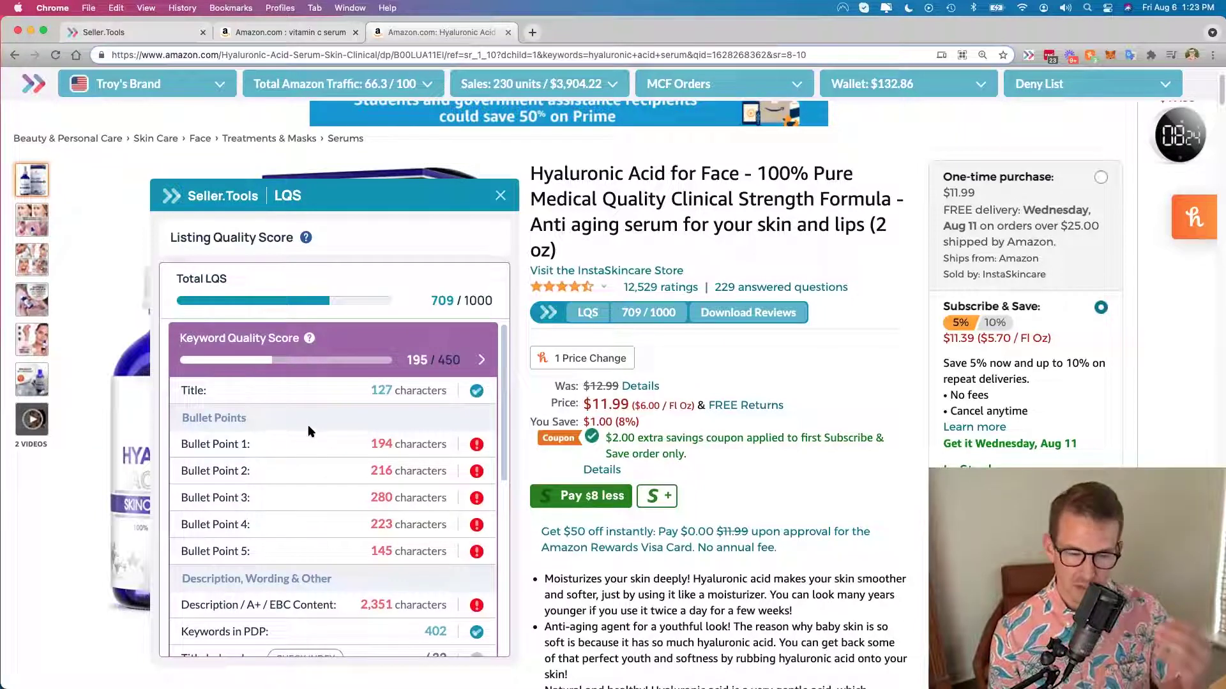
{"action": "scroll", "coordinate": [853, 363], "scroll_direction": "up", "scroll_amount": 1}
{"action": "scroll", "coordinate": [854, 363], "scroll_direction": "up", "scroll_amount": 3}
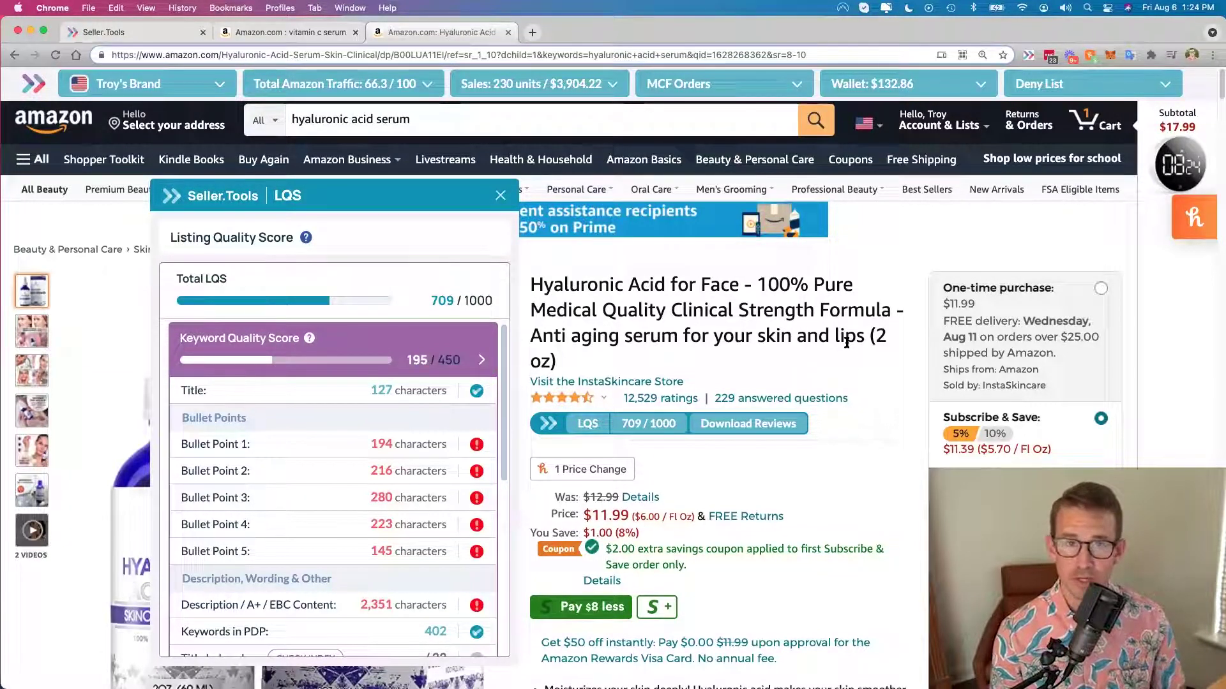
{"action": "scroll", "coordinate": [765, 328], "scroll_direction": "down", "scroll_amount": 1}
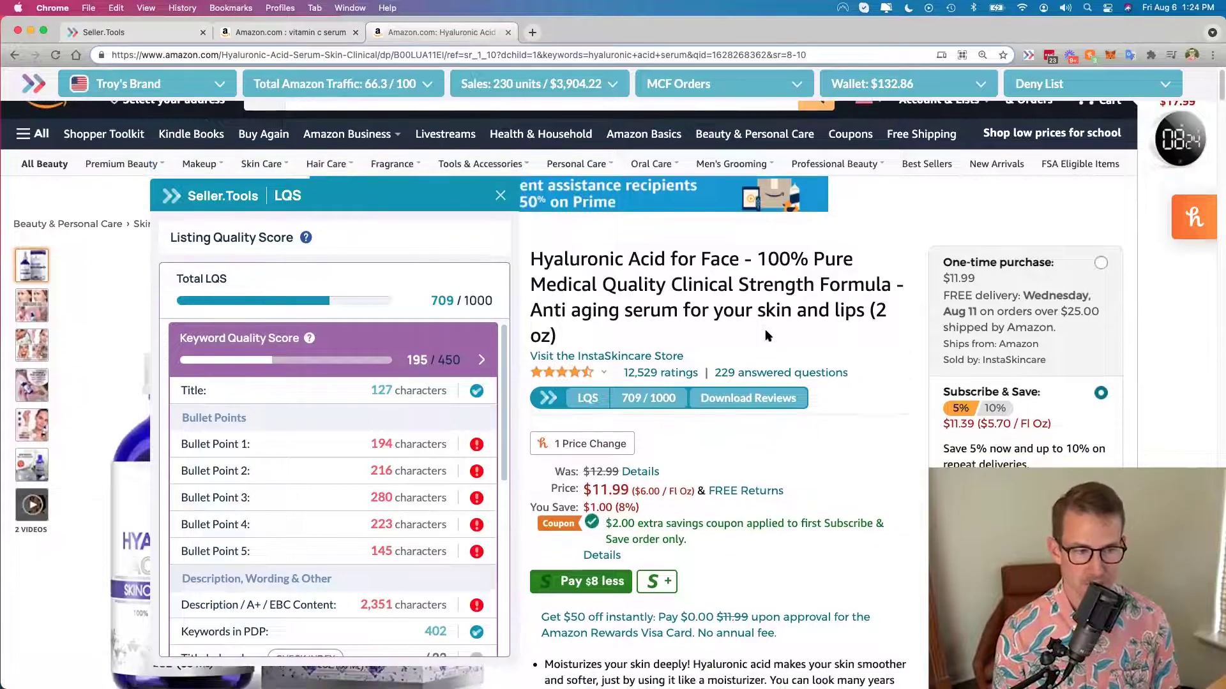
{"action": "mouse_move", "coordinate": [481, 393]}
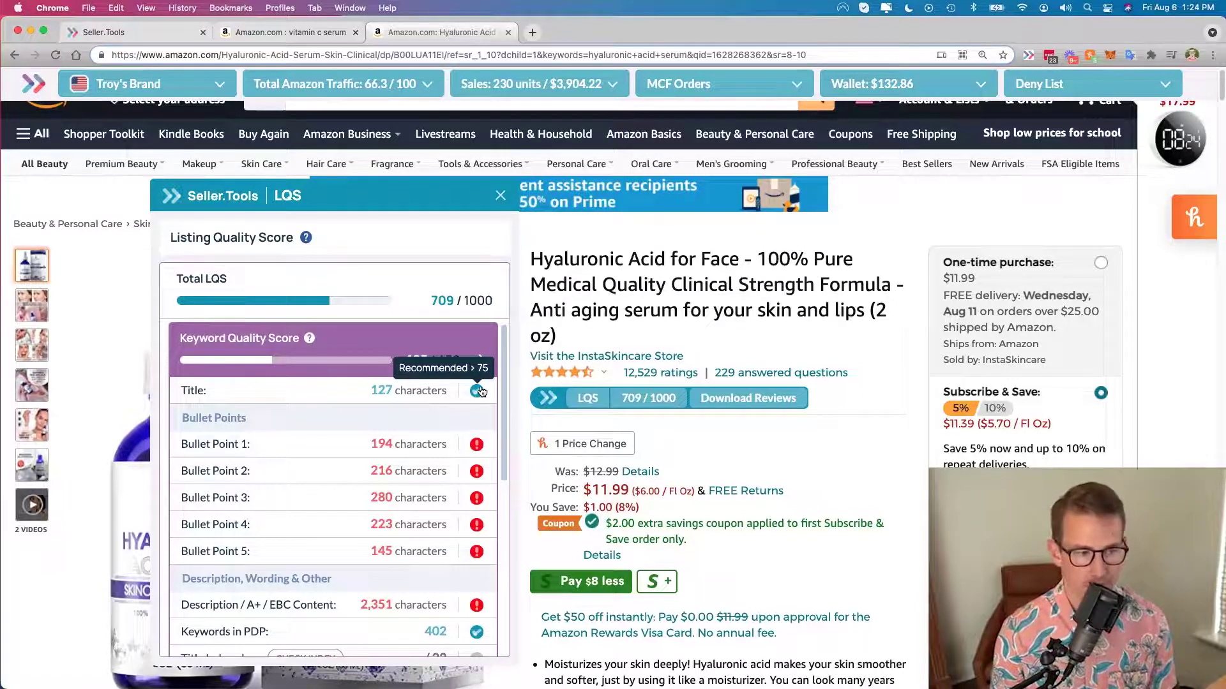
- Compare the listing's bullet points with the recommended character counts for Bullet Point 1 and Bullet Point 2
{"action": "scroll", "coordinate": [845, 286], "scroll_direction": "down", "scroll_amount": 5}
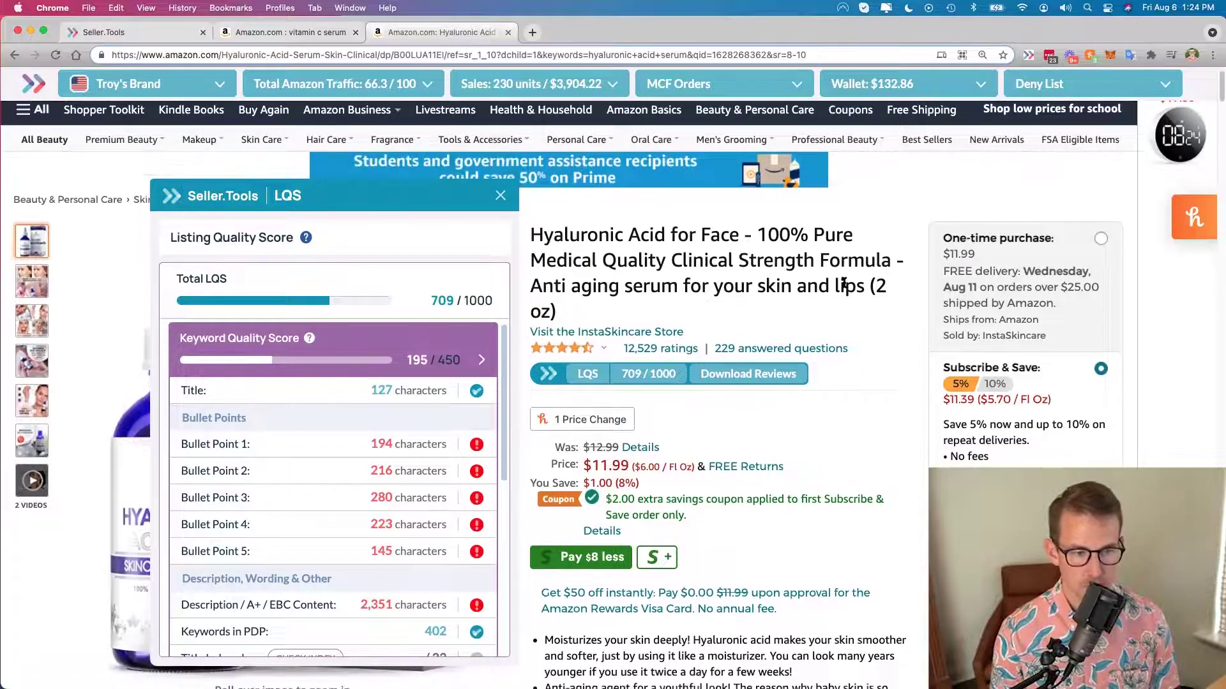
{"action": "scroll", "coordinate": [844, 286], "scroll_direction": "down", "scroll_amount": 4}
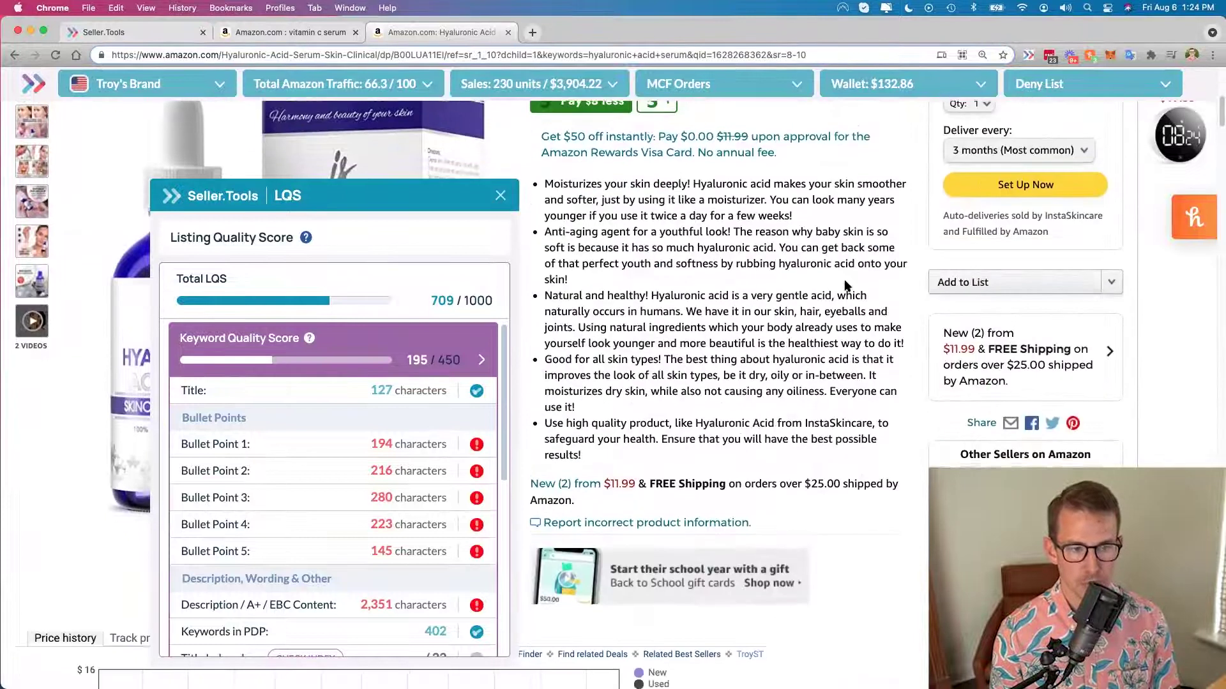
{"action": "left_click_drag", "start_coordinate": [431, 206], "coordinate": [393, 184]}
{"action": "mouse_move", "coordinate": [438, 425]}
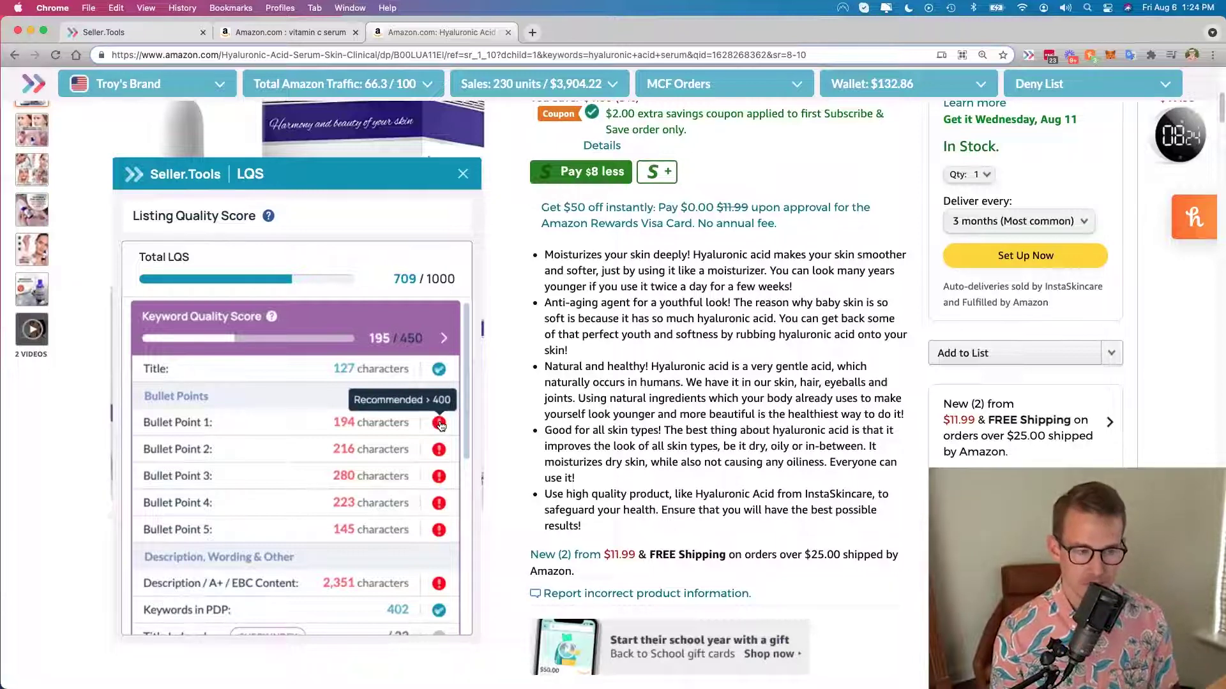
{"action": "mouse_move", "coordinate": [440, 451]}
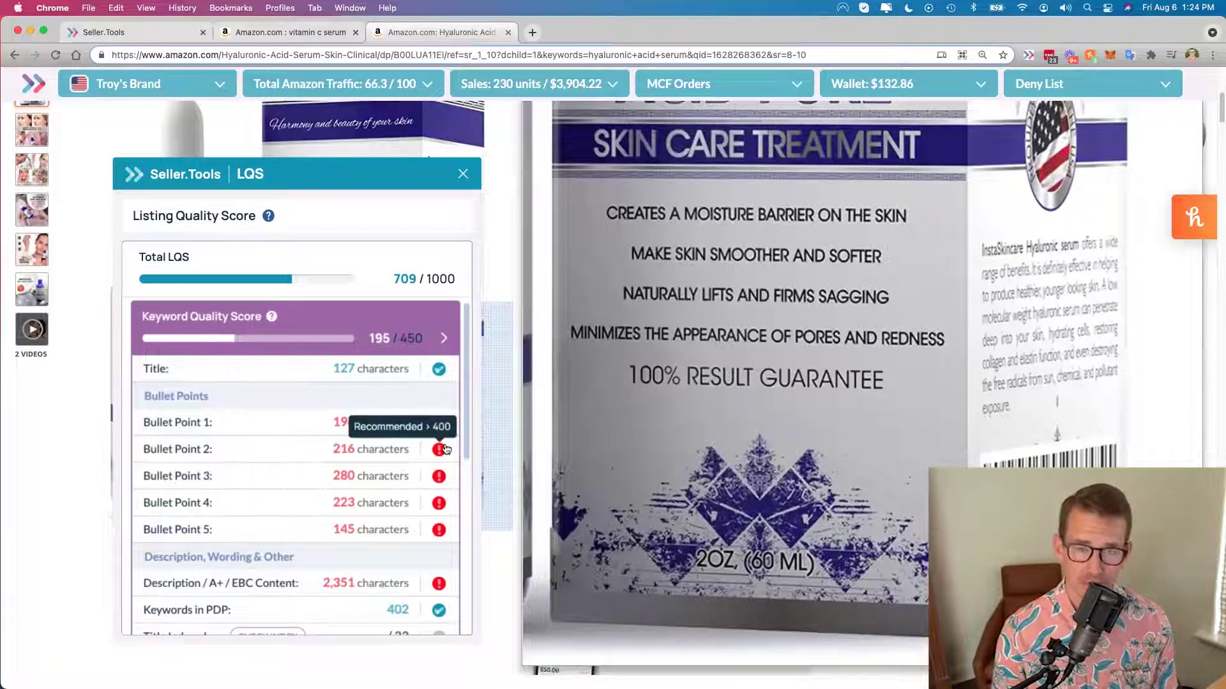
- Examine the Description / A+ / EBC Content and Keywords in PDP scores alongside the product description content further down the page
{"action": "left_click_drag", "start_coordinate": [467, 440], "coordinate": [465, 496]}
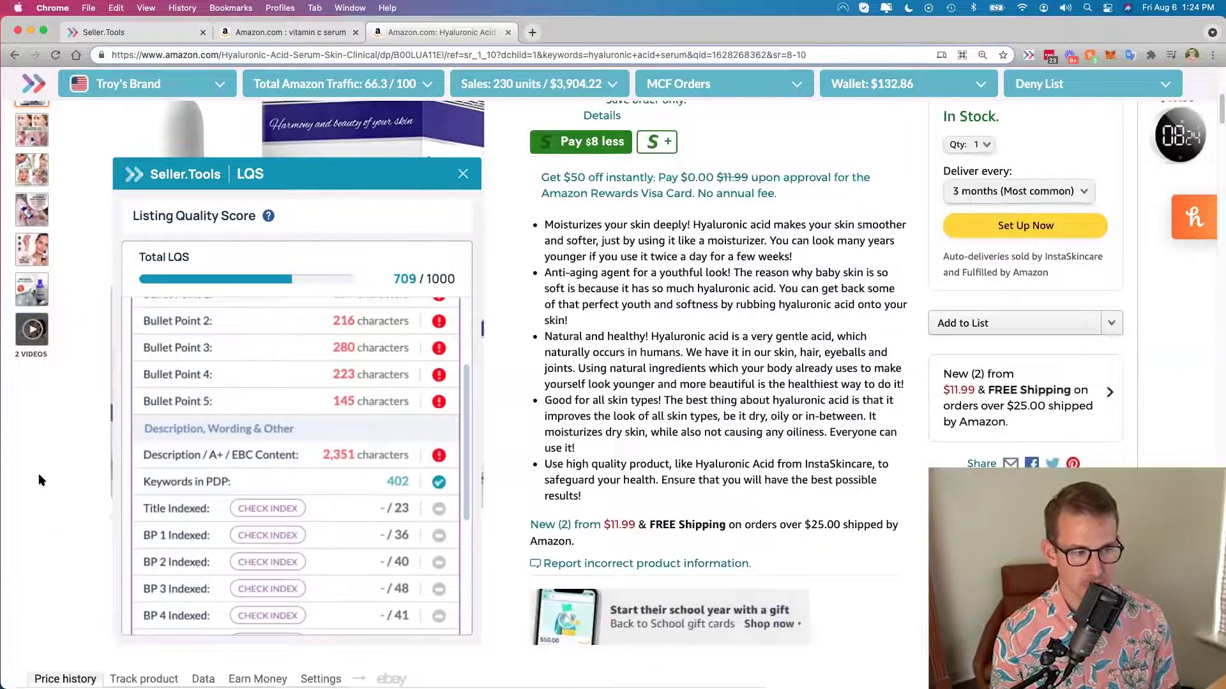
{"action": "scroll", "coordinate": [39, 481], "scroll_direction": "down", "scroll_amount": 3}
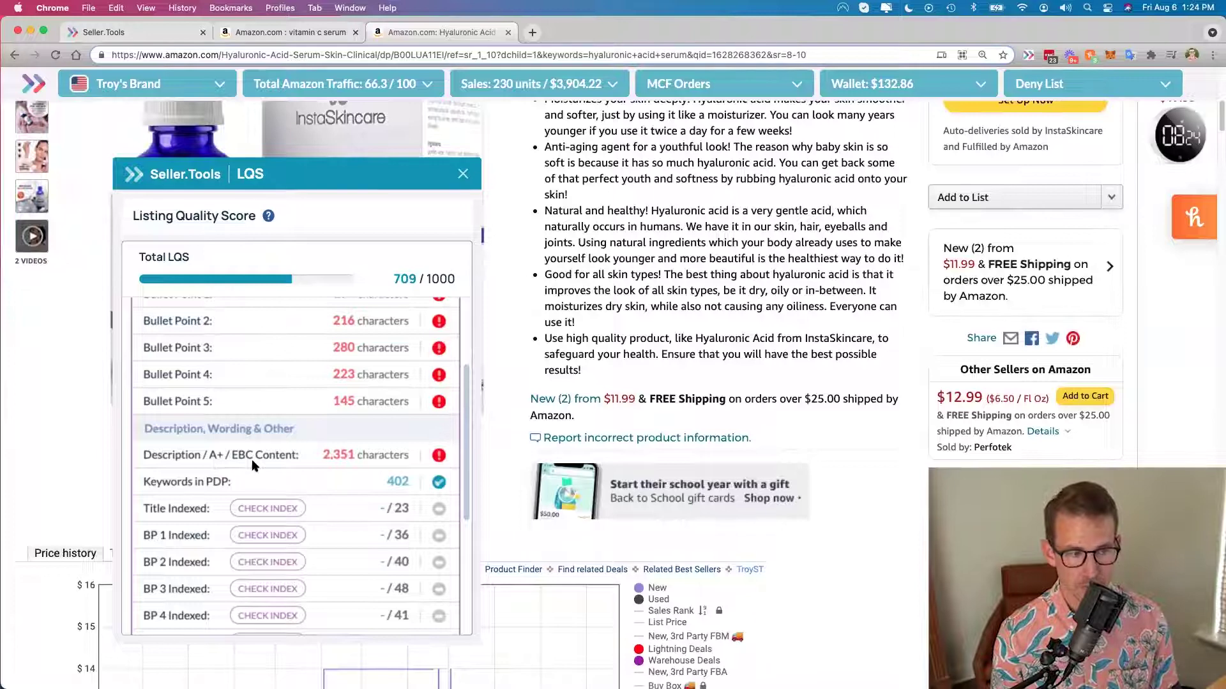
{"action": "scroll", "coordinate": [849, 238], "scroll_direction": "down", "scroll_amount": 10}
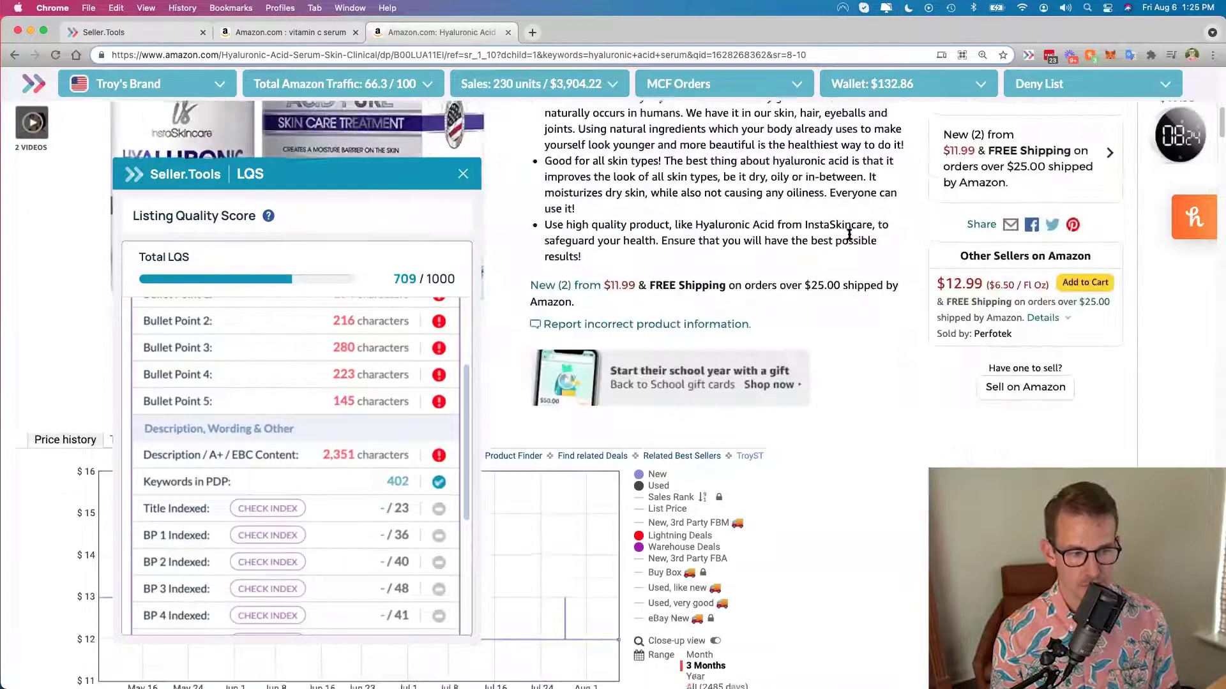
{"action": "scroll", "coordinate": [849, 238], "scroll_direction": "down", "scroll_amount": 10}
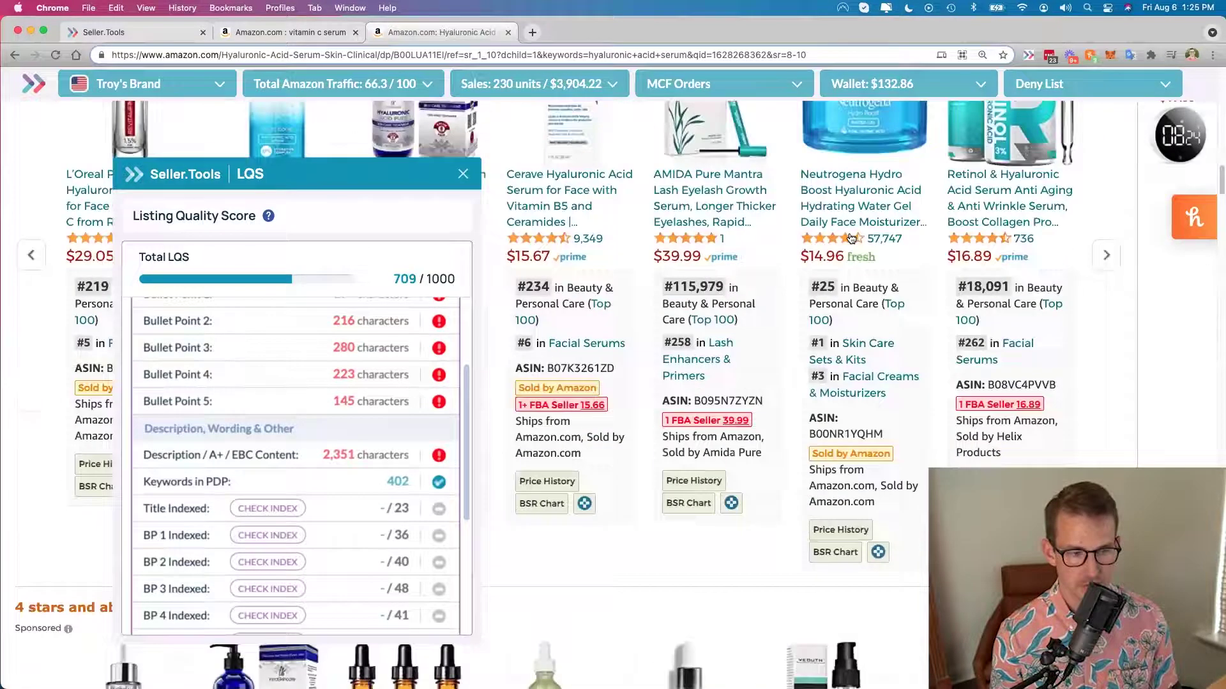
{"action": "scroll", "coordinate": [851, 238], "scroll_direction": "down", "scroll_amount": 10}
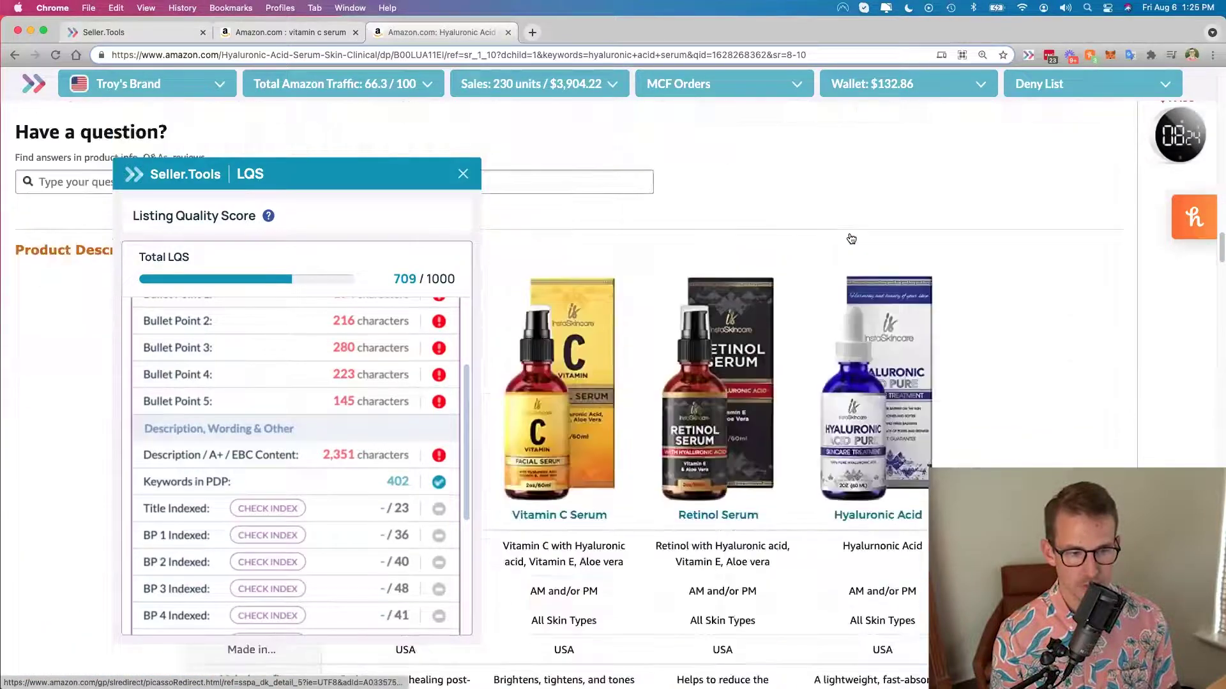
{"action": "left_click_drag", "start_coordinate": [654, 172], "coordinate": [996, 131]}
{"action": "scroll", "coordinate": [990, 132], "scroll_direction": "down", "scroll_amount": 10}
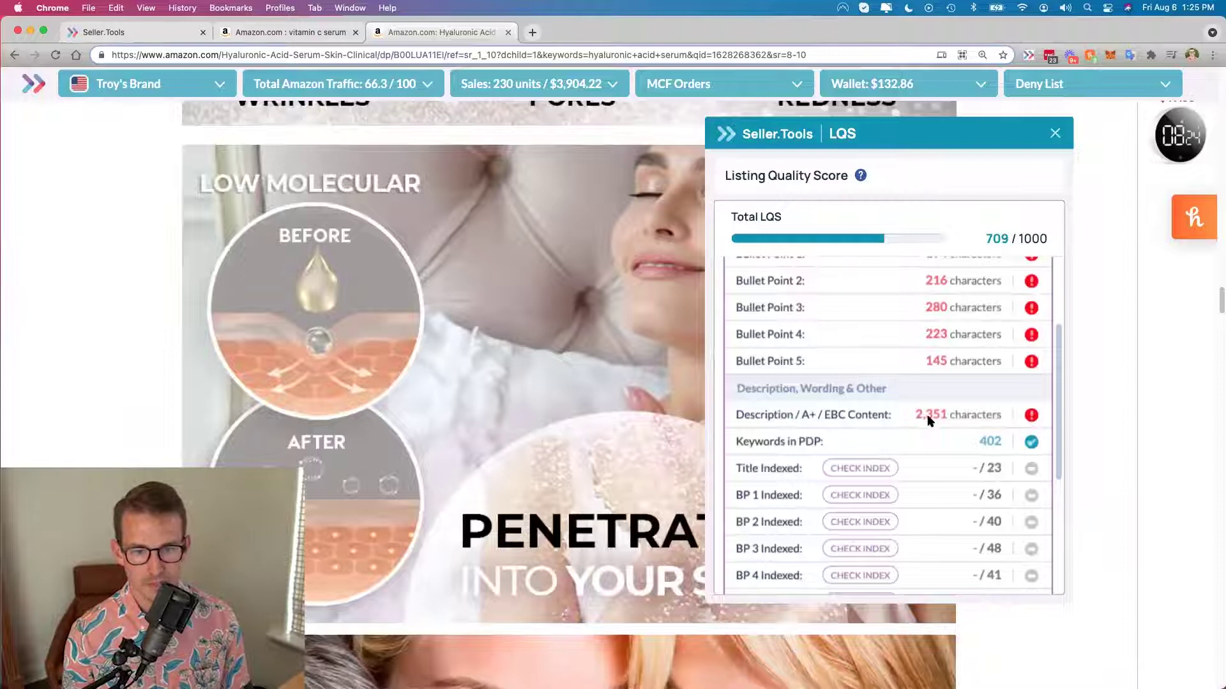
{"action": "mouse_move", "coordinate": [1033, 419]}
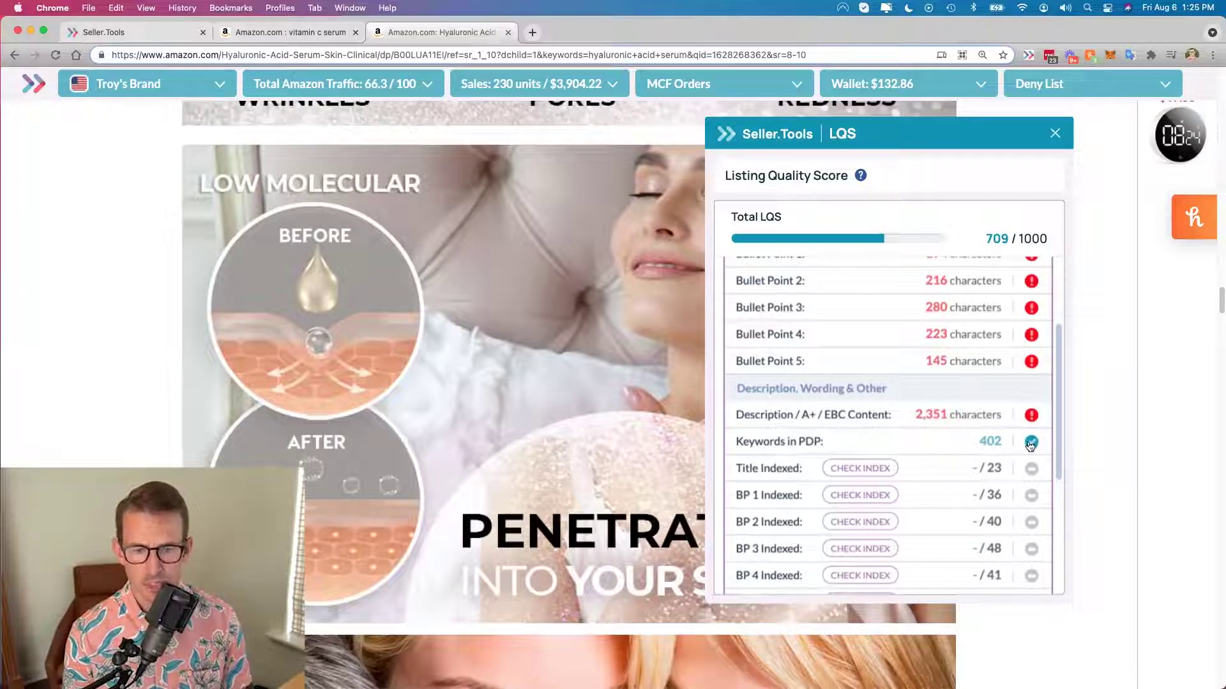
{"action": "scroll", "coordinate": [1040, 377], "scroll_direction": "down", "scroll_amount": 2}
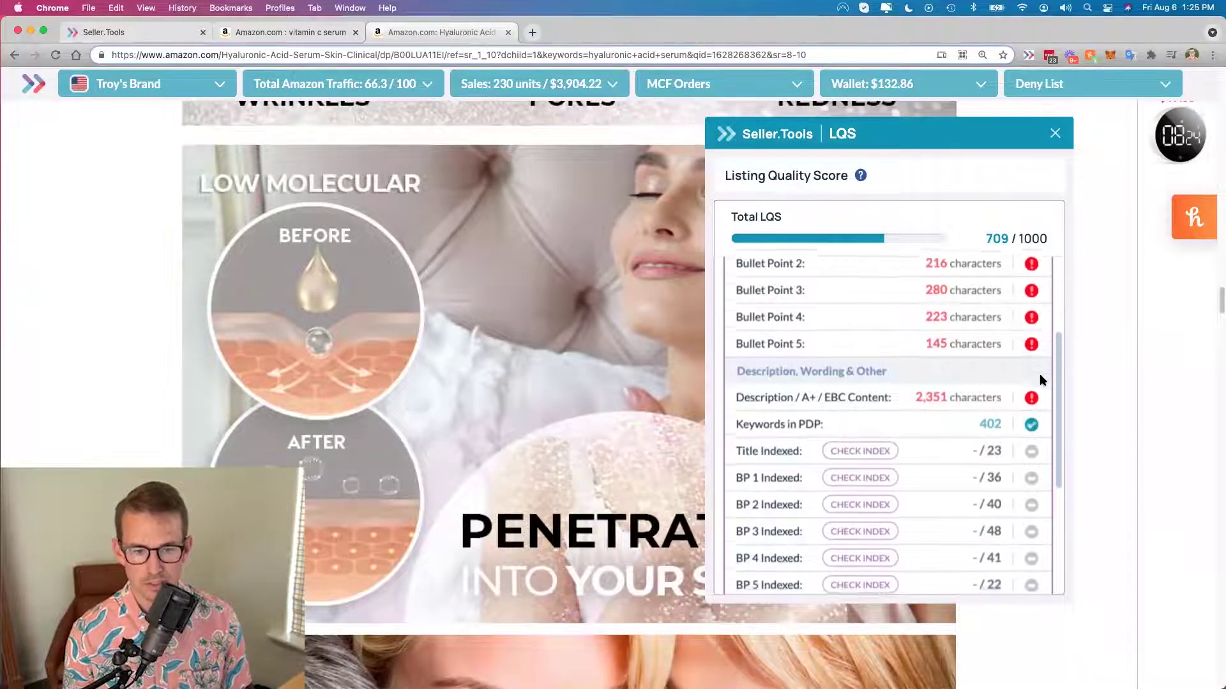
- Run the index checks for the title and Bullet Point 1, and review the corresponding text on the listing
{"action": "left_click_drag", "start_coordinate": [919, 133], "coordinate": [305, 122]}
{"action": "scroll", "coordinate": [625, 231], "scroll_direction": "down", "scroll_amount": 15}
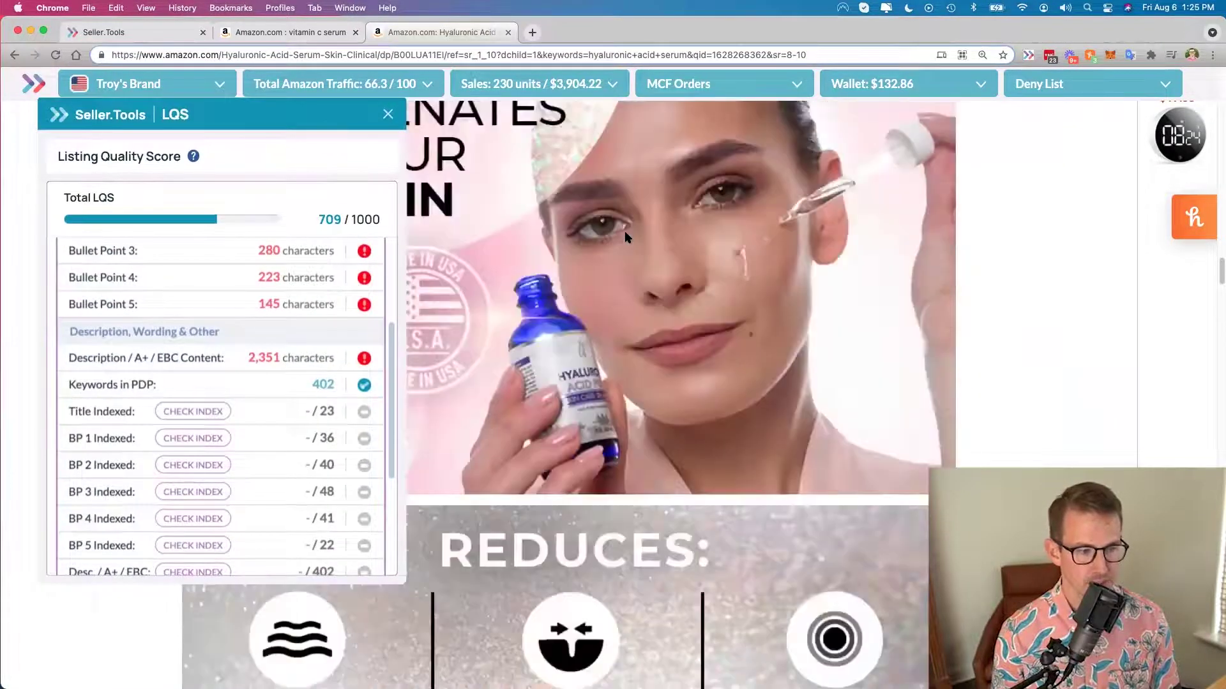
{"action": "scroll", "coordinate": [670, 260], "scroll_direction": "up", "scroll_amount": 15}
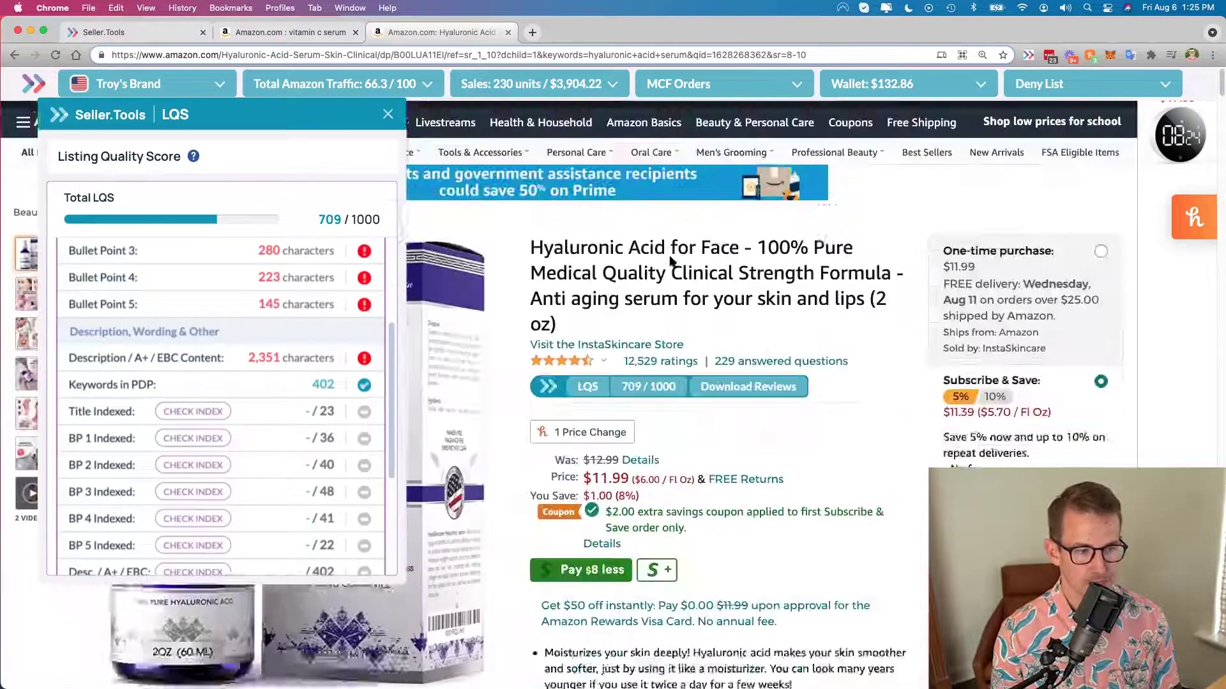
{"action": "left_click_drag", "start_coordinate": [335, 117], "coordinate": [390, 147]}
{"action": "scroll", "coordinate": [350, 401], "scroll_direction": "down", "scroll_amount": 1}
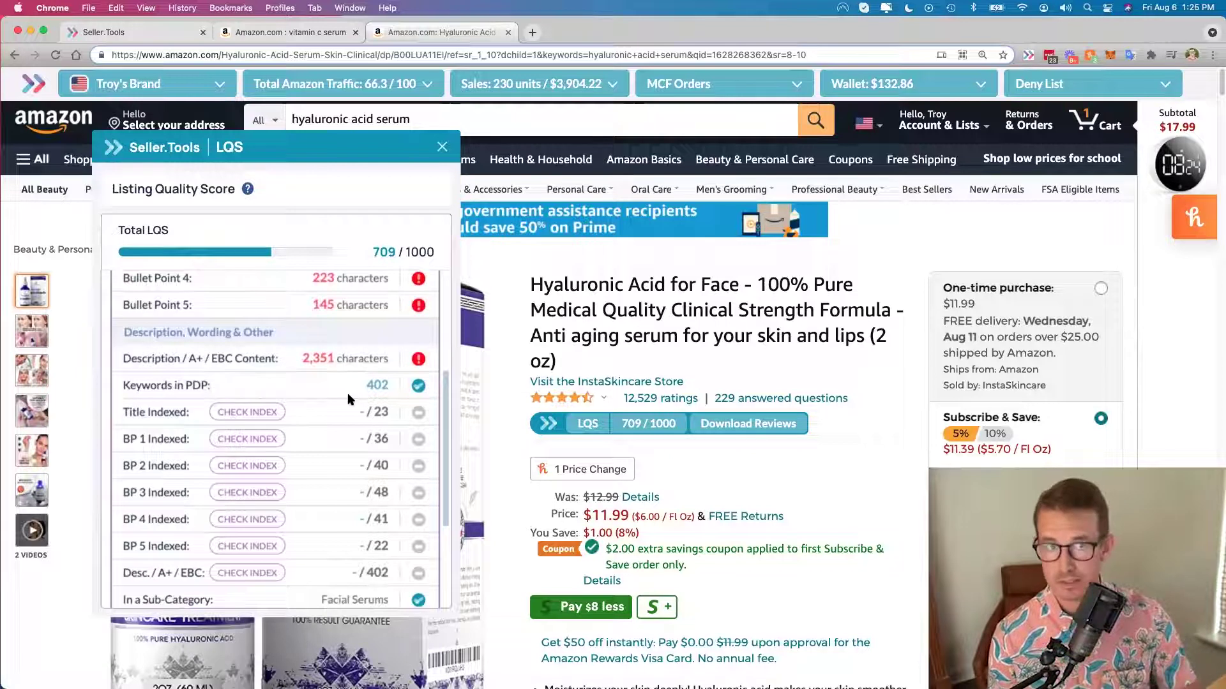
{"action": "left_click", "coordinate": [252, 421]}
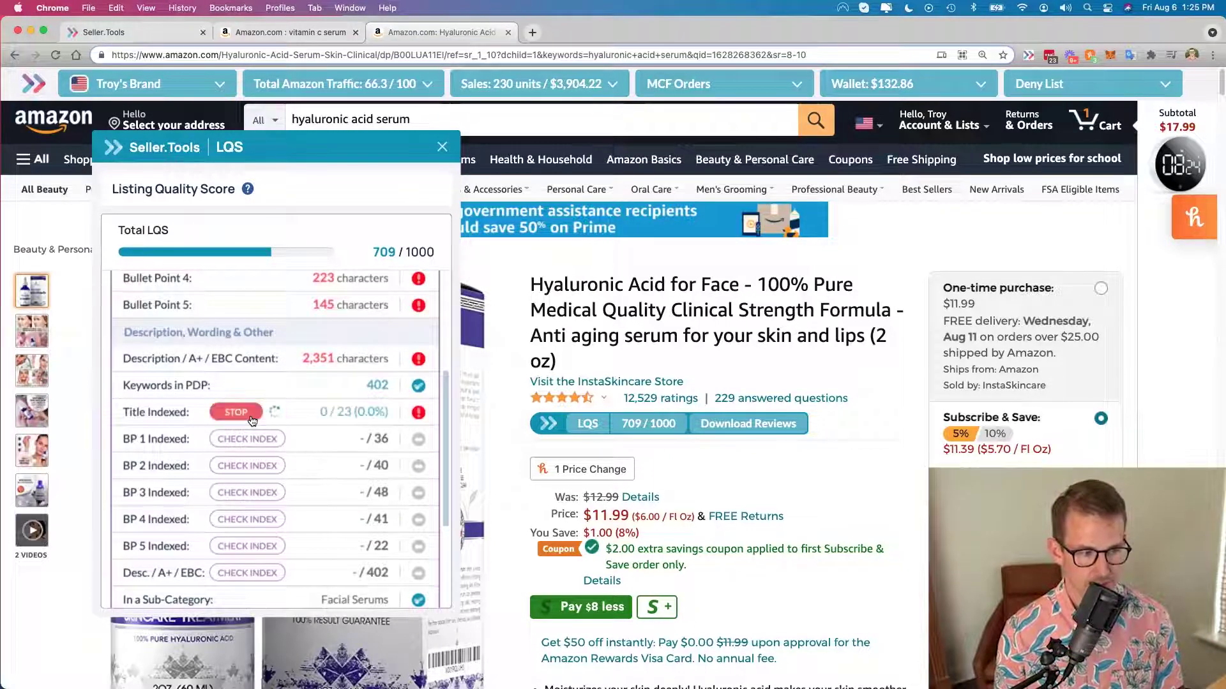
{"action": "left_click", "coordinate": [243, 439]}
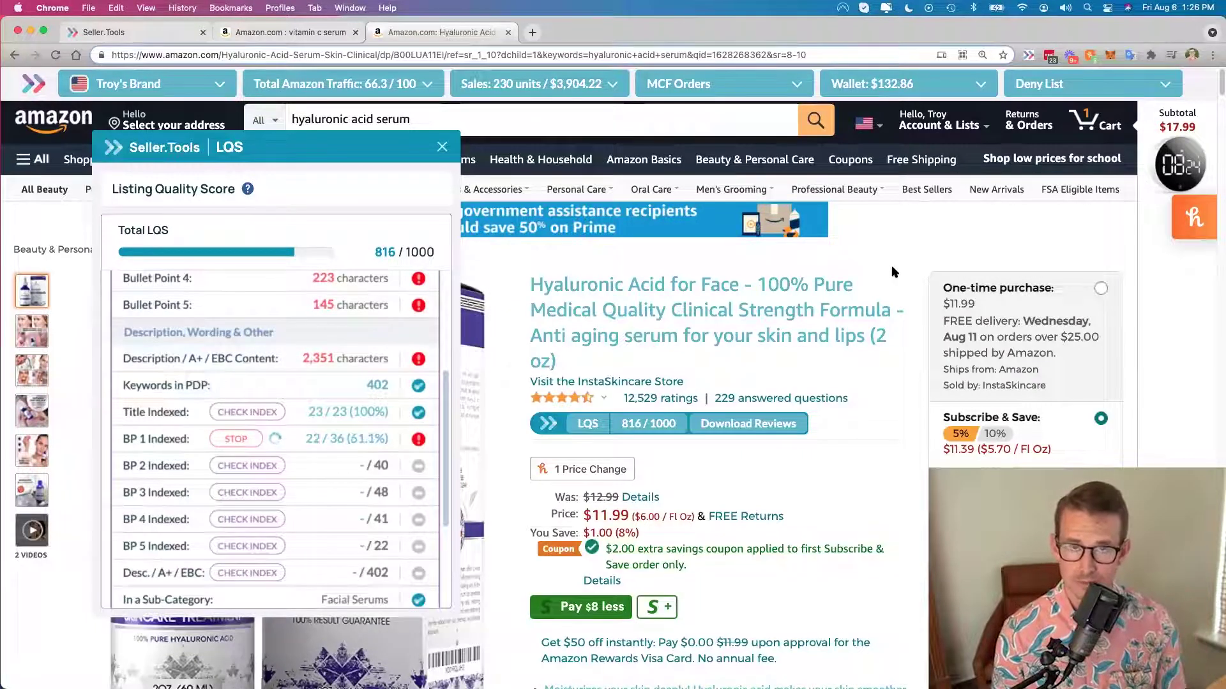
{"action": "scroll", "coordinate": [893, 270], "scroll_direction": "down", "scroll_amount": 5}
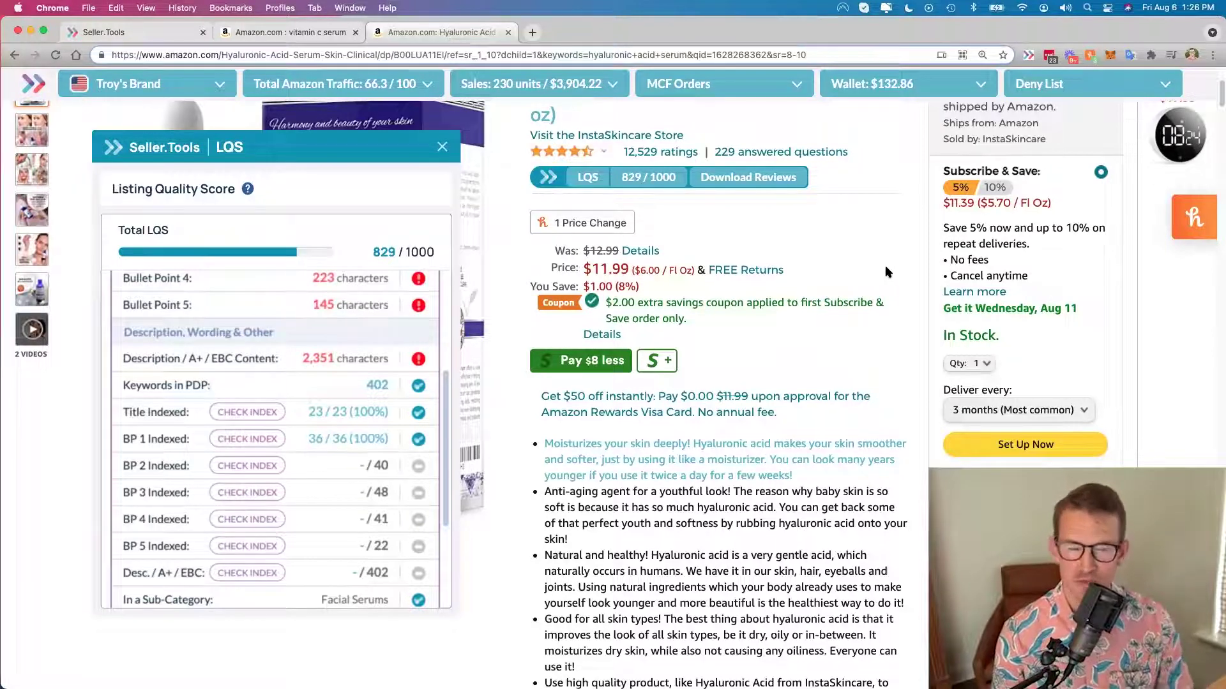
{"action": "scroll", "coordinate": [885, 267], "scroll_direction": "down", "scroll_amount": 3}
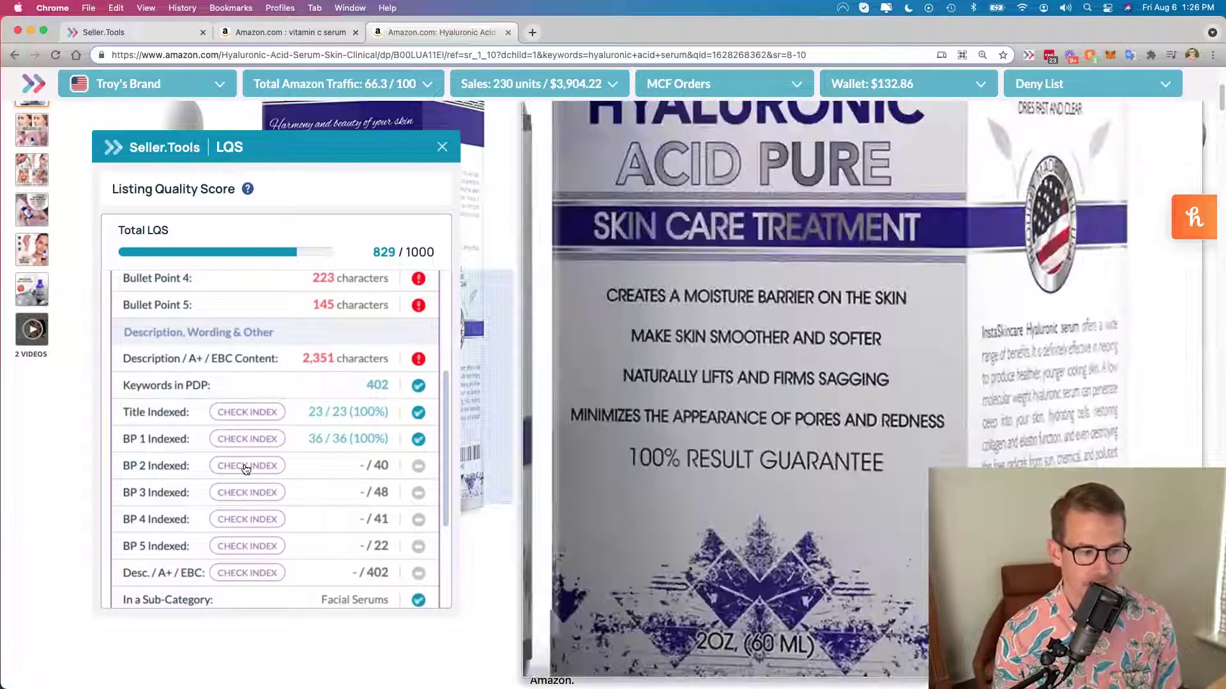
- Run the index checks for Bullet Points 2 and 3 and review the corresponding text on the listing
{"action": "left_click", "coordinate": [247, 465]}
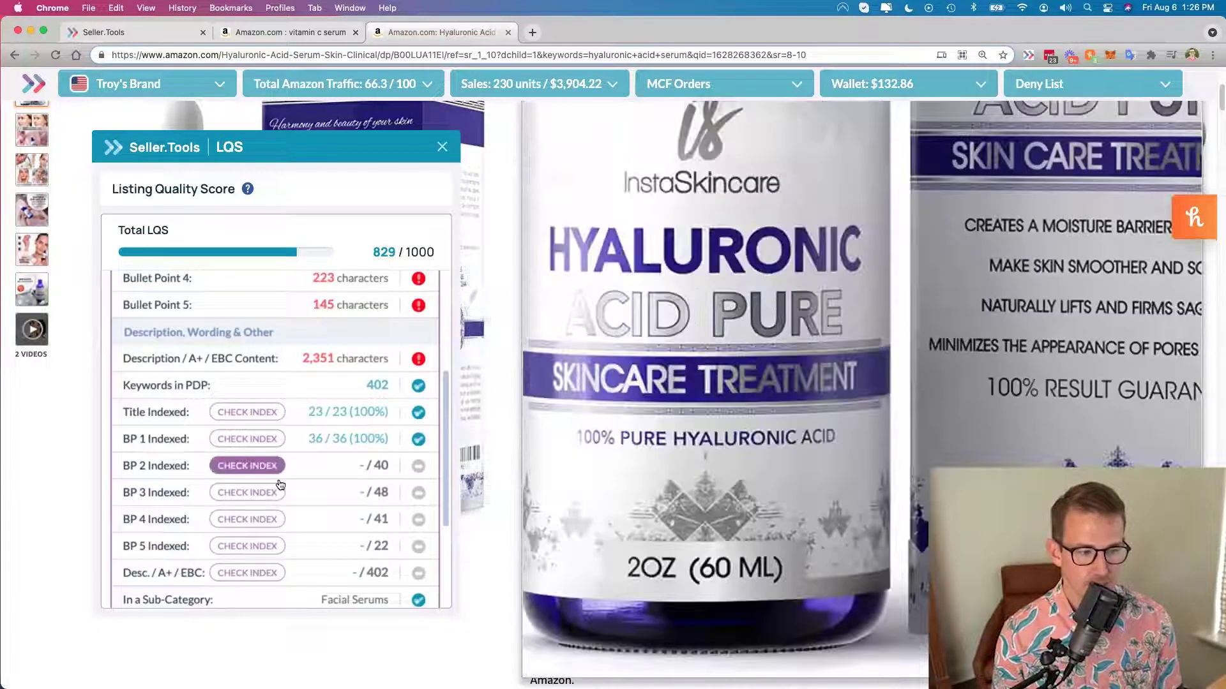
{"action": "left_click", "coordinate": [246, 492]}
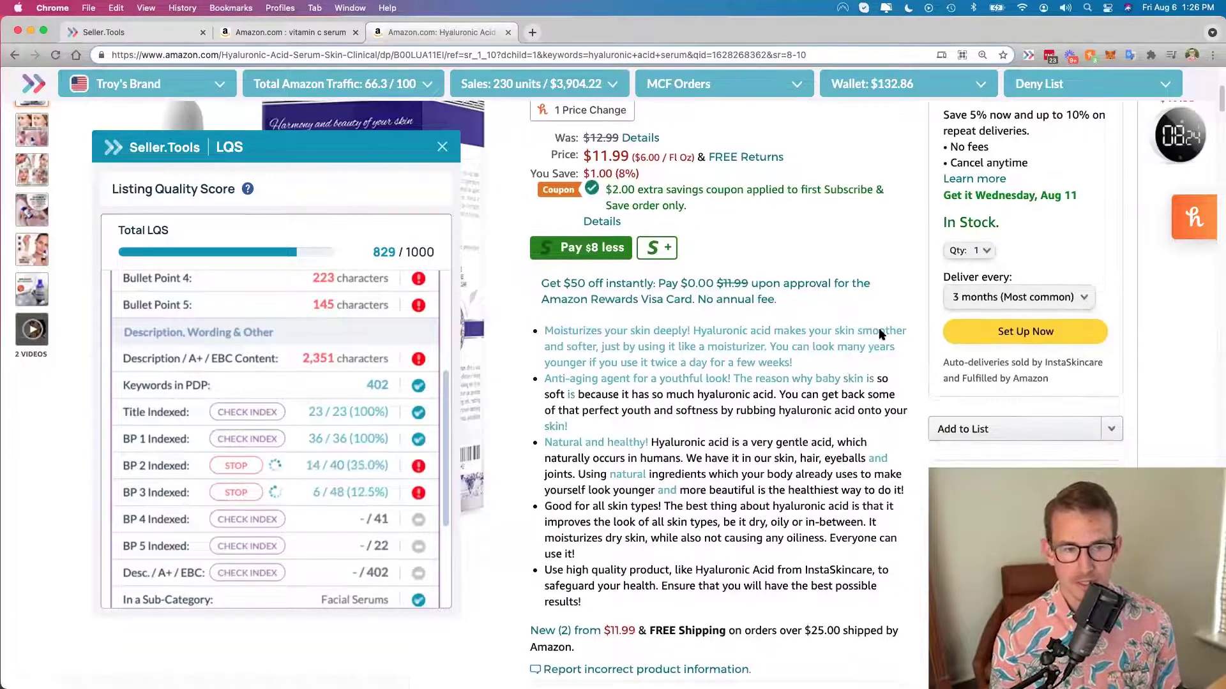
{"action": "scroll", "coordinate": [879, 338], "scroll_direction": "down", "scroll_amount": 2}
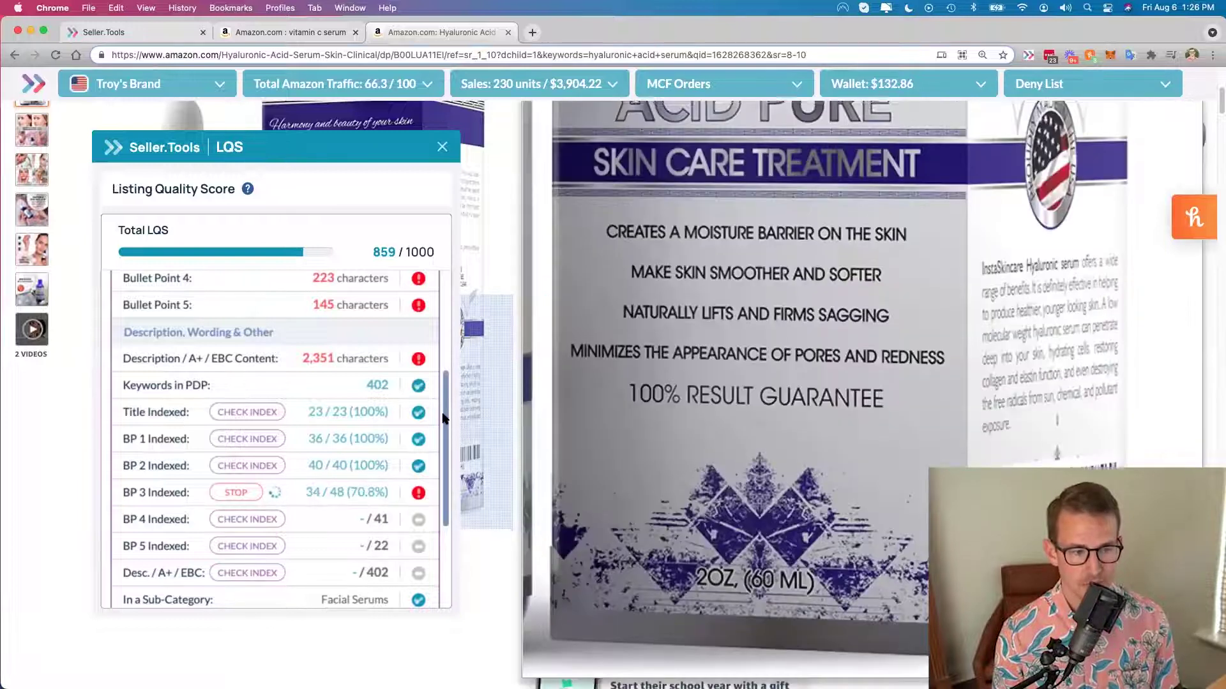
{"action": "scroll", "coordinate": [383, 409], "scroll_direction": "up", "scroll_amount": 5}
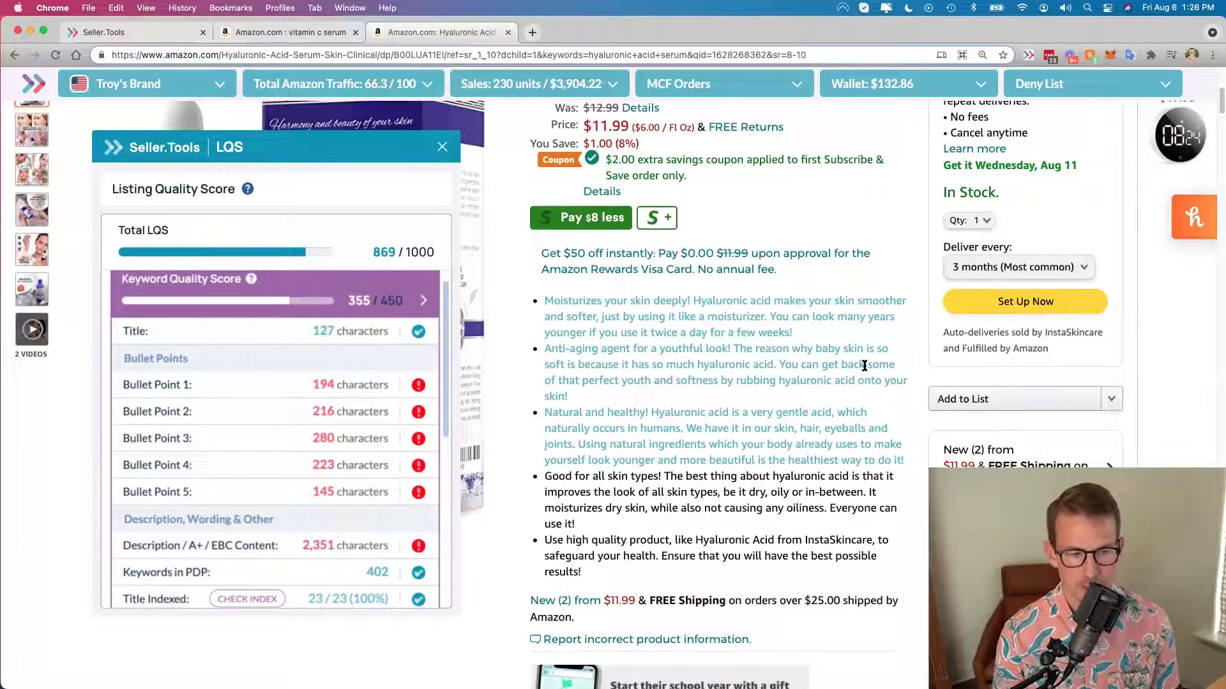
- Run the index checks for Bullet Points 4 and 5 and review which words are marked in the listing's bullets
{"action": "scroll", "coordinate": [438, 464], "scroll_direction": "down", "scroll_amount": 5}
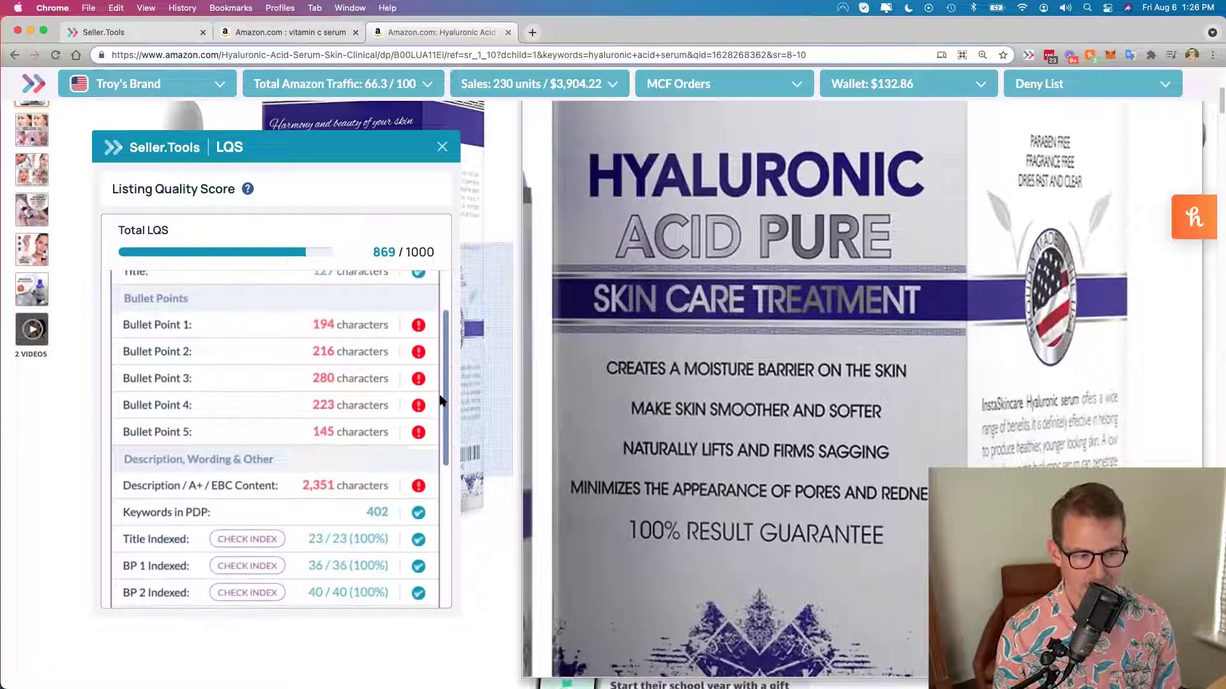
{"action": "scroll", "coordinate": [439, 464], "scroll_direction": "down", "scroll_amount": 1}
{"action": "left_click", "coordinate": [276, 475]}
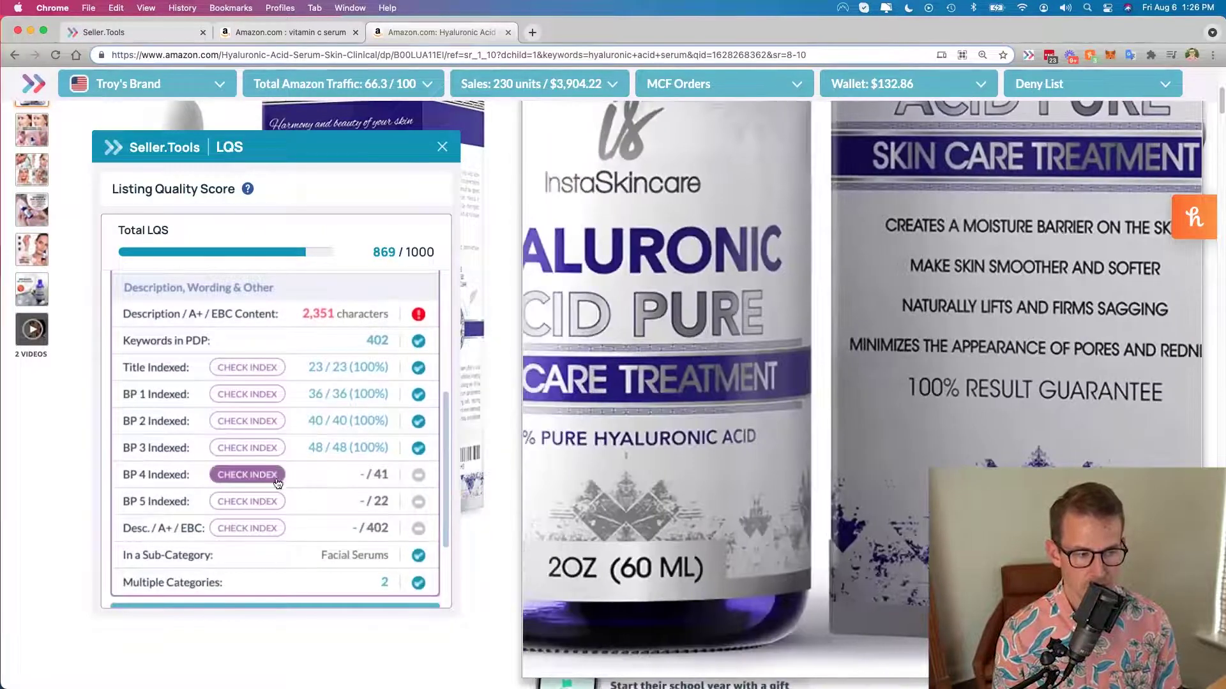
{"action": "left_click", "coordinate": [272, 502]}
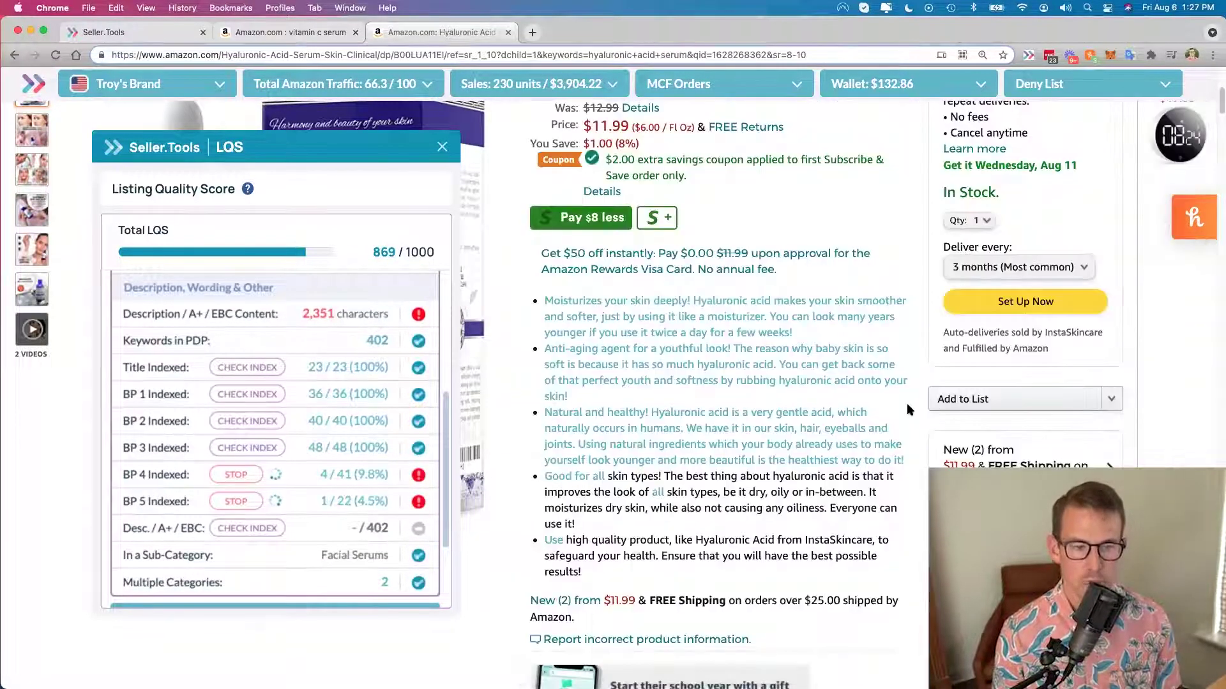
{"action": "scroll", "coordinate": [908, 392], "scroll_direction": "down", "scroll_amount": 2}
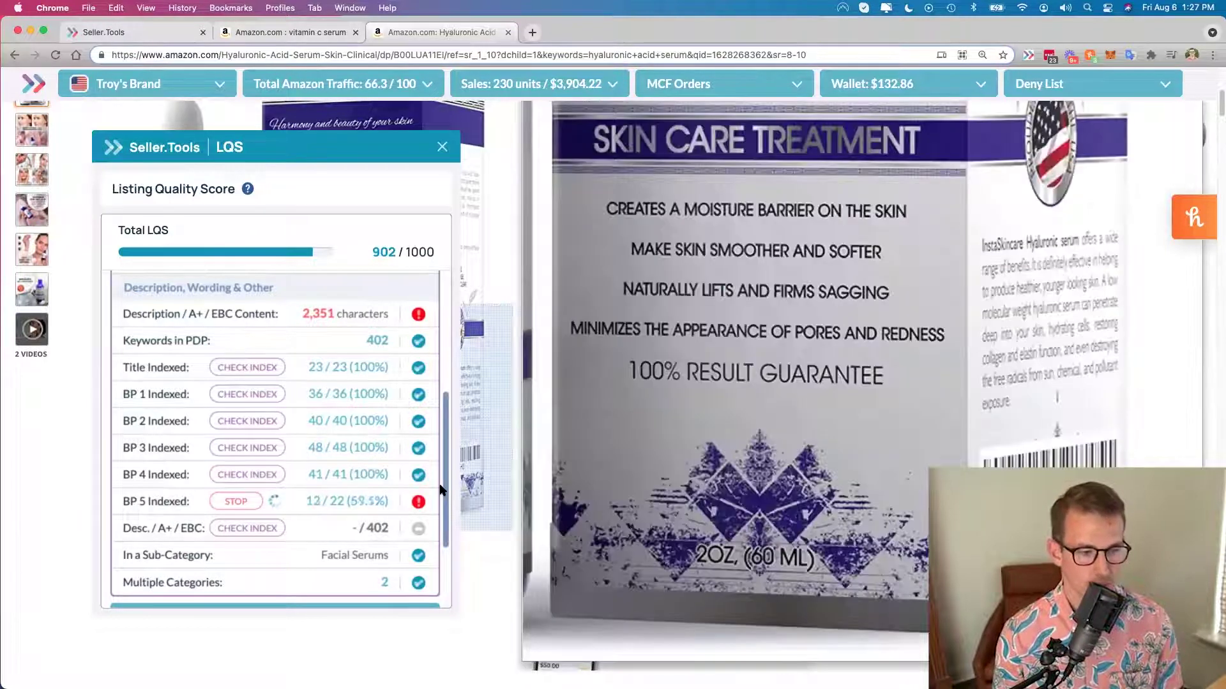
{"action": "scroll", "coordinate": [444, 488], "scroll_direction": "down", "scroll_amount": 2}
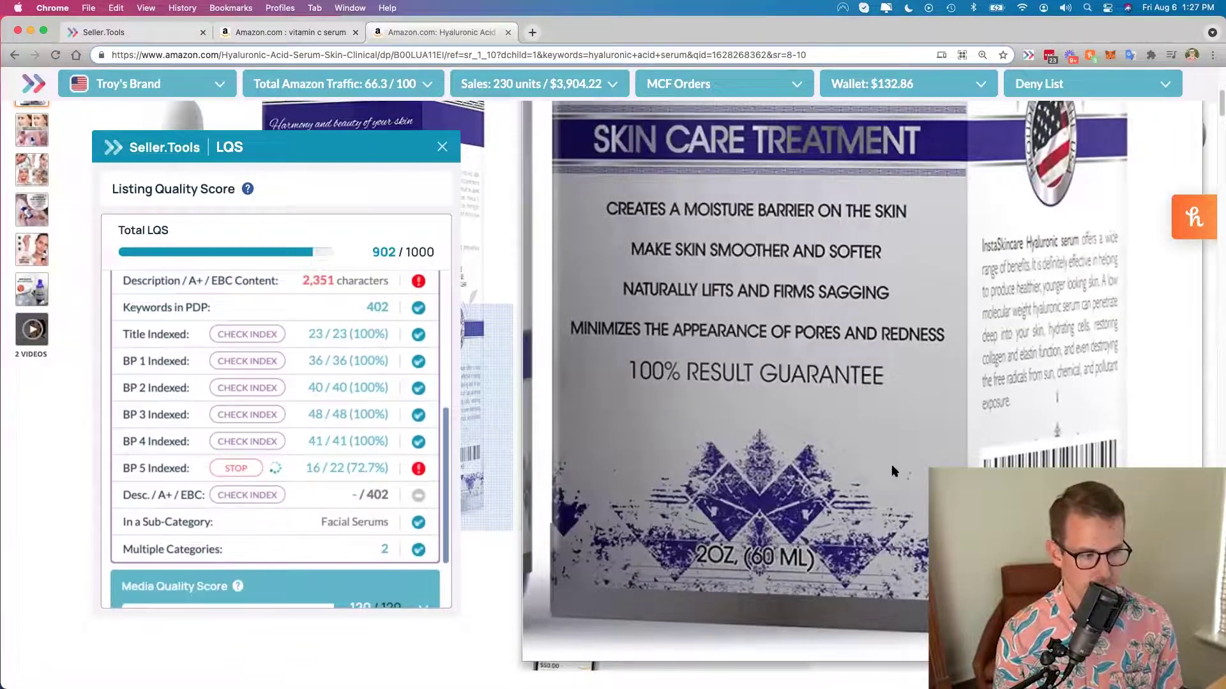
{"action": "scroll", "coordinate": [895, 470], "scroll_direction": "down", "scroll_amount": 1}
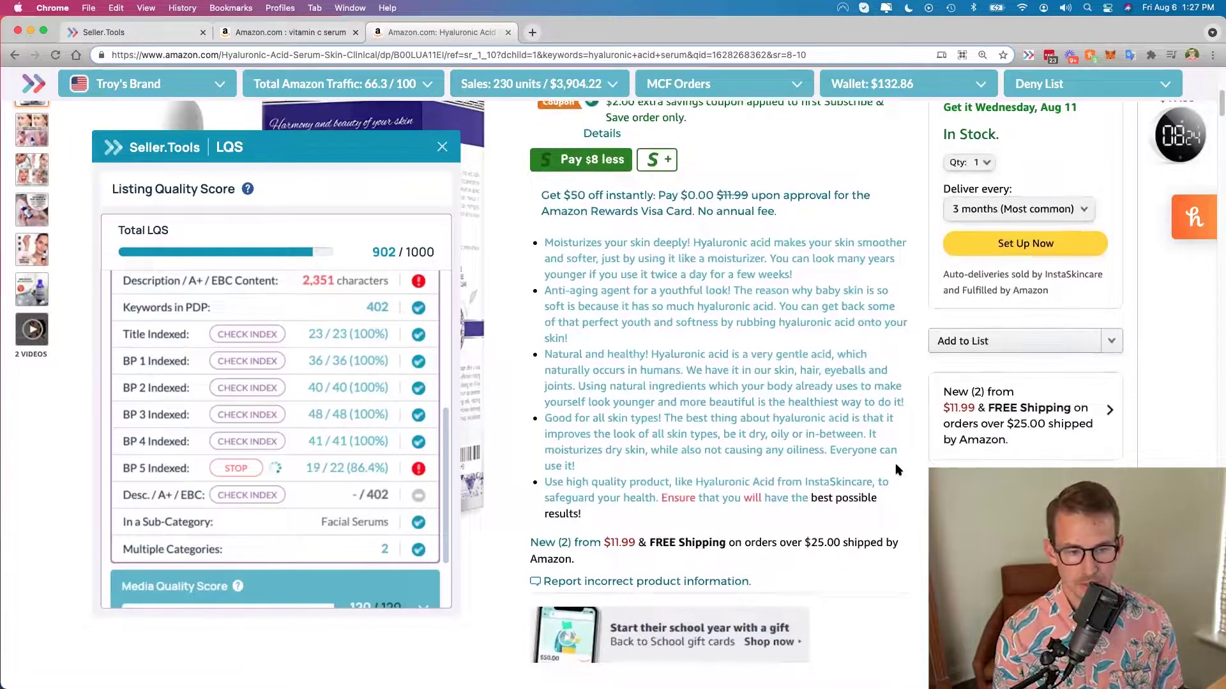
{"action": "scroll", "coordinate": [870, 383], "scroll_direction": "down", "scroll_amount": 3}
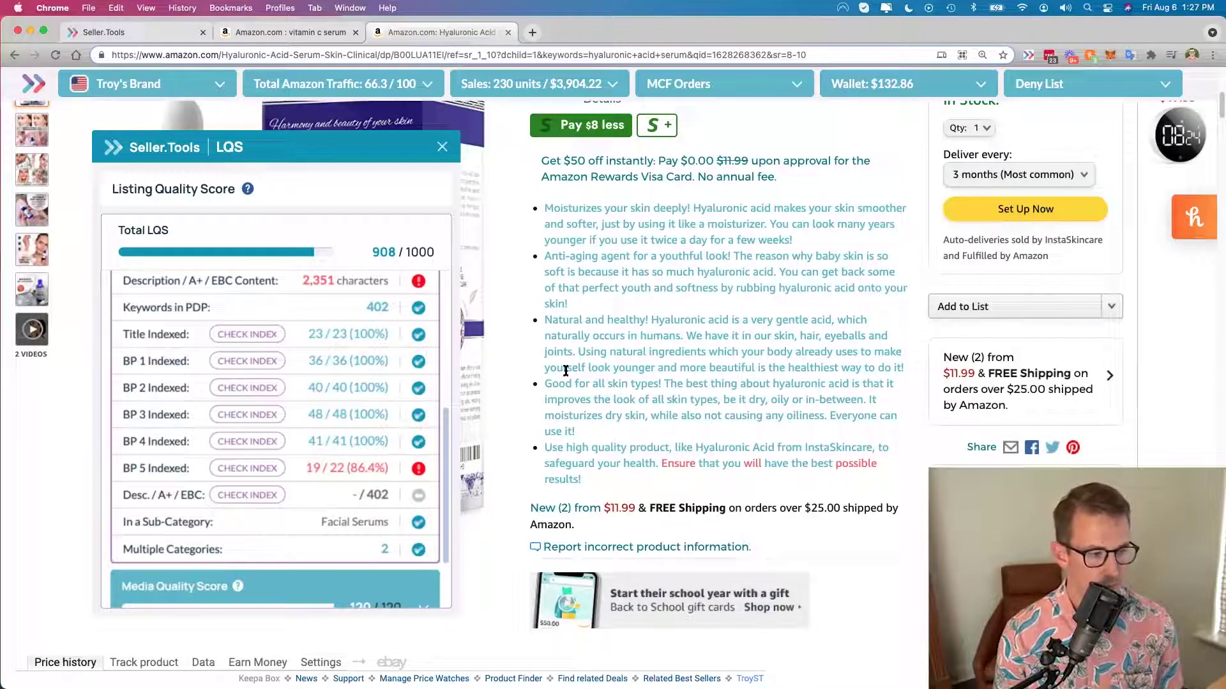
- Run the Desc. / A+ / EBC index check beside the listing's A+ content, with the LQS window moved aside, and follow the marked description text
{"action": "scroll", "coordinate": [782, 256], "scroll_direction": "down", "scroll_amount": 10}
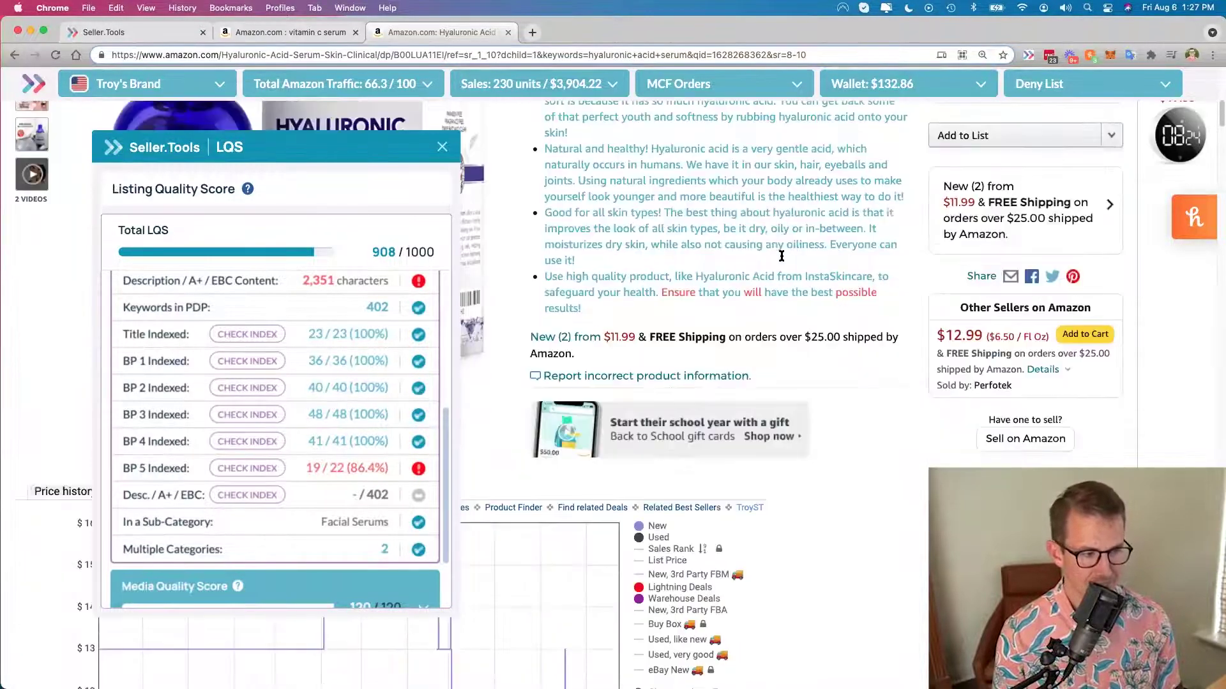
{"action": "scroll", "coordinate": [781, 256], "scroll_direction": "down", "scroll_amount": 9}
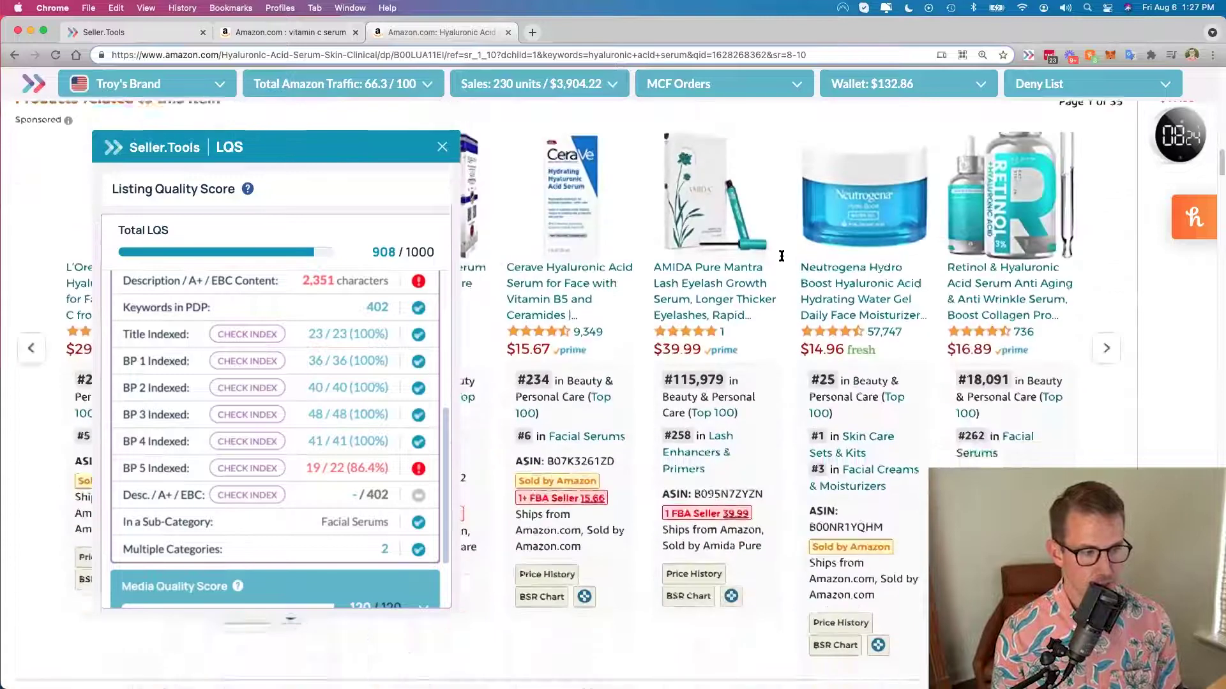
{"action": "scroll", "coordinate": [782, 256], "scroll_direction": "up", "scroll_amount": 7}
{"action": "left_click_drag", "start_coordinate": [287, 147], "coordinate": [1007, 189]}
{"action": "scroll", "coordinate": [747, 238], "scroll_direction": "down", "scroll_amount": 10}
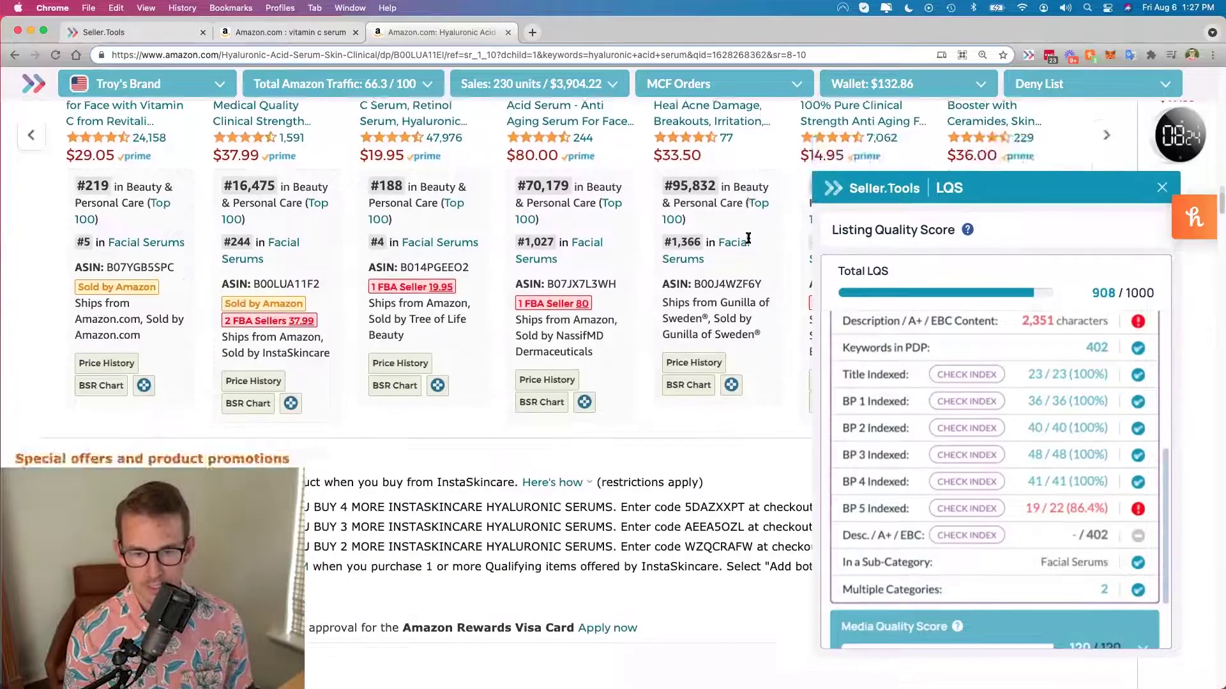
{"action": "scroll", "coordinate": [705, 246], "scroll_direction": "down", "scroll_amount": 15}
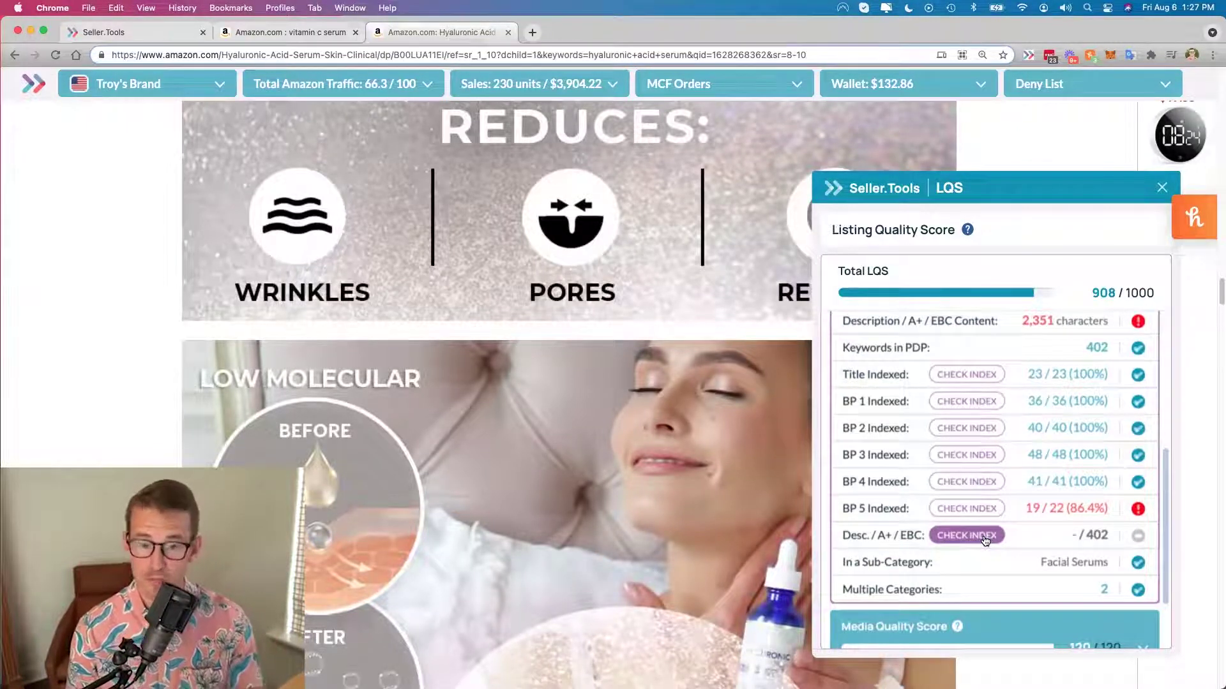
{"action": "left_click", "coordinate": [980, 538]}
{"action": "scroll", "coordinate": [709, 277], "scroll_direction": "down", "scroll_amount": 2}
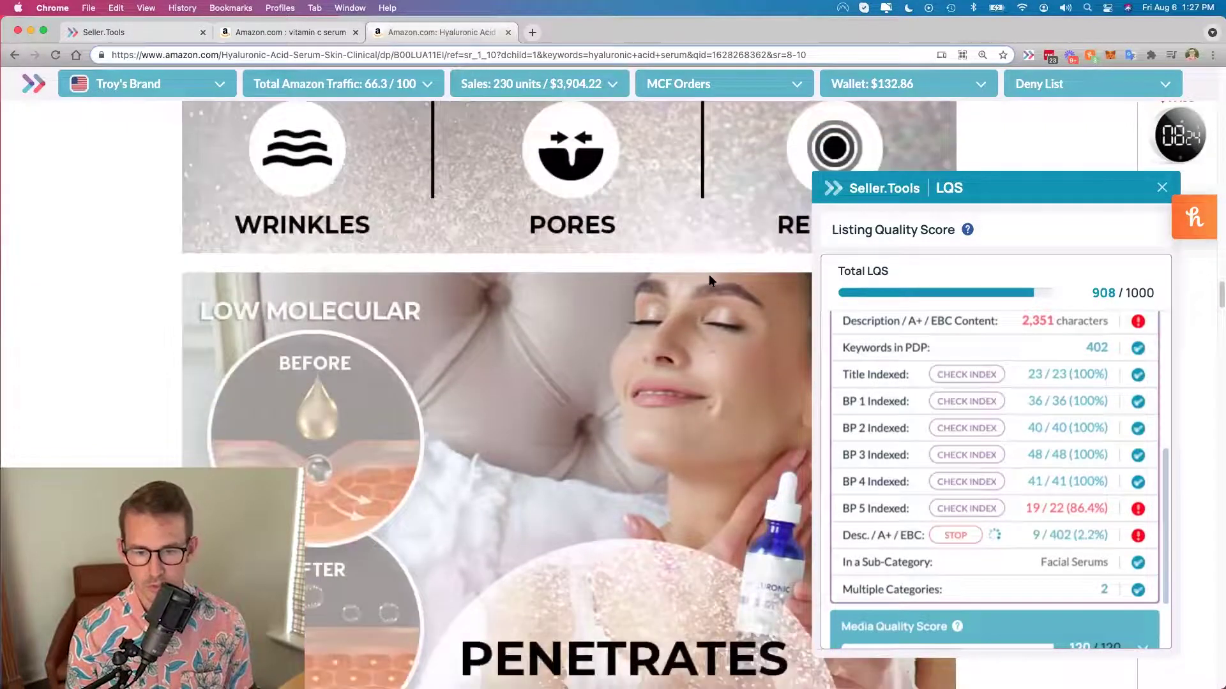
{"action": "scroll", "coordinate": [709, 279], "scroll_direction": "down", "scroll_amount": 8}
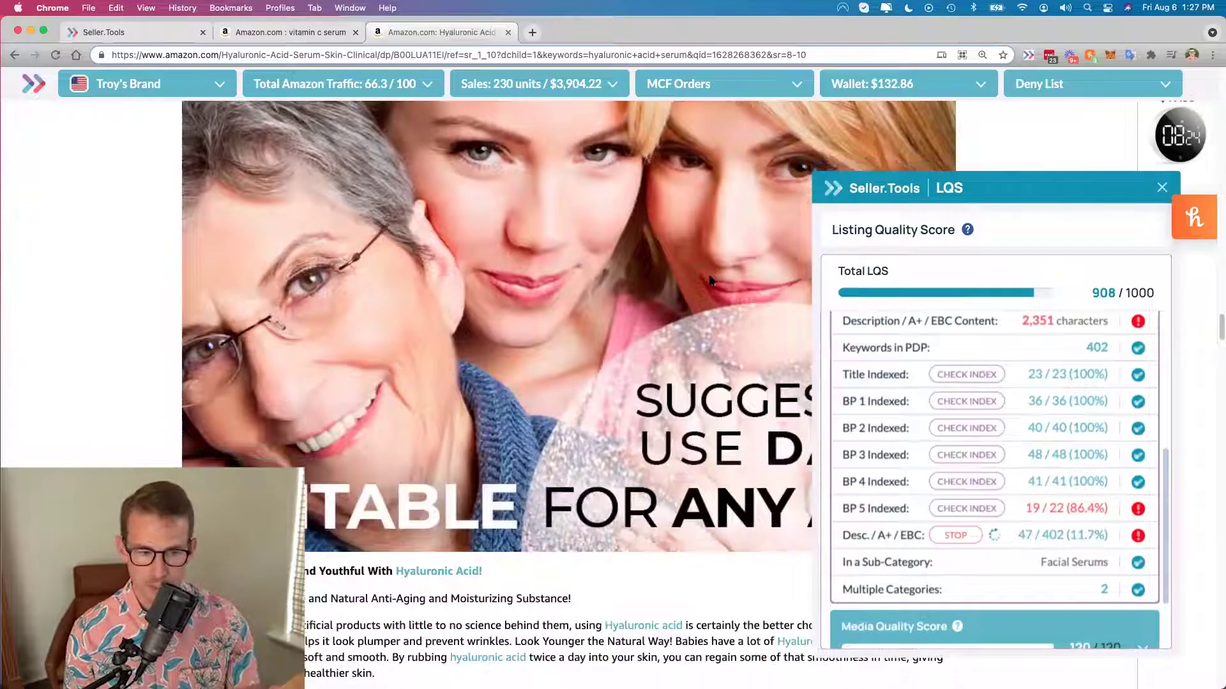
{"action": "scroll", "coordinate": [710, 280], "scroll_direction": "down", "scroll_amount": 4}
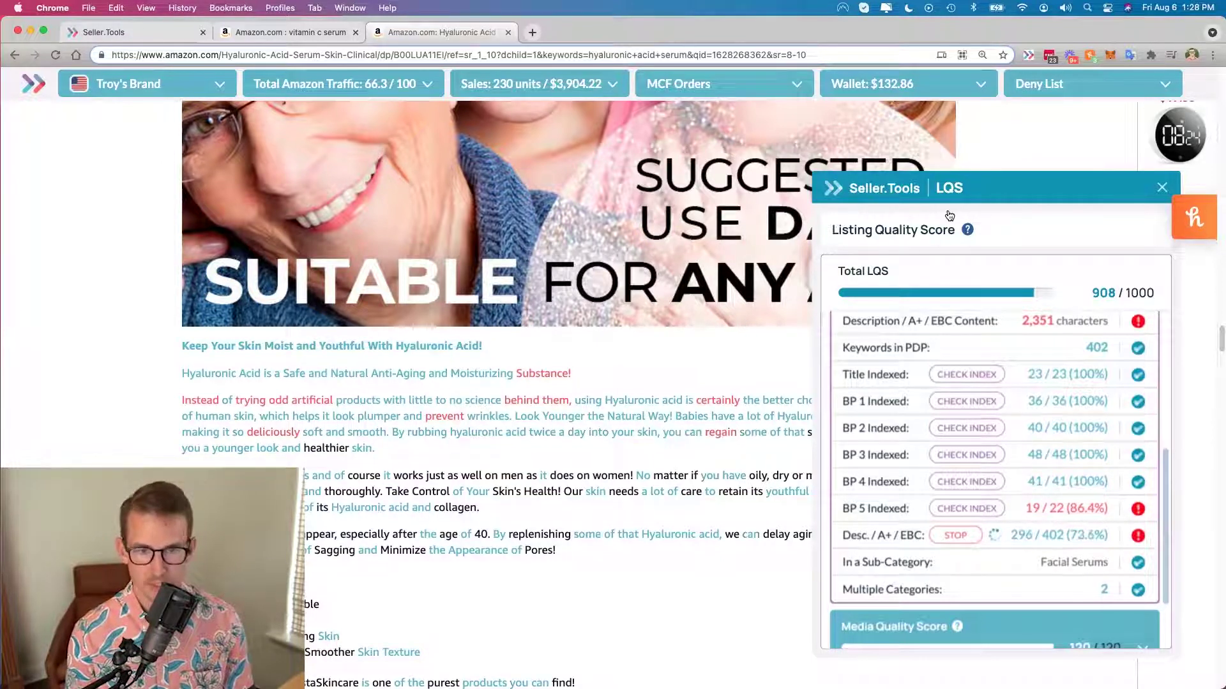
- Move the LQS window clear of the description and examine the indexed and non-indexed words down to the ingredients
{"action": "left_click_drag", "start_coordinate": [989, 181], "coordinate": [1093, 138]}
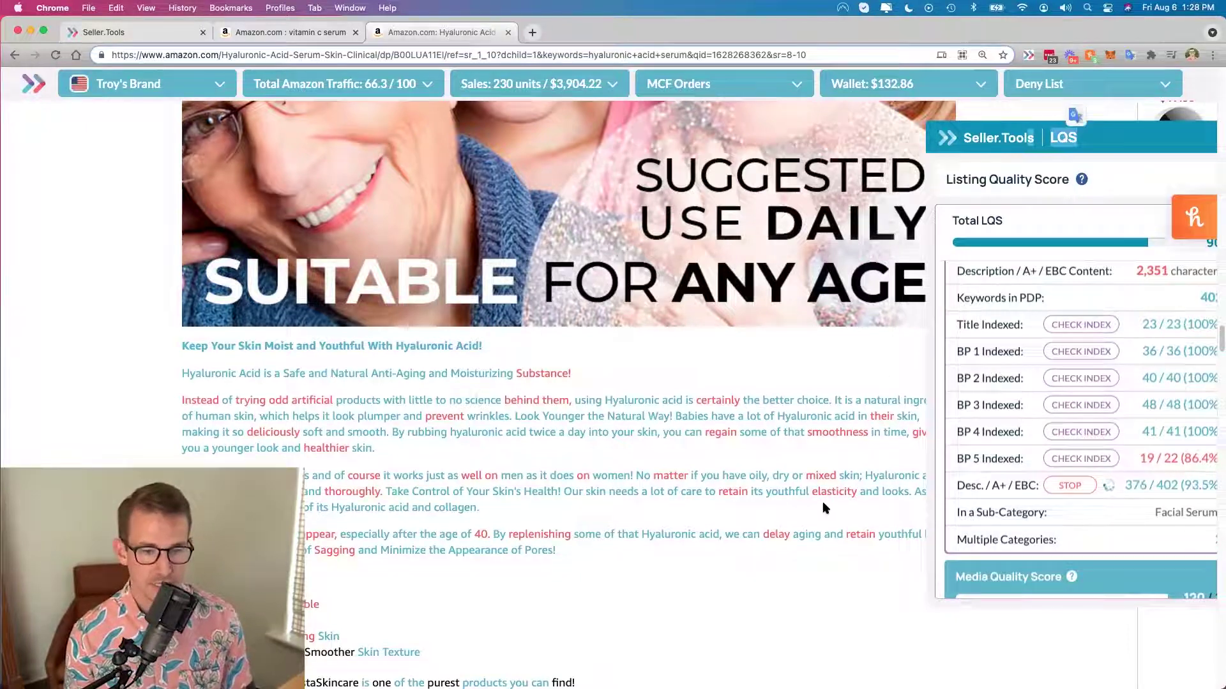
{"action": "scroll", "coordinate": [837, 504], "scroll_direction": "down", "scroll_amount": 2}
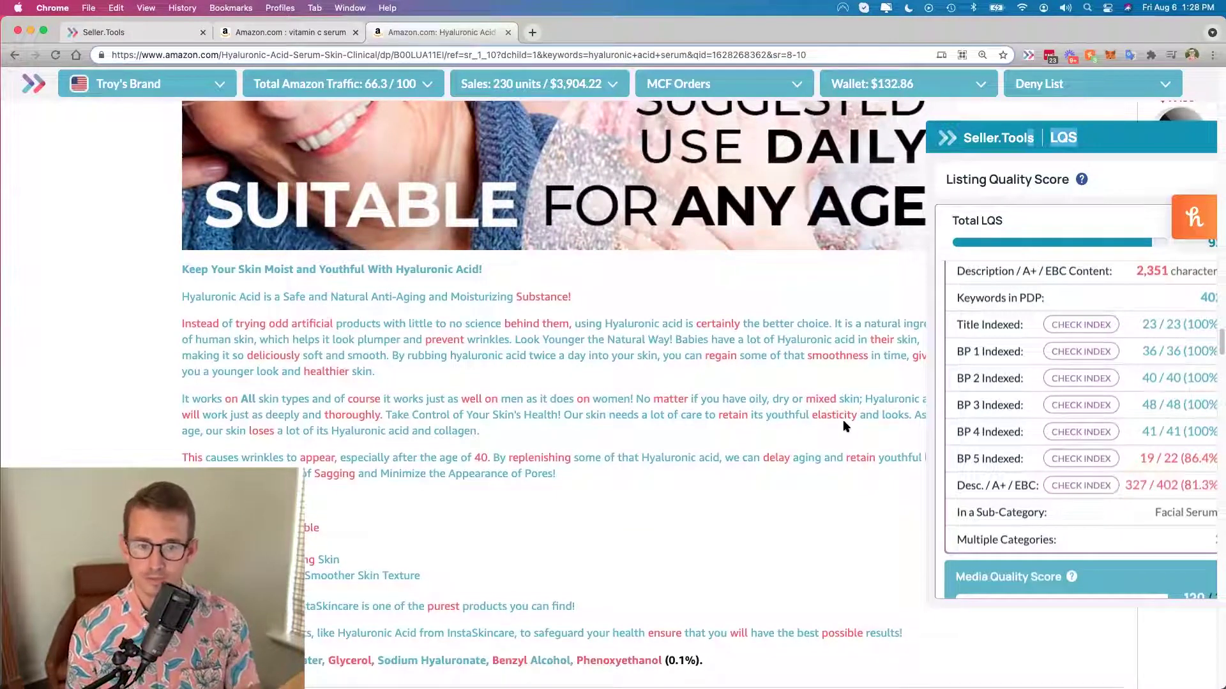
{"action": "scroll", "coordinate": [693, 421], "scroll_direction": "down", "scroll_amount": 4}
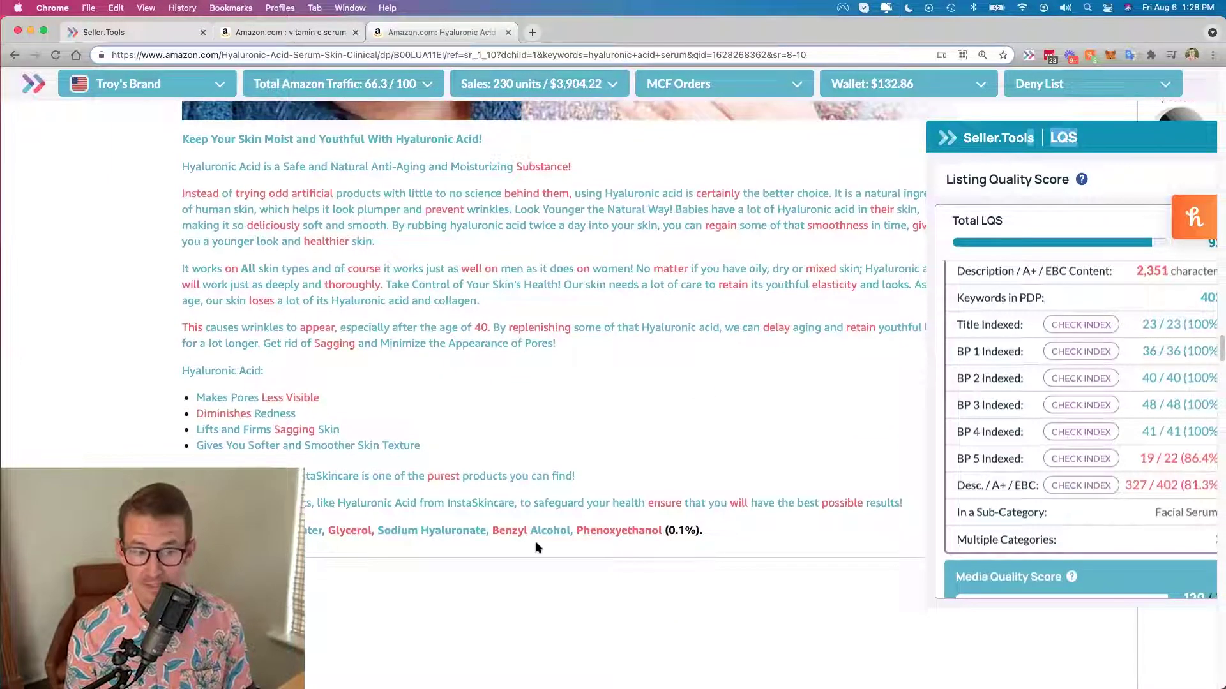
{"action": "left_click_drag", "start_coordinate": [1076, 139], "coordinate": [891, 139]}
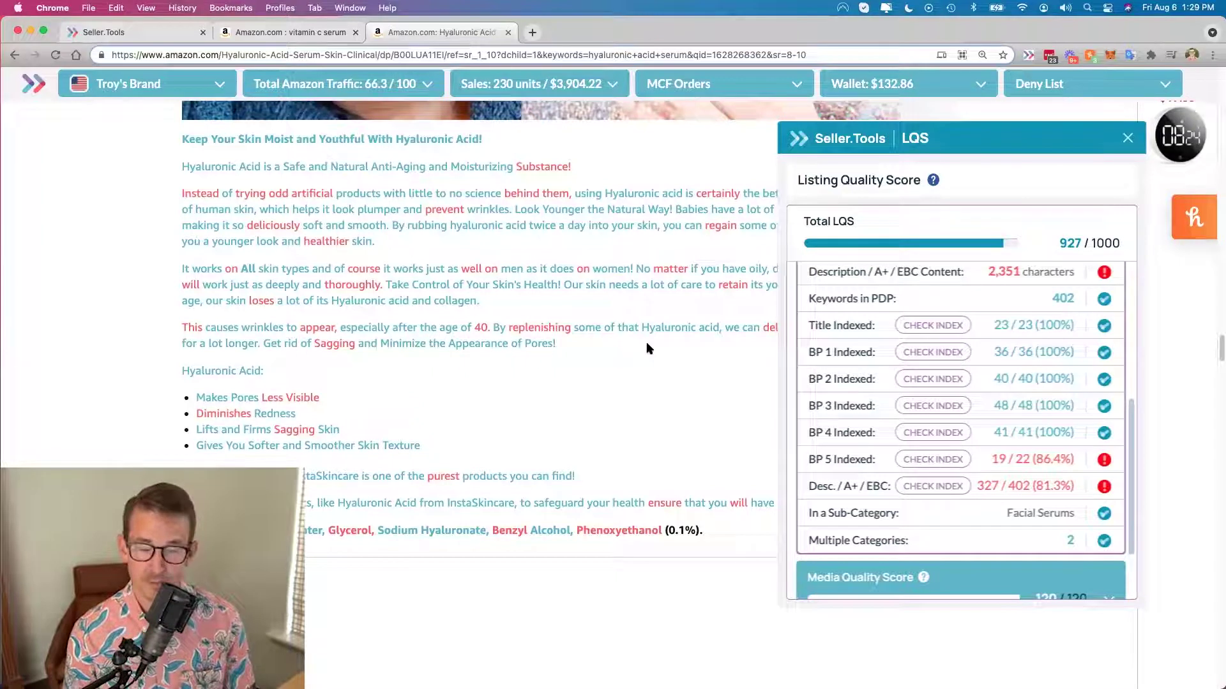
{"action": "scroll", "coordinate": [659, 274], "scroll_direction": "down", "scroll_amount": 4}
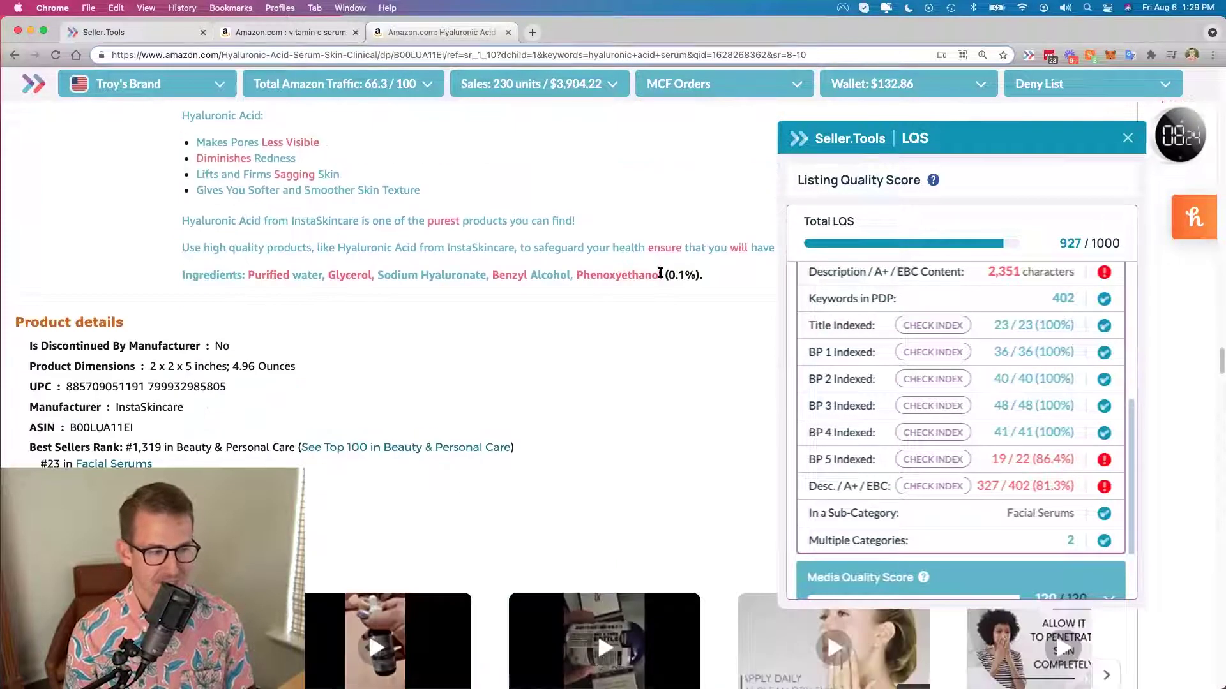
{"action": "scroll", "coordinate": [766, 332], "scroll_direction": "up", "scroll_amount": 3}
- Check the In a Sub-Category and Multiple Categories entries in the Keyword Quality Score
{"action": "scroll", "coordinate": [1066, 383], "scroll_direction": "down", "scroll_amount": 3}
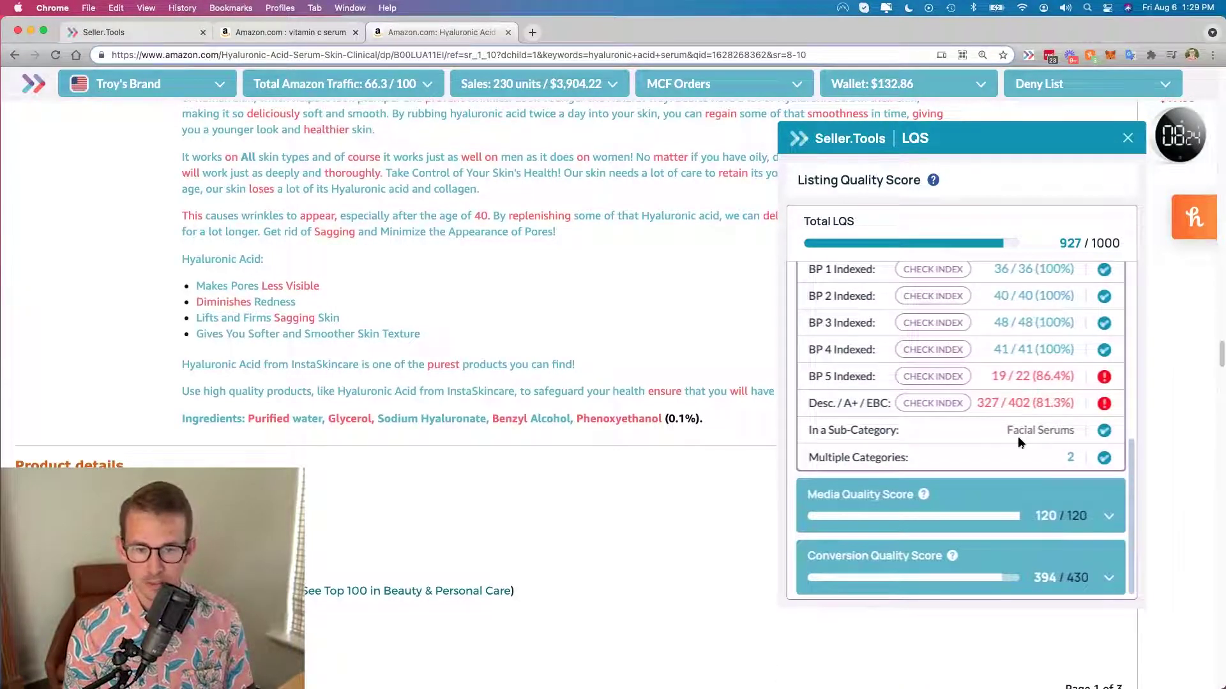
{"action": "scroll", "coordinate": [1018, 436], "scroll_direction": "down", "scroll_amount": 1}
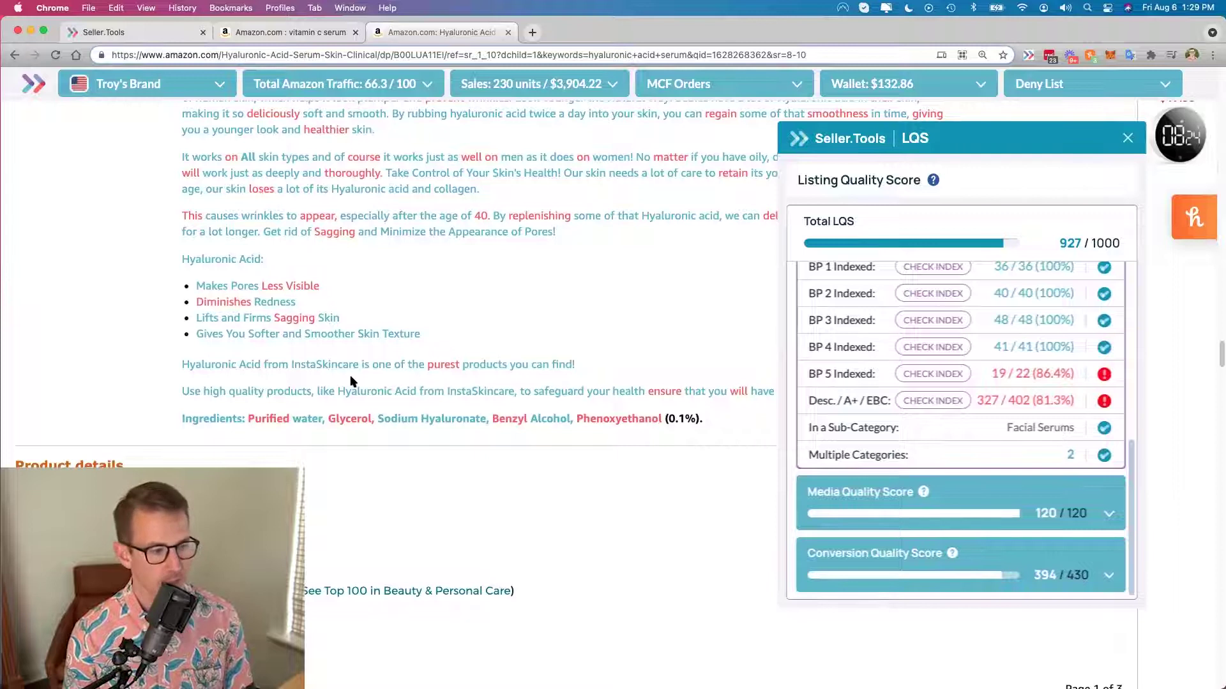
{"action": "scroll", "coordinate": [447, 287], "scroll_direction": "down", "scroll_amount": 1}
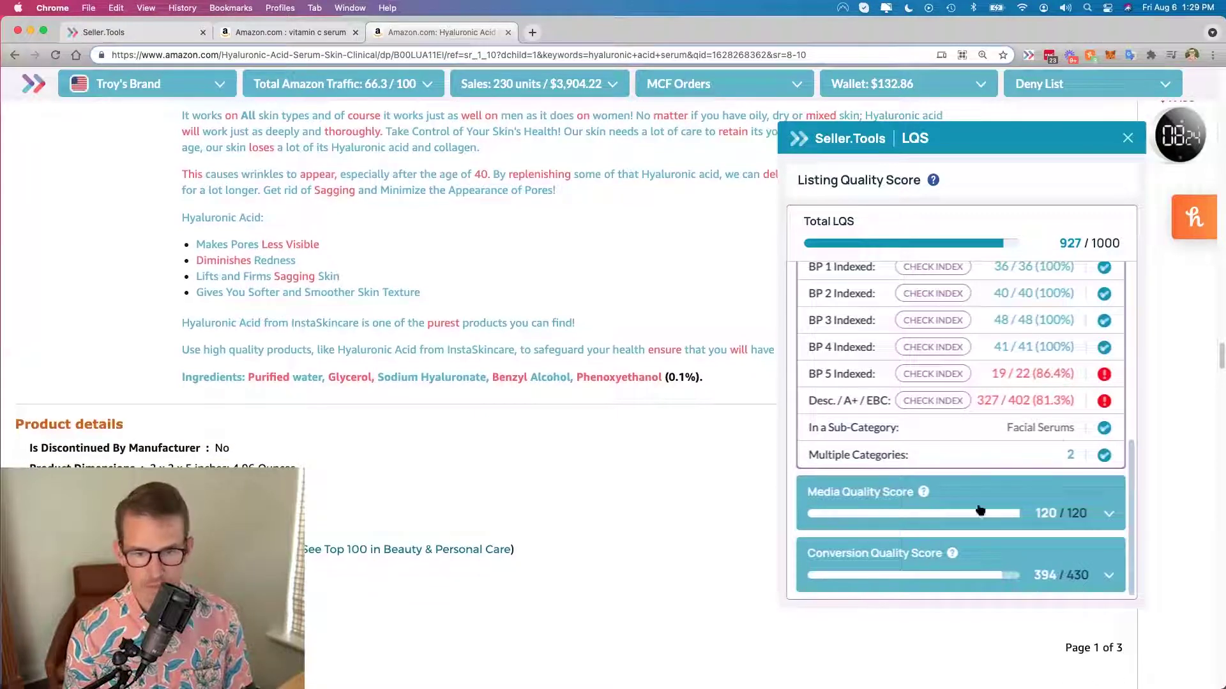
{"action": "mouse_move", "coordinate": [1109, 431]}
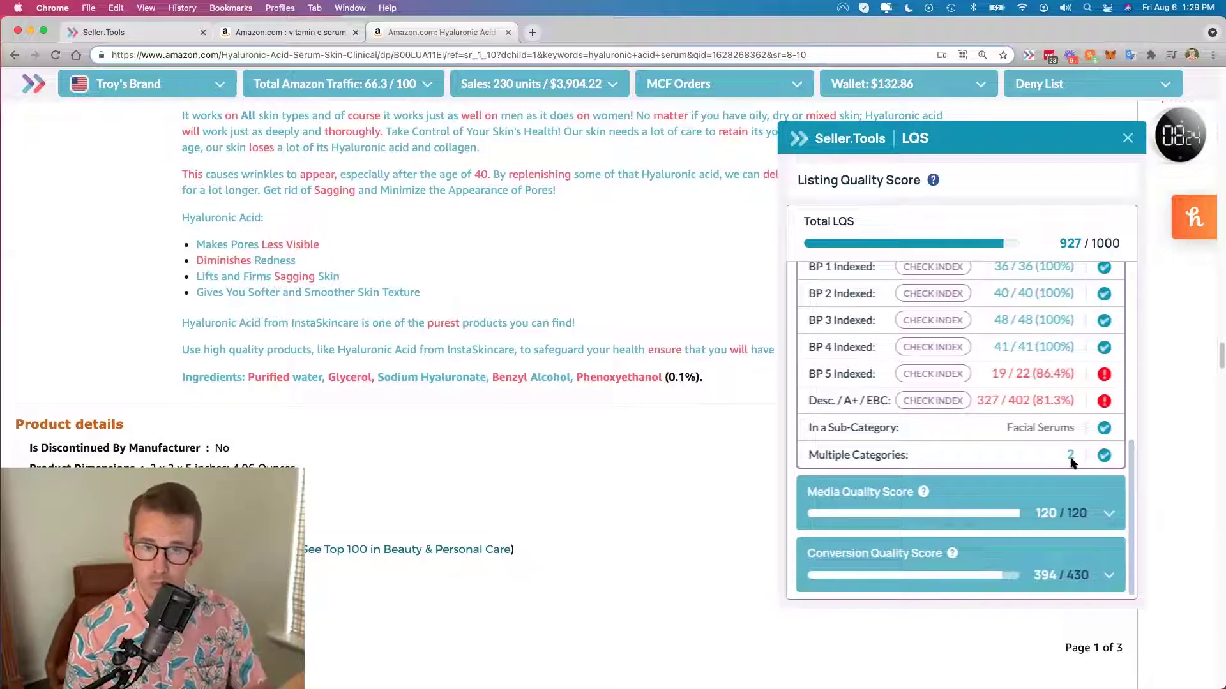
{"action": "mouse_move", "coordinate": [1103, 457]}
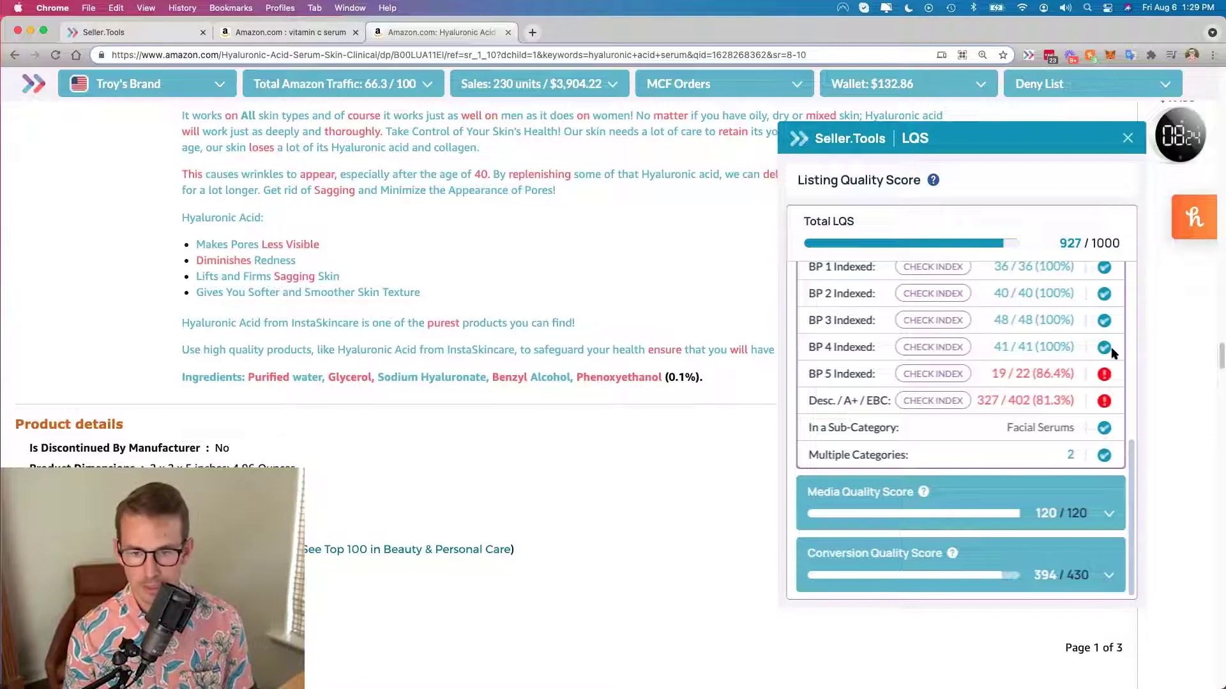
- Expand the Media Quality Score and, with the LQS window near the product gallery, check its image, resolution, video and A+ content criteria
{"action": "left_click", "coordinate": [1017, 484]}
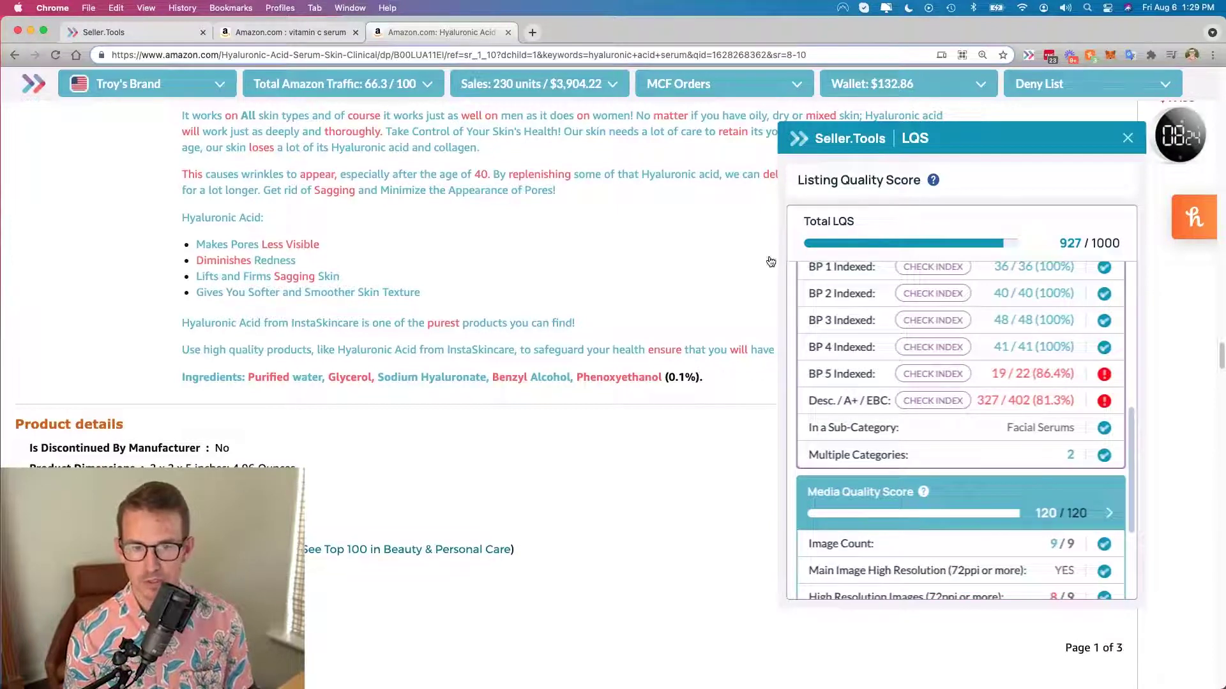
{"action": "scroll", "coordinate": [482, 288], "scroll_direction": "up", "scroll_amount": 3}
{"action": "scroll", "coordinate": [482, 288], "scroll_direction": "up", "scroll_amount": 15}
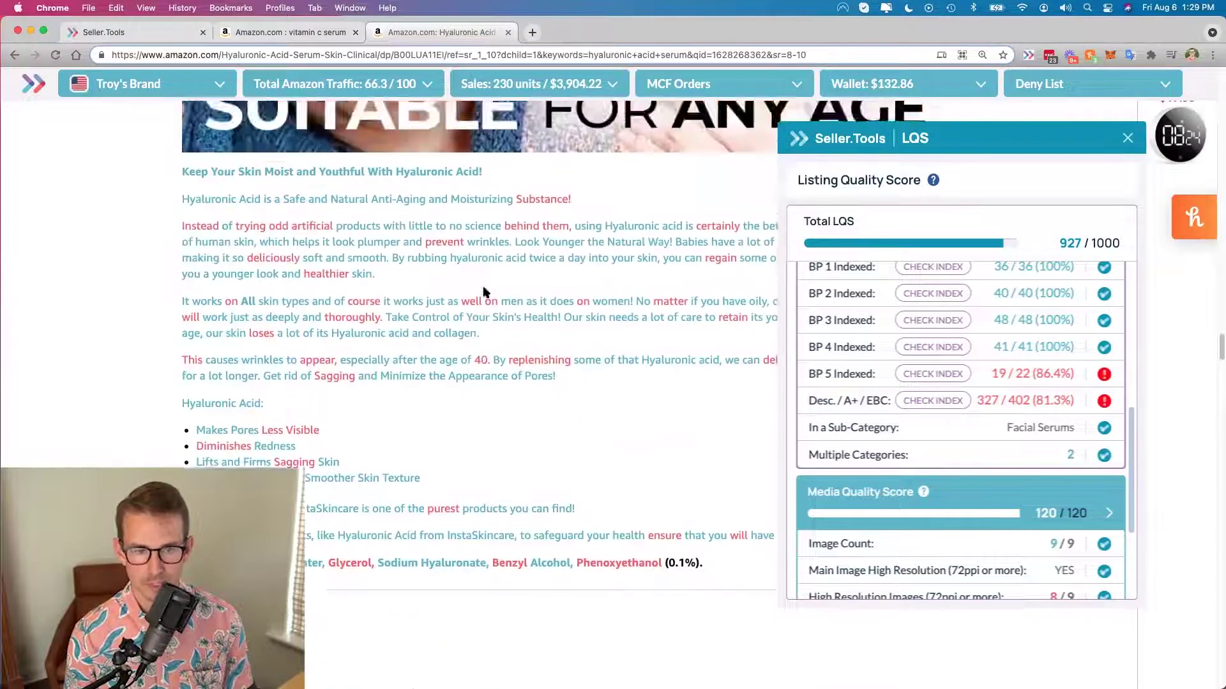
{"action": "scroll", "coordinate": [489, 291], "scroll_direction": "up", "scroll_amount": 15}
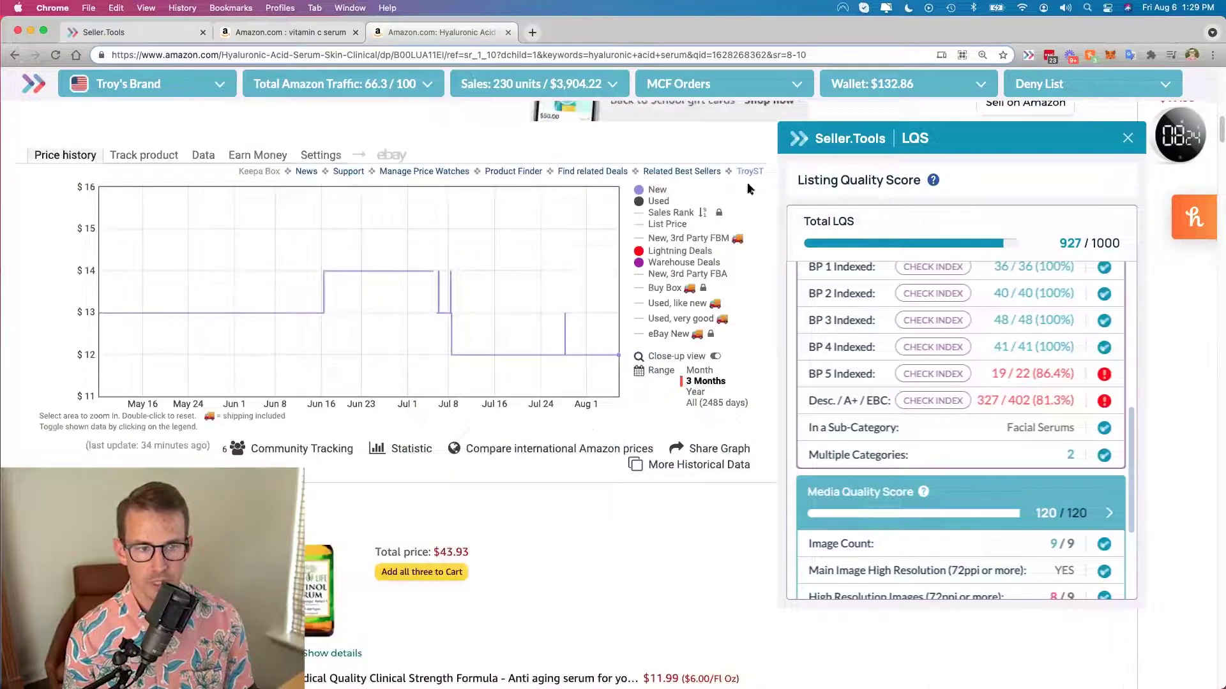
{"action": "left_click_drag", "start_coordinate": [886, 134], "coordinate": [281, 117]}
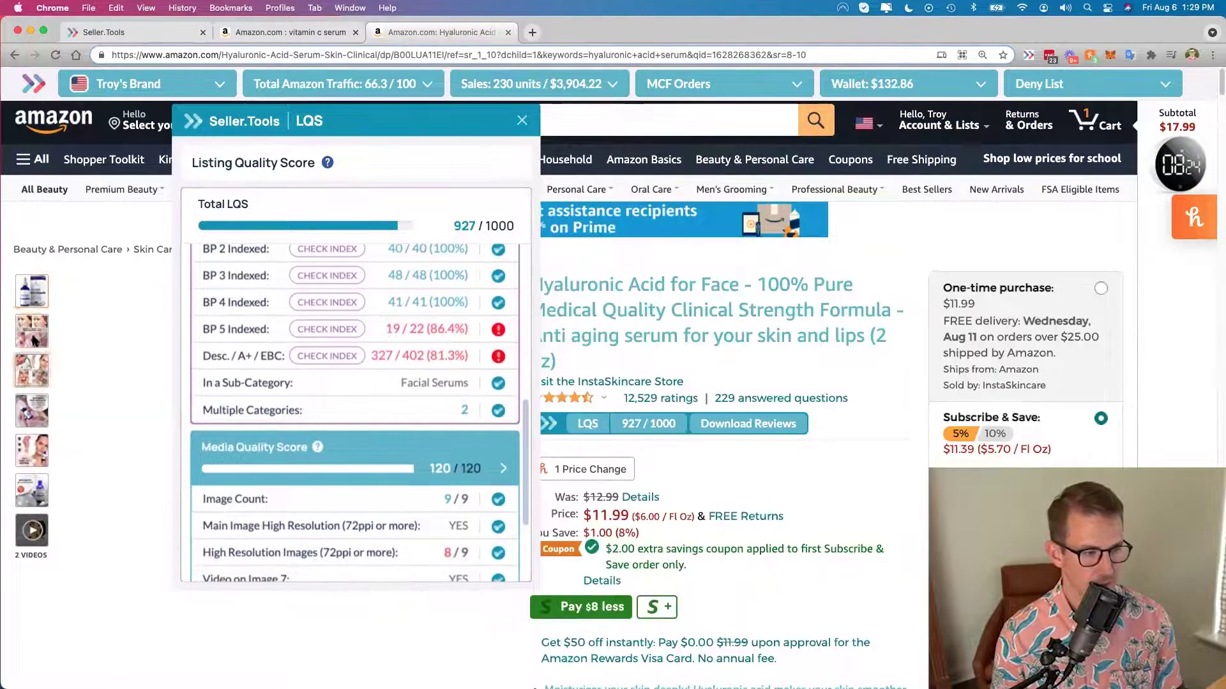
{"action": "scroll", "coordinate": [255, 383], "scroll_direction": "down", "scroll_amount": 2}
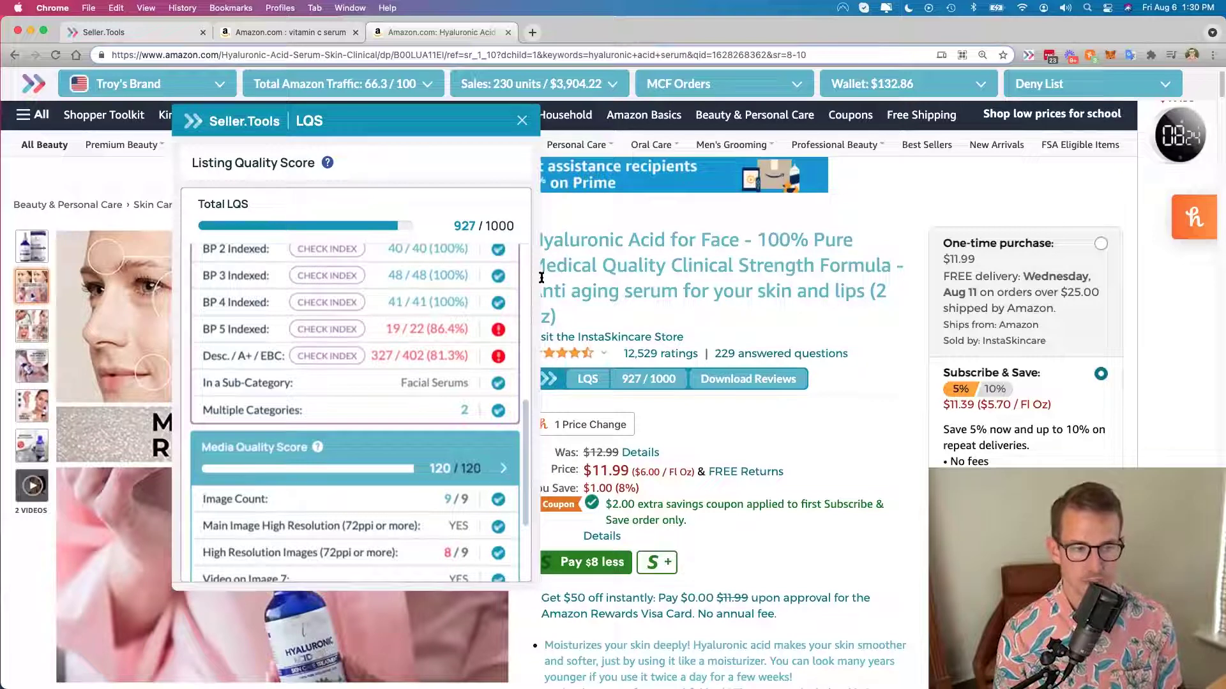
{"action": "left_click_drag", "start_coordinate": [521, 442], "coordinate": [521, 485]}
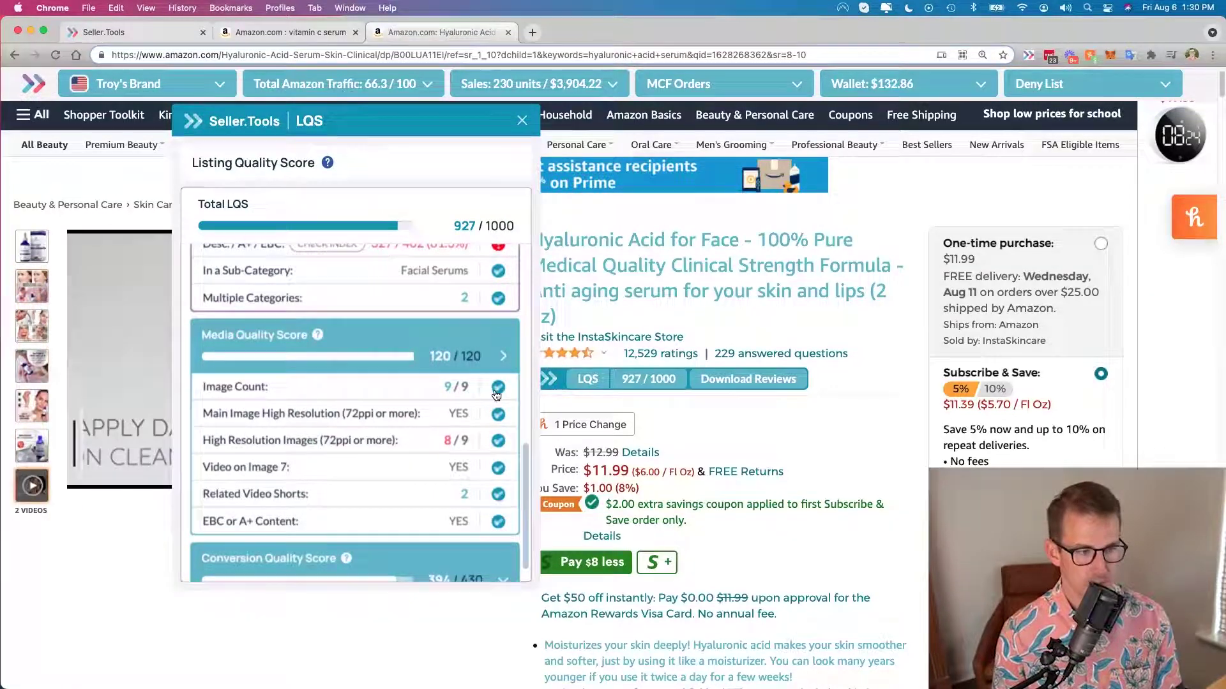
{"action": "mouse_move", "coordinate": [500, 389]}
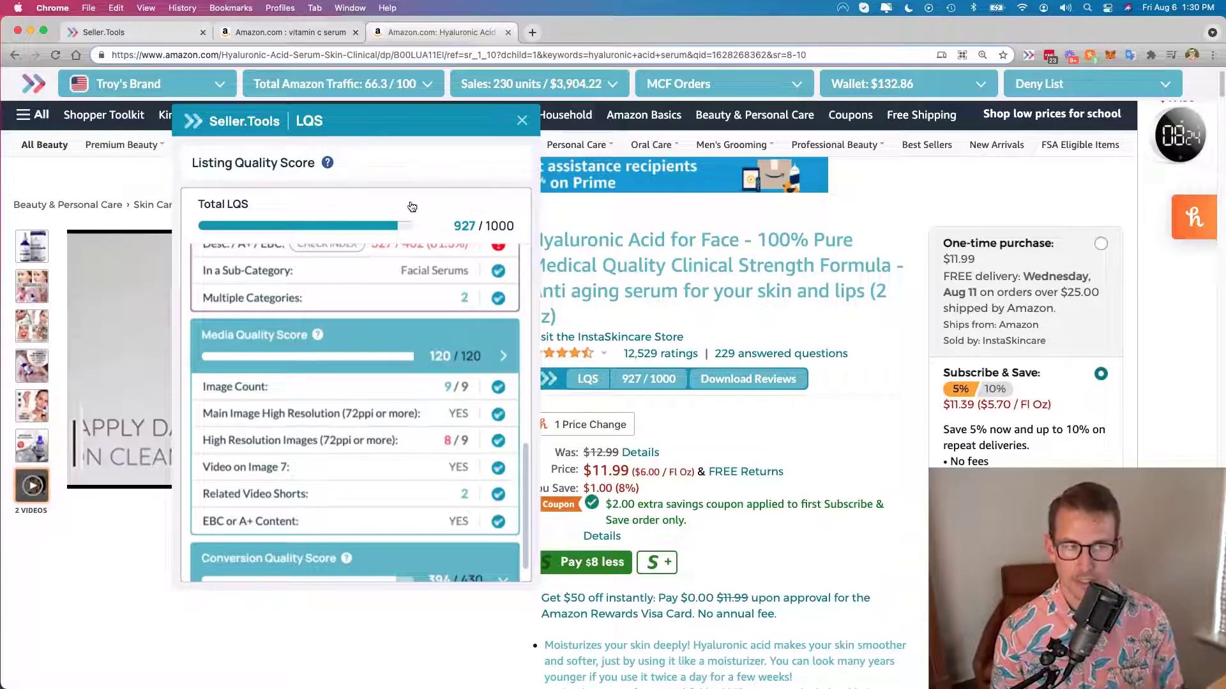
- Move the LQS window away from the product gallery and compare the Related Video Shorts criterion with the listing's Videos for this product section
{"action": "left_click", "coordinate": [686, 85]}
{"action": "scroll", "coordinate": [369, 281], "scroll_direction": "down", "scroll_amount": 10}
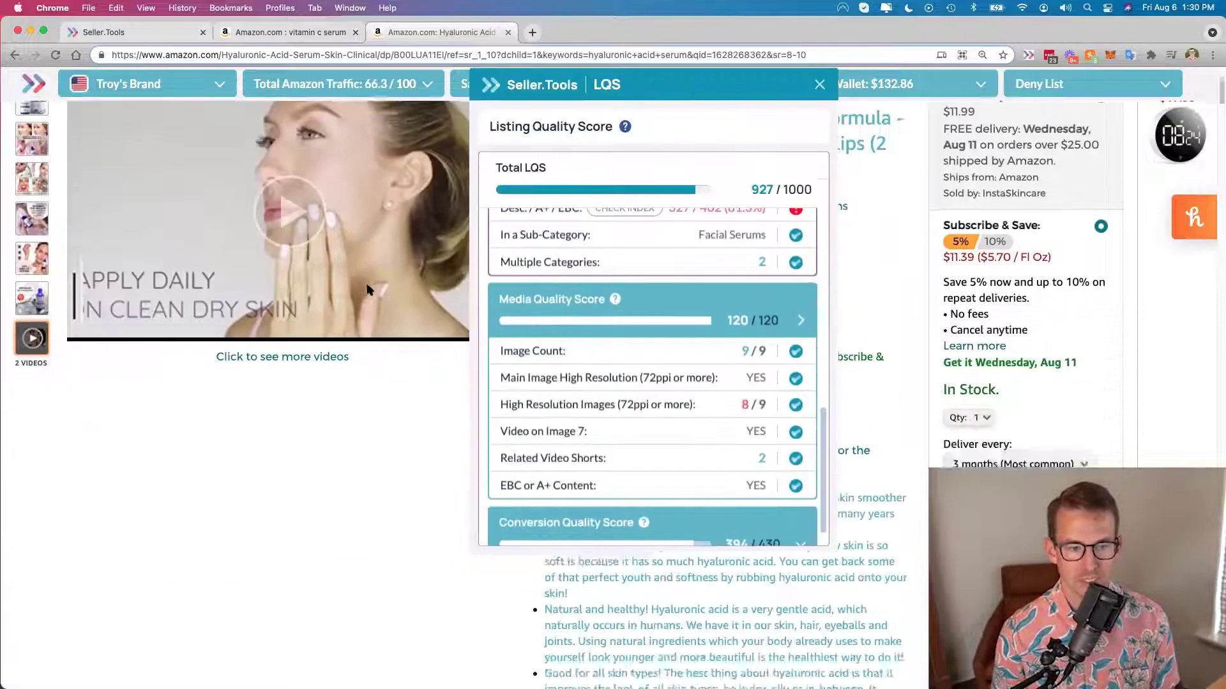
{"action": "scroll", "coordinate": [369, 289], "scroll_direction": "down", "scroll_amount": 12}
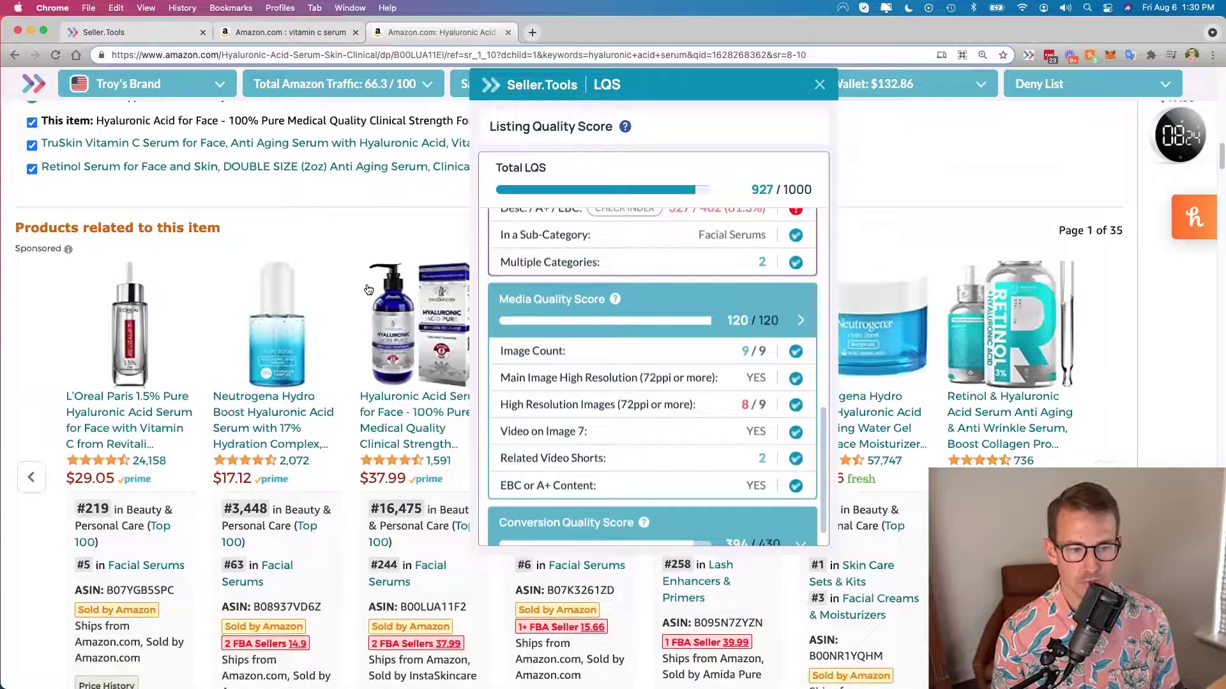
{"action": "scroll", "coordinate": [369, 289], "scroll_direction": "down", "scroll_amount": 10}
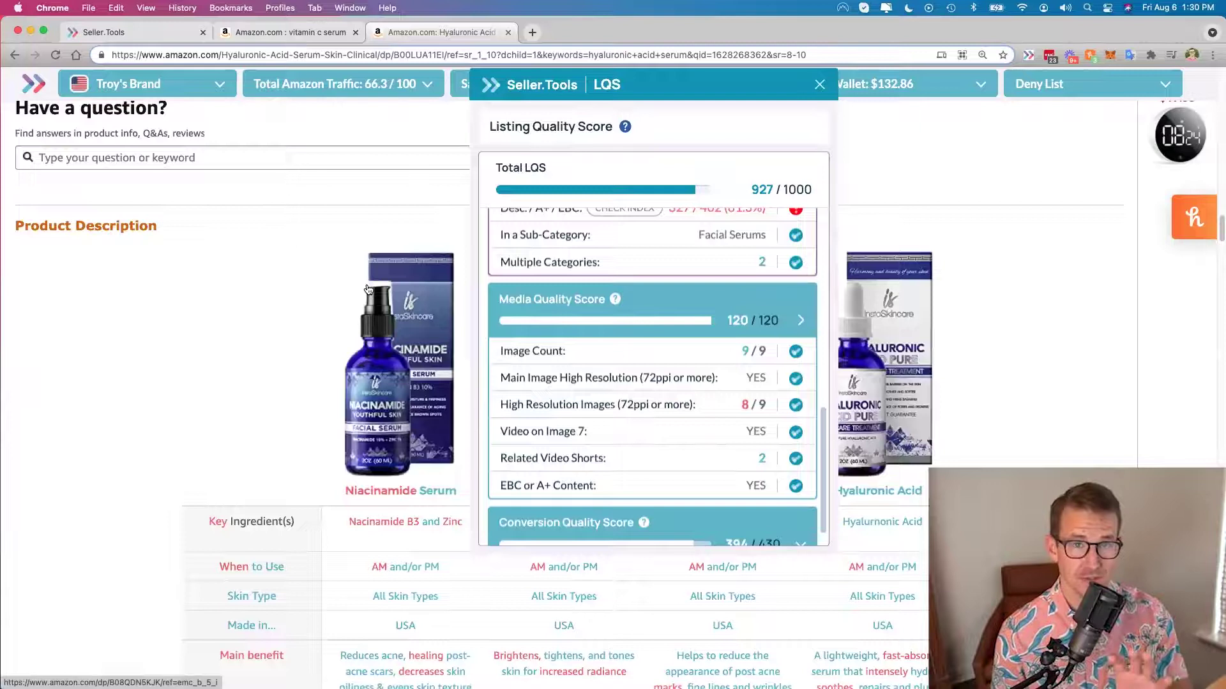
{"action": "scroll", "coordinate": [369, 287], "scroll_direction": "down", "scroll_amount": 8}
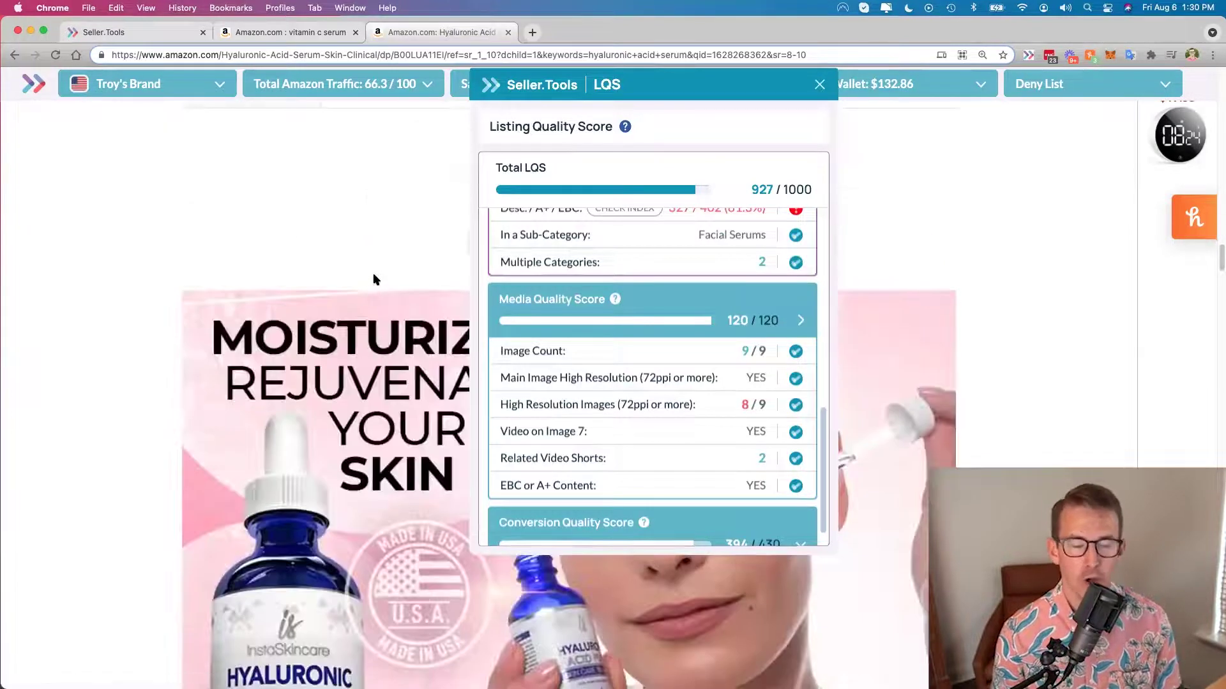
{"action": "scroll", "coordinate": [377, 278], "scroll_direction": "down", "scroll_amount": 15}
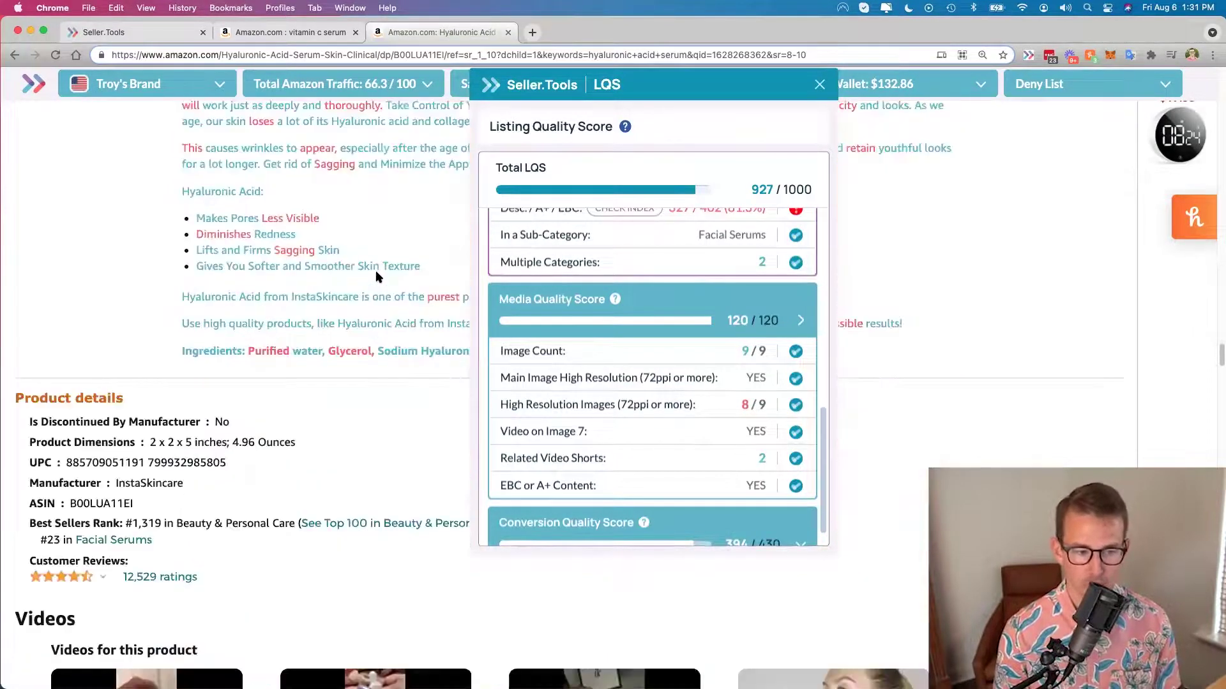
{"action": "scroll", "coordinate": [376, 276], "scroll_direction": "down", "scroll_amount": 2}
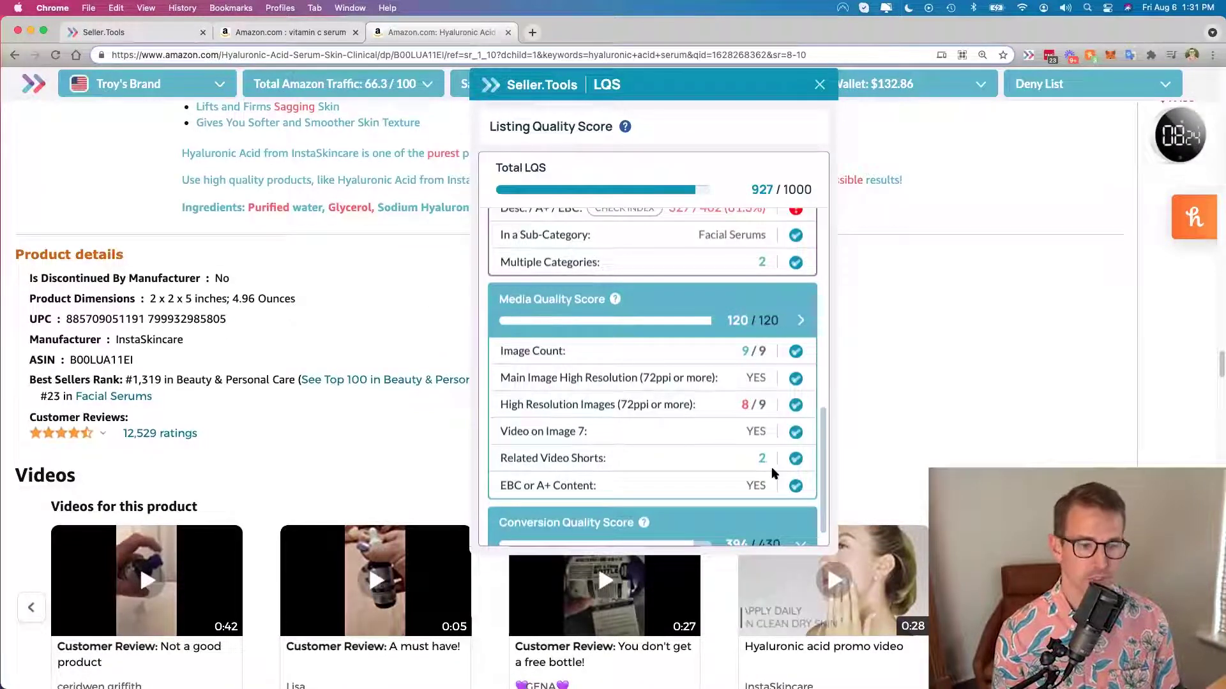
{"action": "mouse_move", "coordinate": [798, 468]}
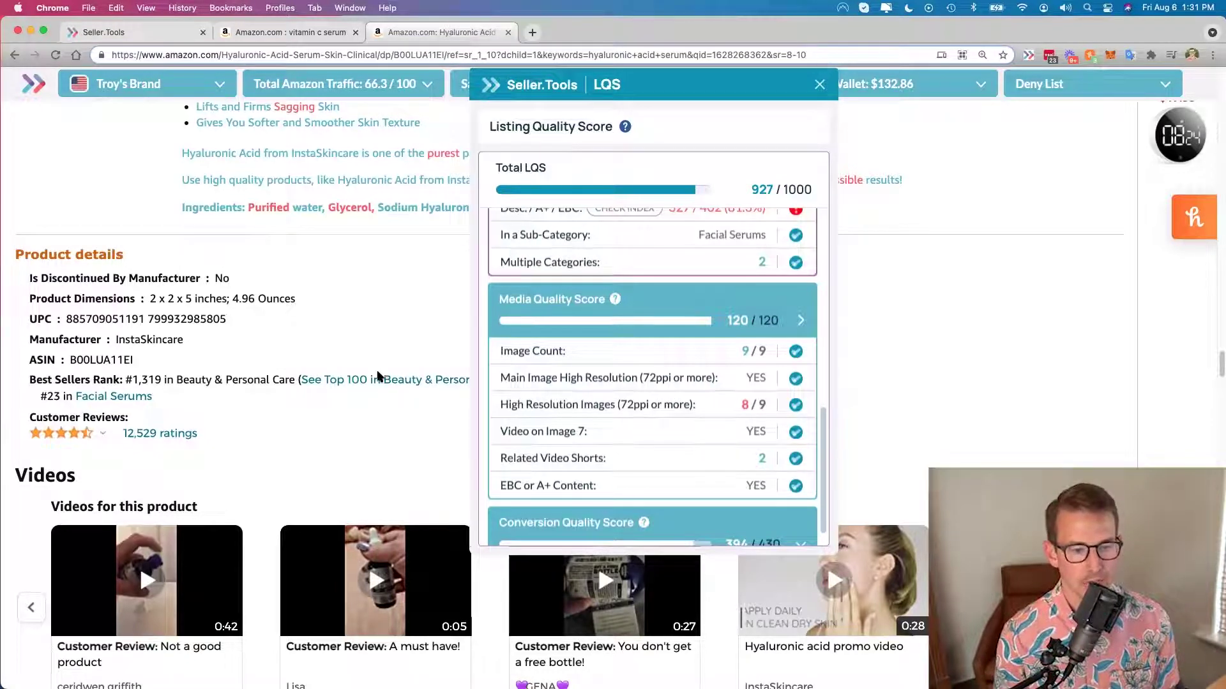
- Collapse the Media Quality Score and Keyword Quality Score sections in the LQS window
{"action": "scroll", "coordinate": [700, 333], "scroll_direction": "down", "scroll_amount": 1}
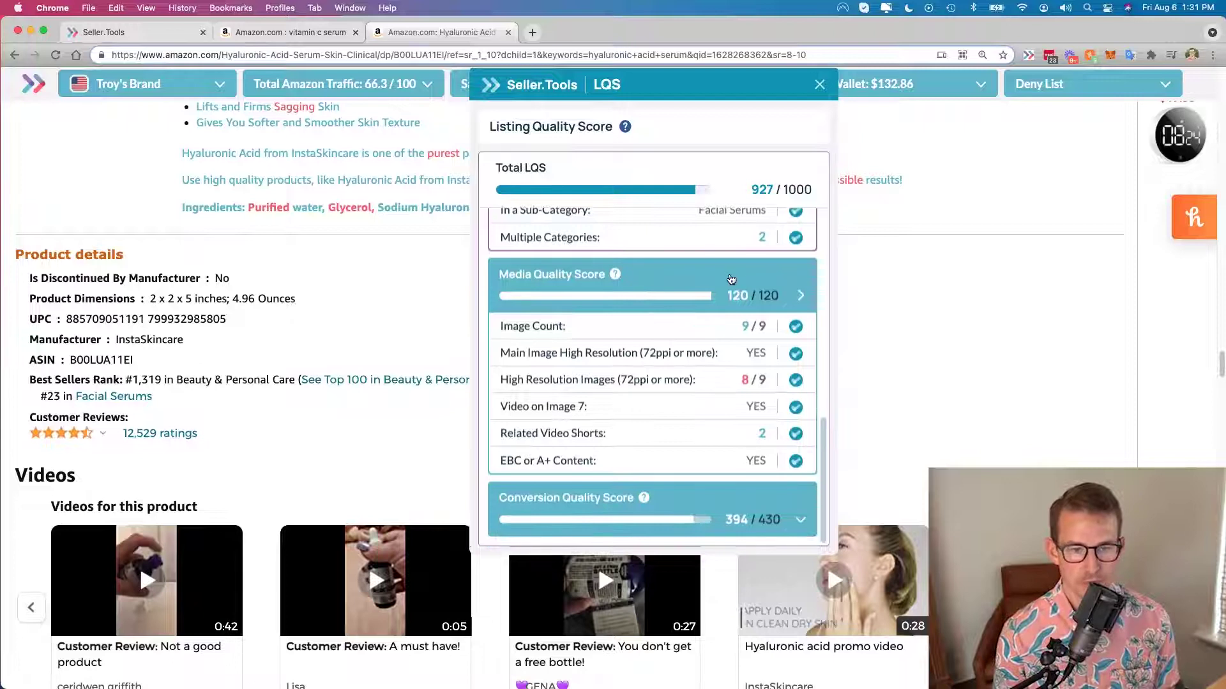
{"action": "left_click", "coordinate": [740, 281]}
{"action": "scroll", "coordinate": [738, 282], "scroll_direction": "up", "scroll_amount": 5}
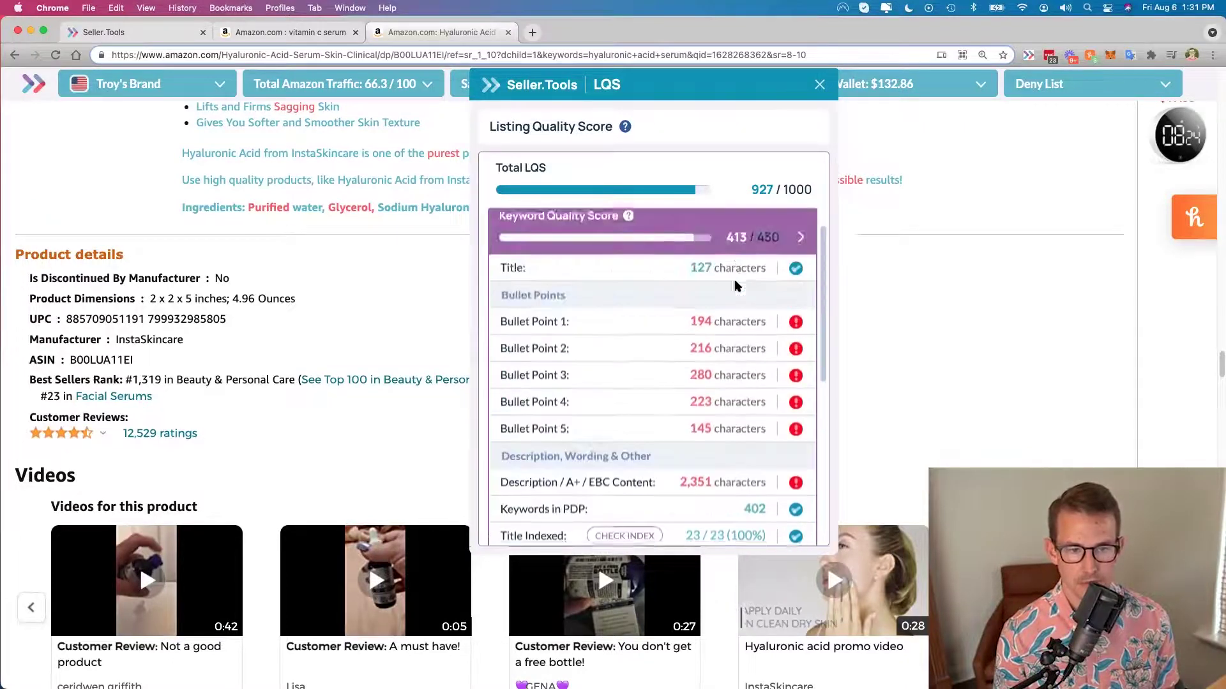
{"action": "left_click", "coordinate": [716, 276]}
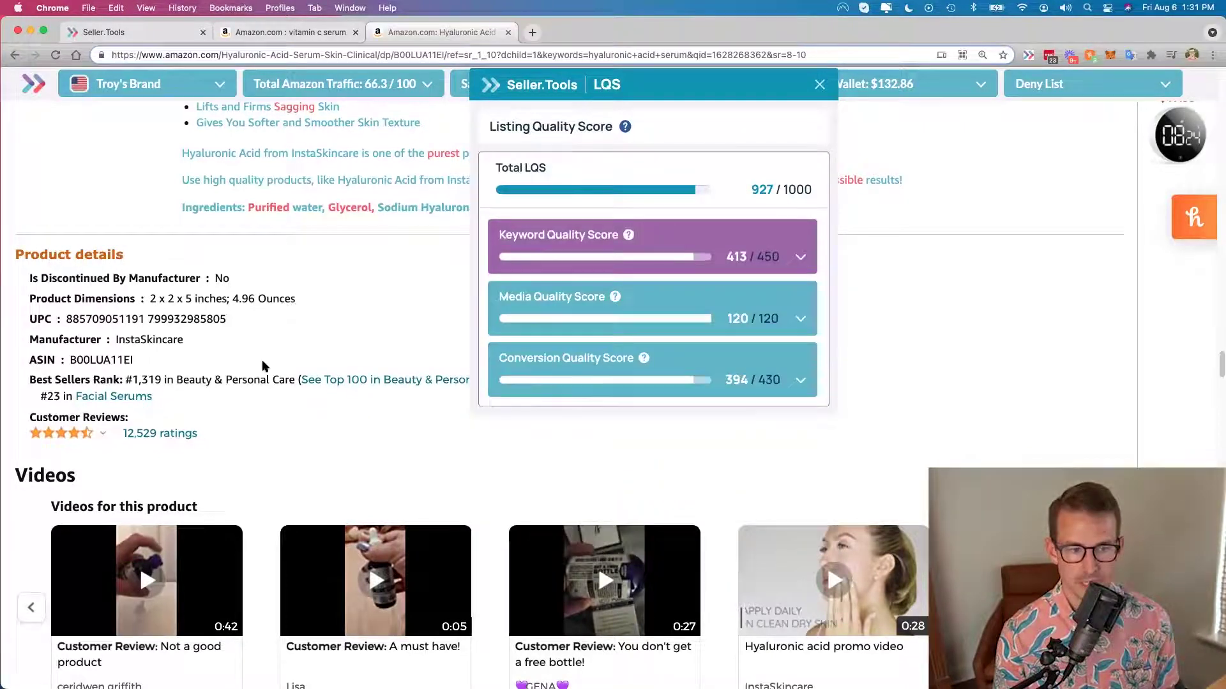
- Place the LQS window over the product gallery at the top of the listing and expand the Conversion Quality Score
{"action": "scroll", "coordinate": [291, 367], "scroll_direction": "up", "scroll_amount": 2}
{"action": "scroll", "coordinate": [288, 367], "scroll_direction": "down", "scroll_amount": 20}
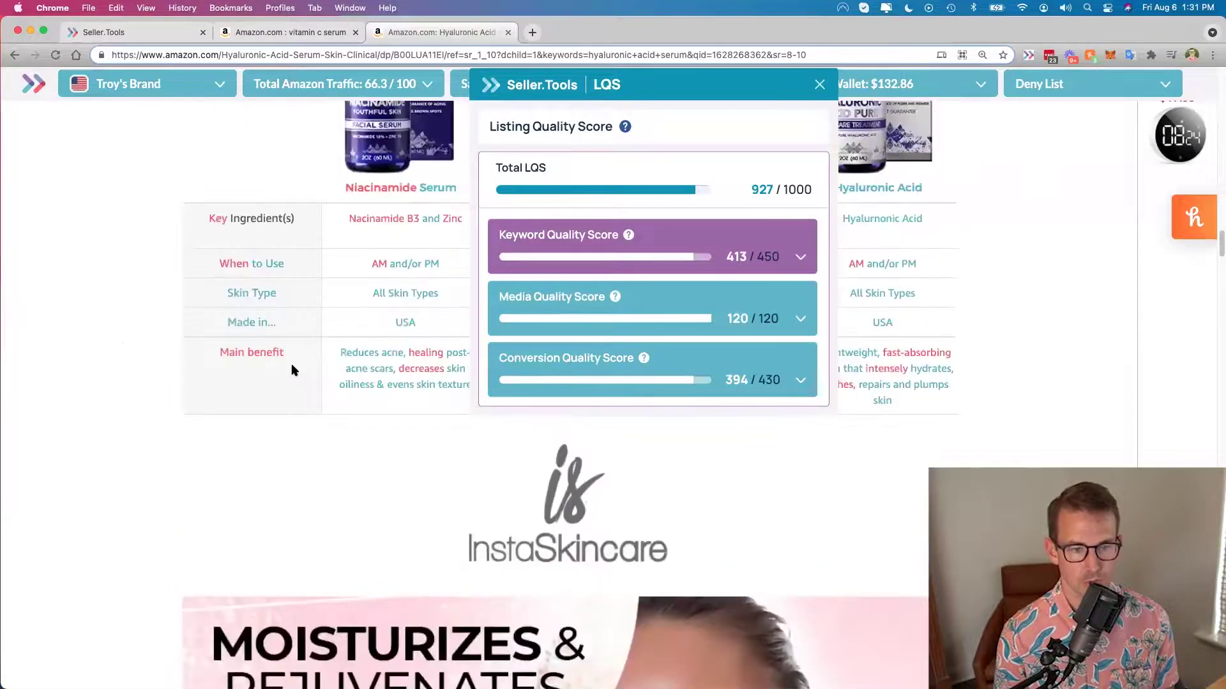
{"action": "scroll", "coordinate": [297, 369], "scroll_direction": "up", "scroll_amount": 20}
{"action": "left_click_drag", "start_coordinate": [712, 83], "coordinate": [381, 231]}
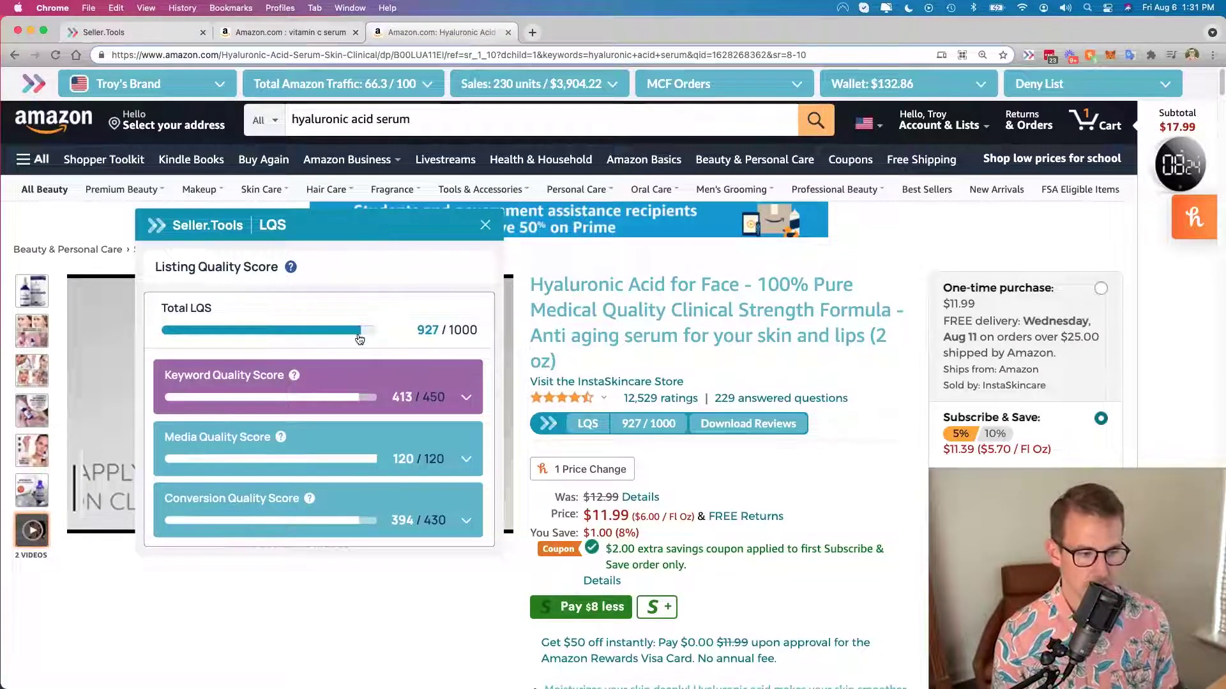
{"action": "left_click", "coordinate": [352, 501]}
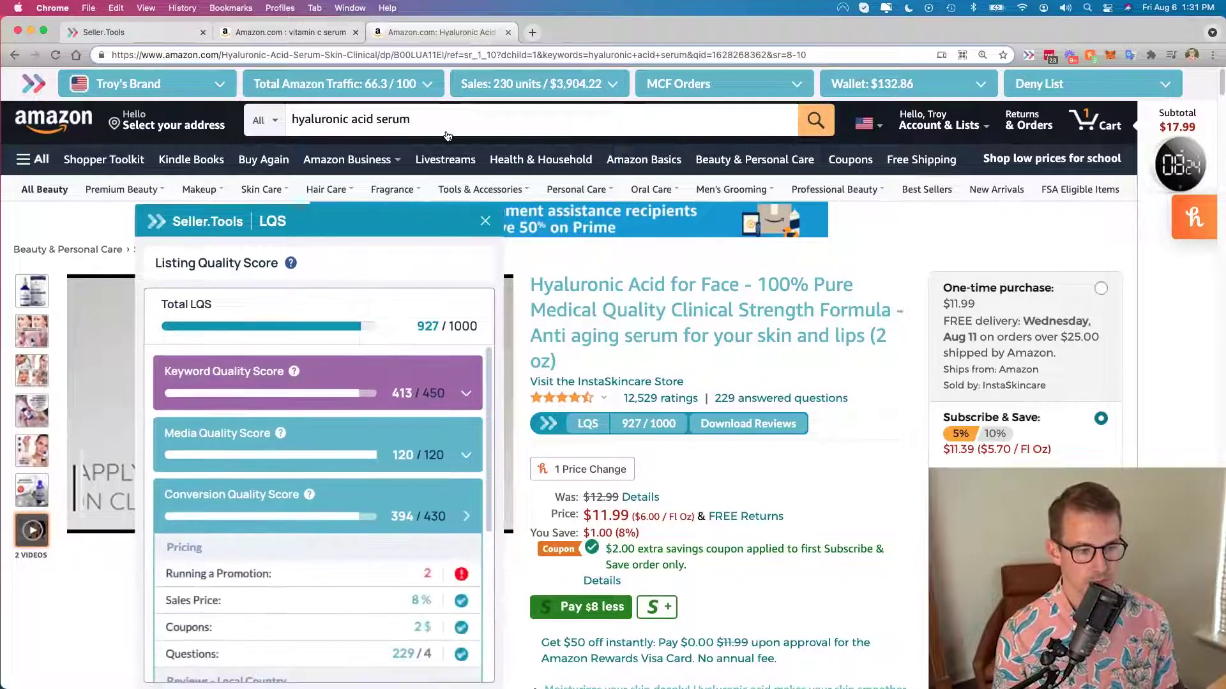
{"action": "left_click_drag", "start_coordinate": [434, 211], "coordinate": [457, 99]}
- Check the Pricing, Questions and Reviews - Local Country criteria of the Conversion Quality Score, including their recommended values
{"action": "scroll", "coordinate": [391, 322], "scroll_direction": "down", "scroll_amount": 1}
{"action": "scroll", "coordinate": [391, 322], "scroll_direction": "down", "scroll_amount": 3}
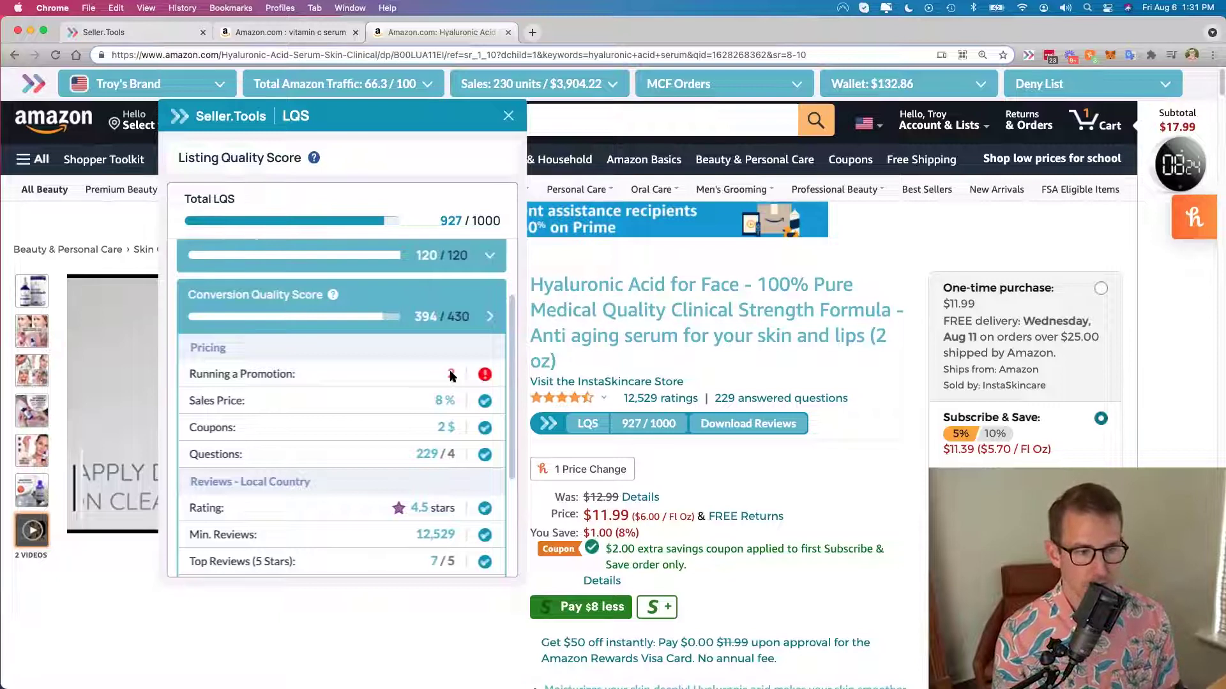
{"action": "mouse_move", "coordinate": [484, 379]}
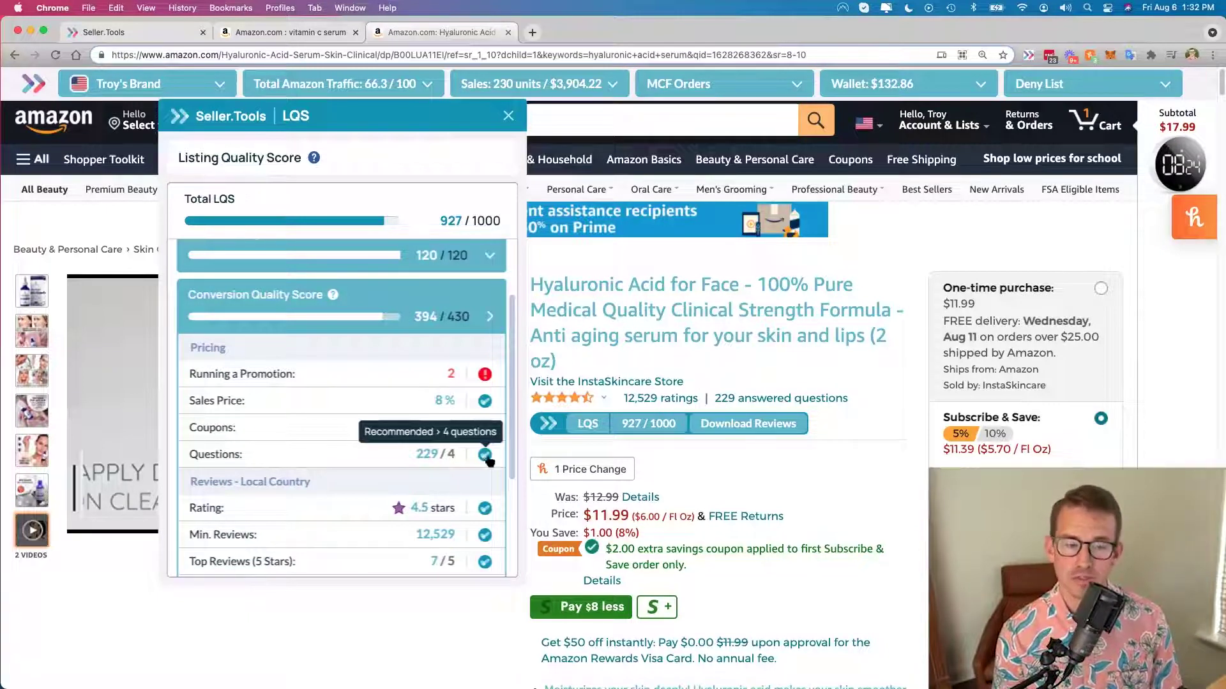
{"action": "scroll", "coordinate": [484, 457], "scroll_direction": "down", "scroll_amount": 5}
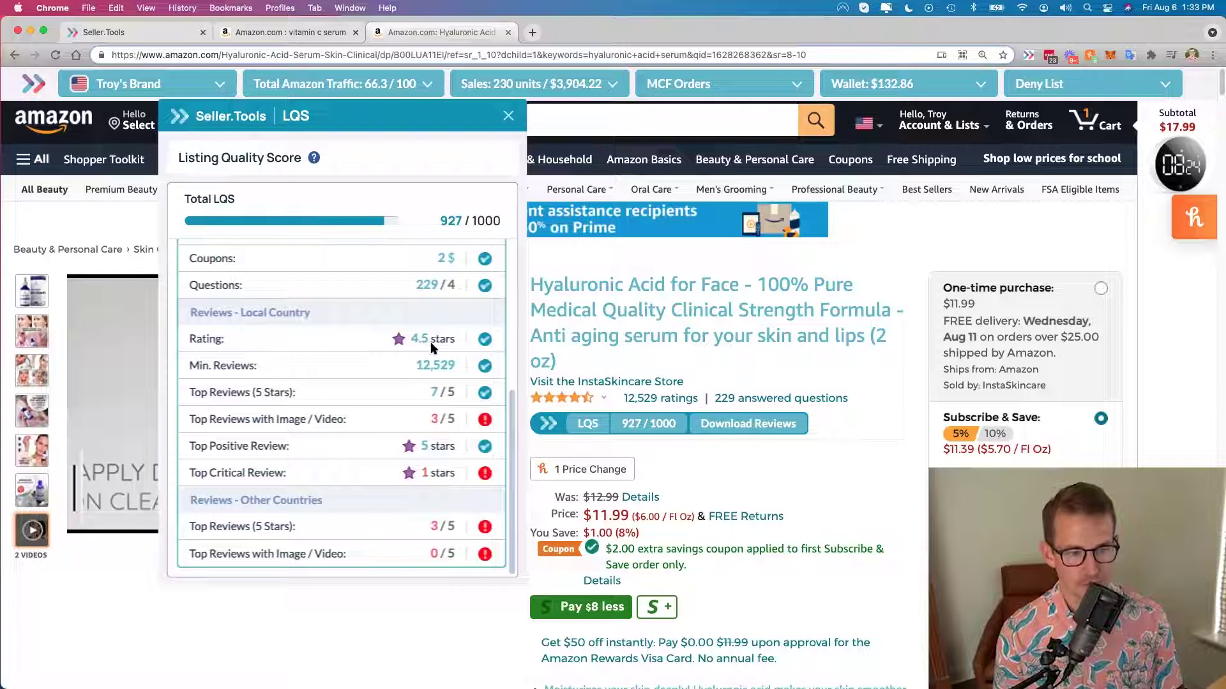
{"action": "mouse_move", "coordinate": [487, 345]}
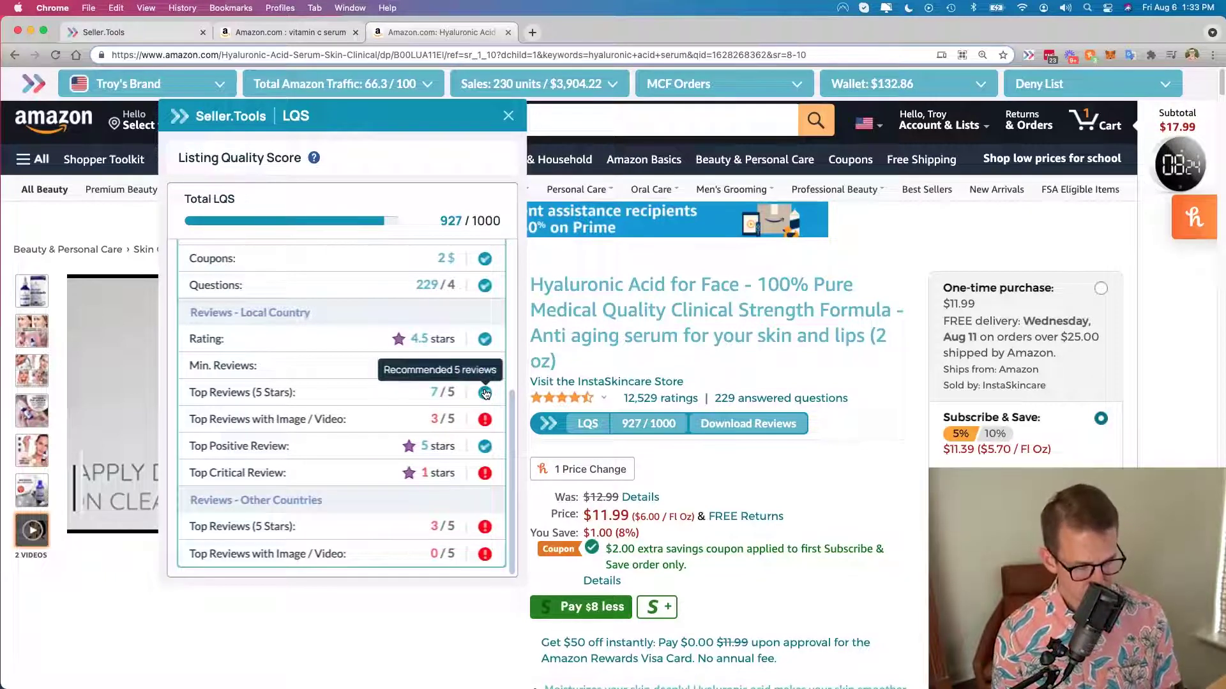
- Move the LQS window clear of the review column and find the listing's Top reviews from the United States
{"action": "left_click_drag", "start_coordinate": [207, 160], "coordinate": [851, 194]}
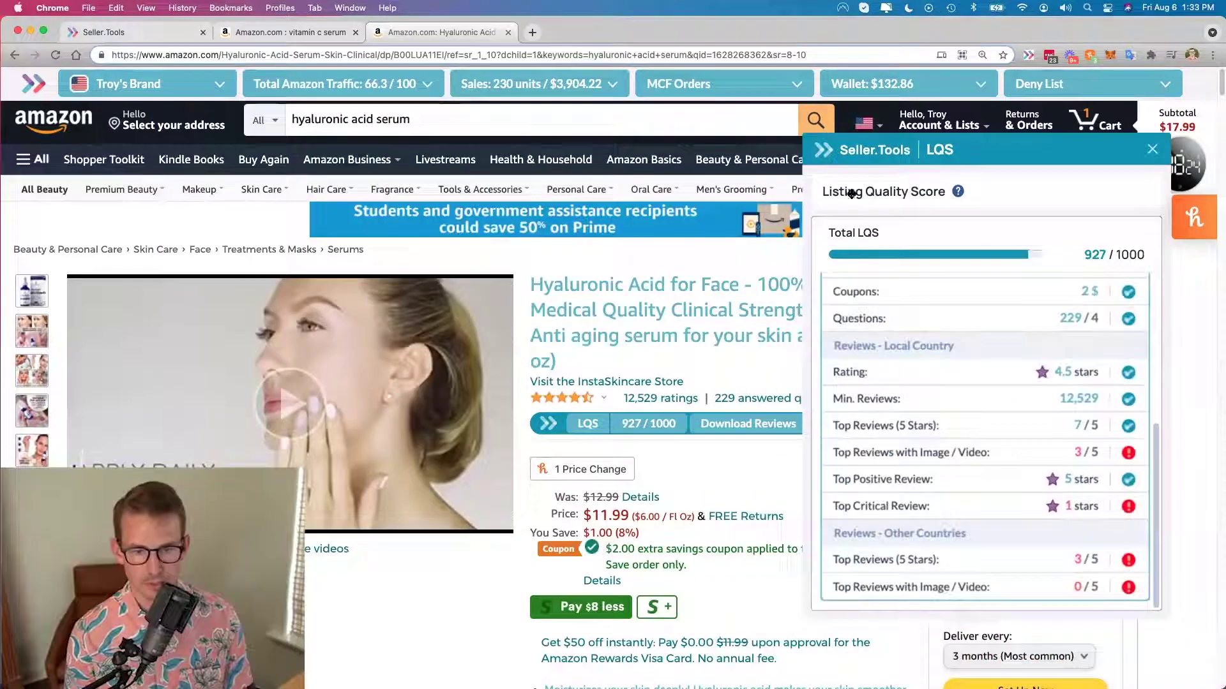
{"action": "scroll", "coordinate": [678, 344], "scroll_direction": "down", "scroll_amount": 20}
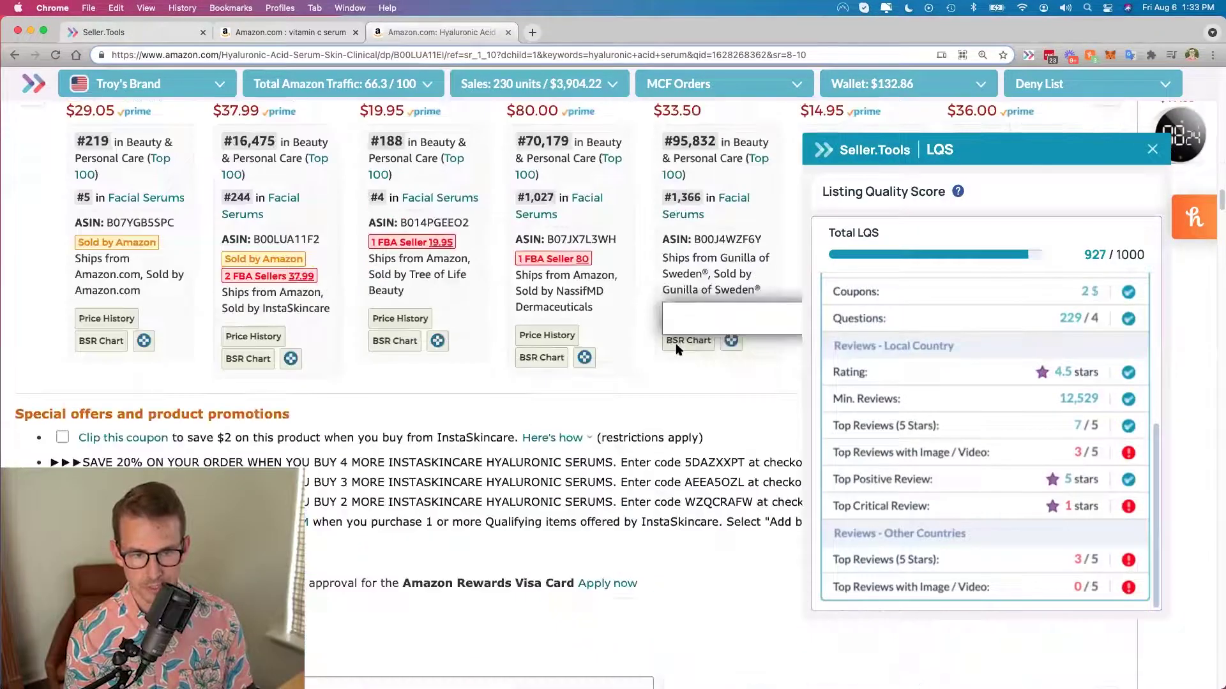
{"action": "scroll", "coordinate": [678, 350], "scroll_direction": "down", "scroll_amount": 20}
{"action": "scroll", "coordinate": [678, 351], "scroll_direction": "down", "scroll_amount": 15}
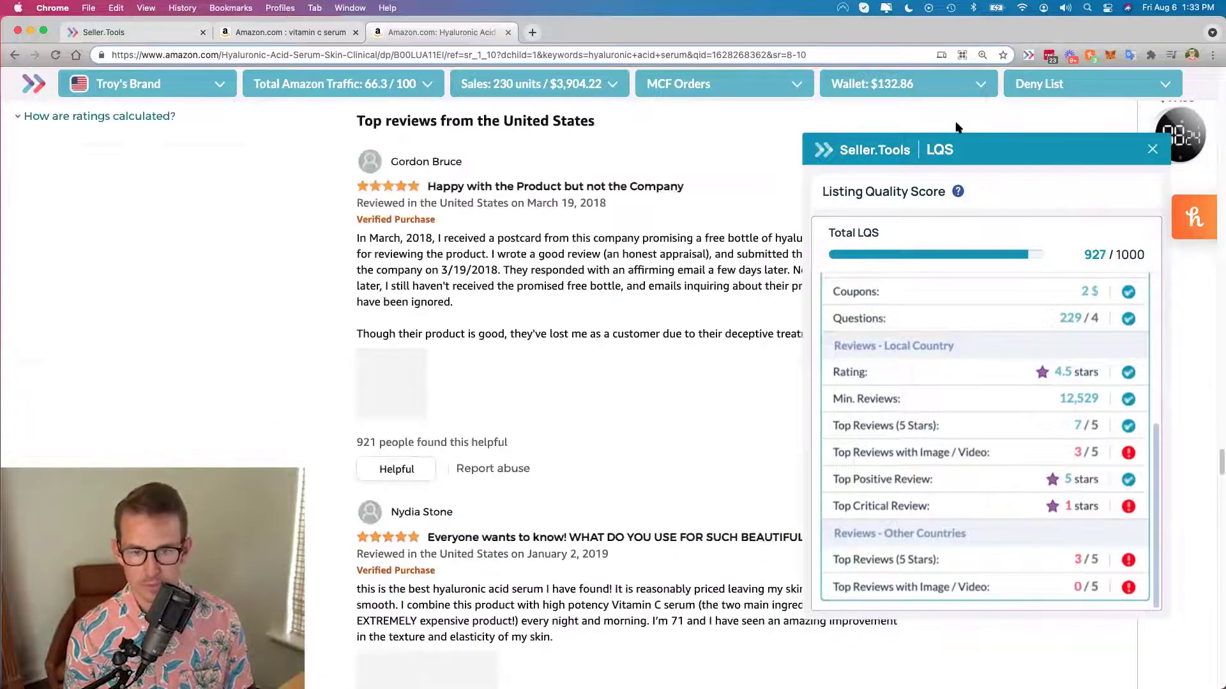
{"action": "scroll", "coordinate": [956, 126], "scroll_direction": "up", "scroll_amount": 3}
{"action": "left_click_drag", "start_coordinate": [948, 156], "coordinate": [966, 140]}
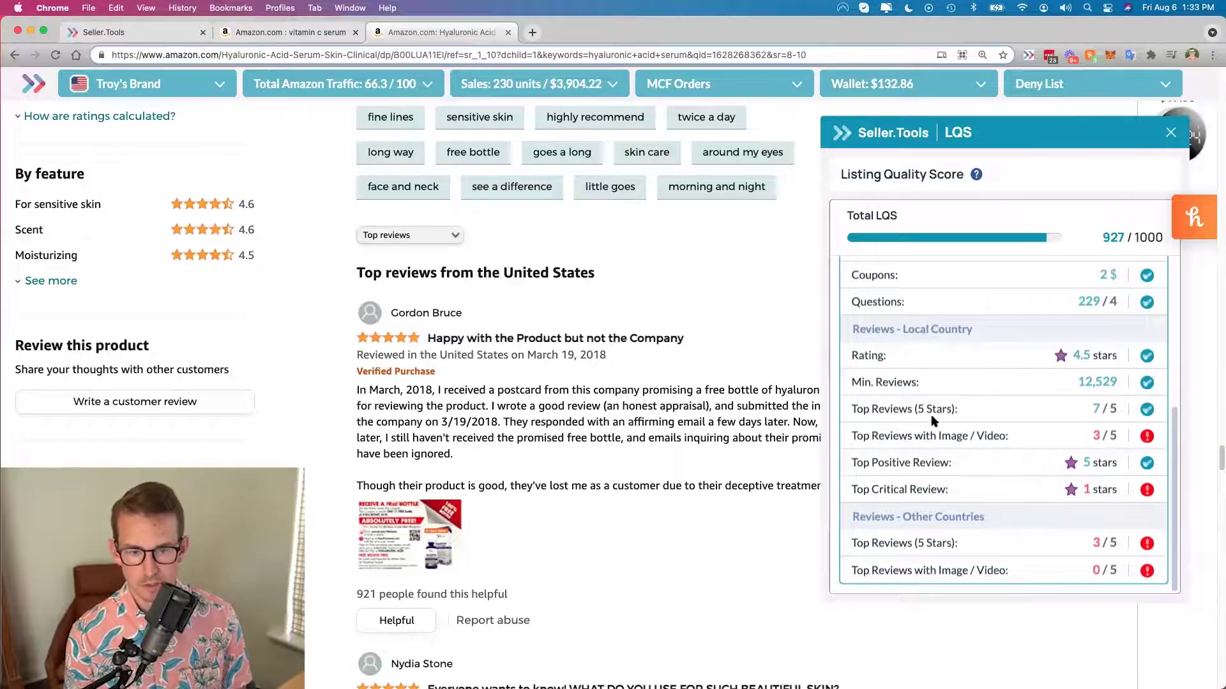
- Compare the top United States reviews and their images with the Top Reviews (5 Stars) and Top Reviews with Image / Video criteria
{"action": "scroll", "coordinate": [732, 316], "scroll_direction": "down", "scroll_amount": 2}
{"action": "scroll", "coordinate": [732, 317], "scroll_direction": "down", "scroll_amount": 5}
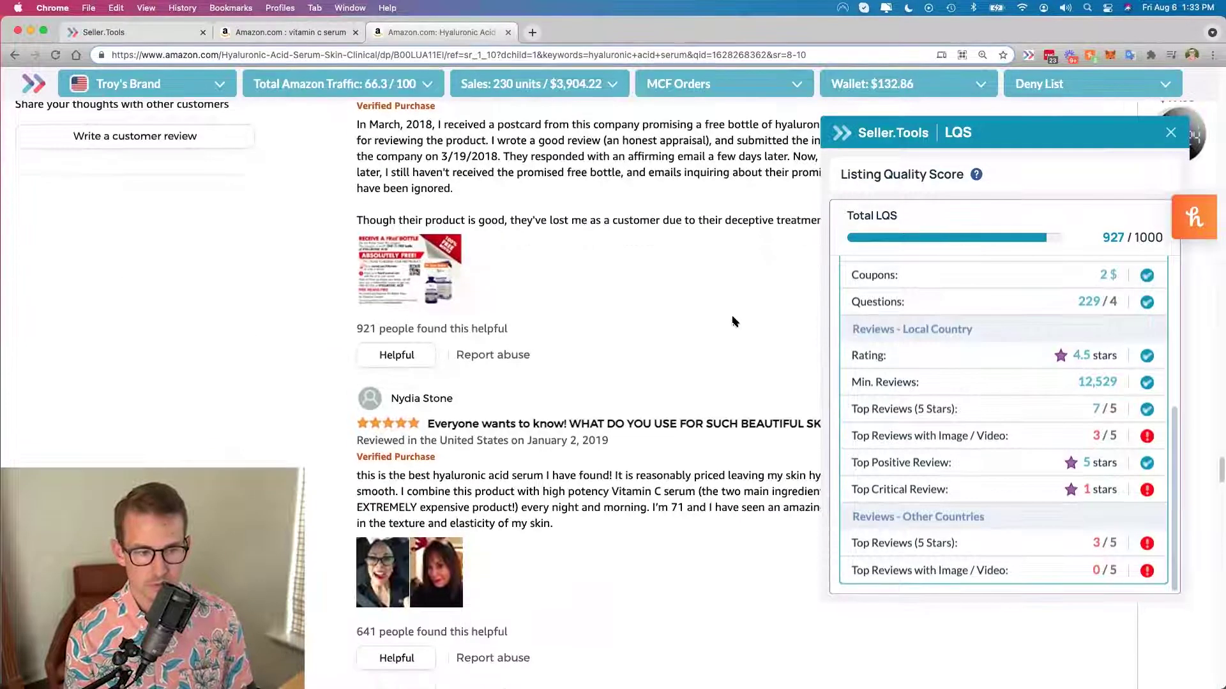
{"action": "scroll", "coordinate": [733, 321], "scroll_direction": "down", "scroll_amount": 2}
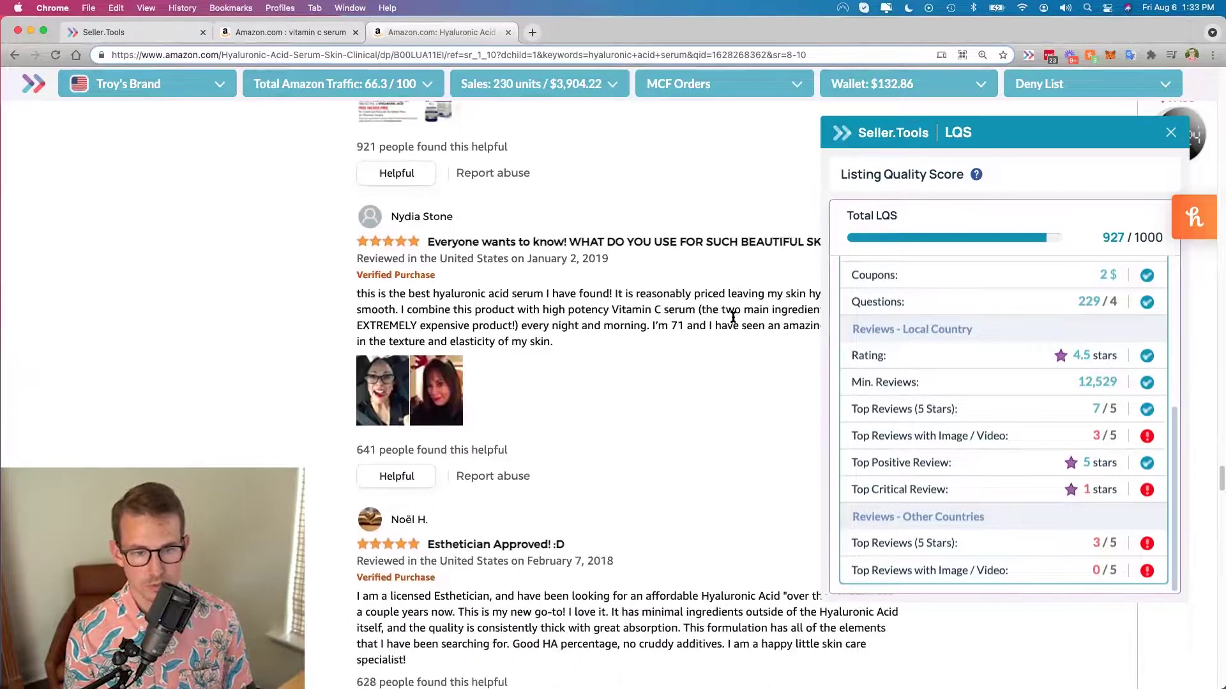
{"action": "scroll", "coordinate": [733, 317], "scroll_direction": "up", "scroll_amount": 4}
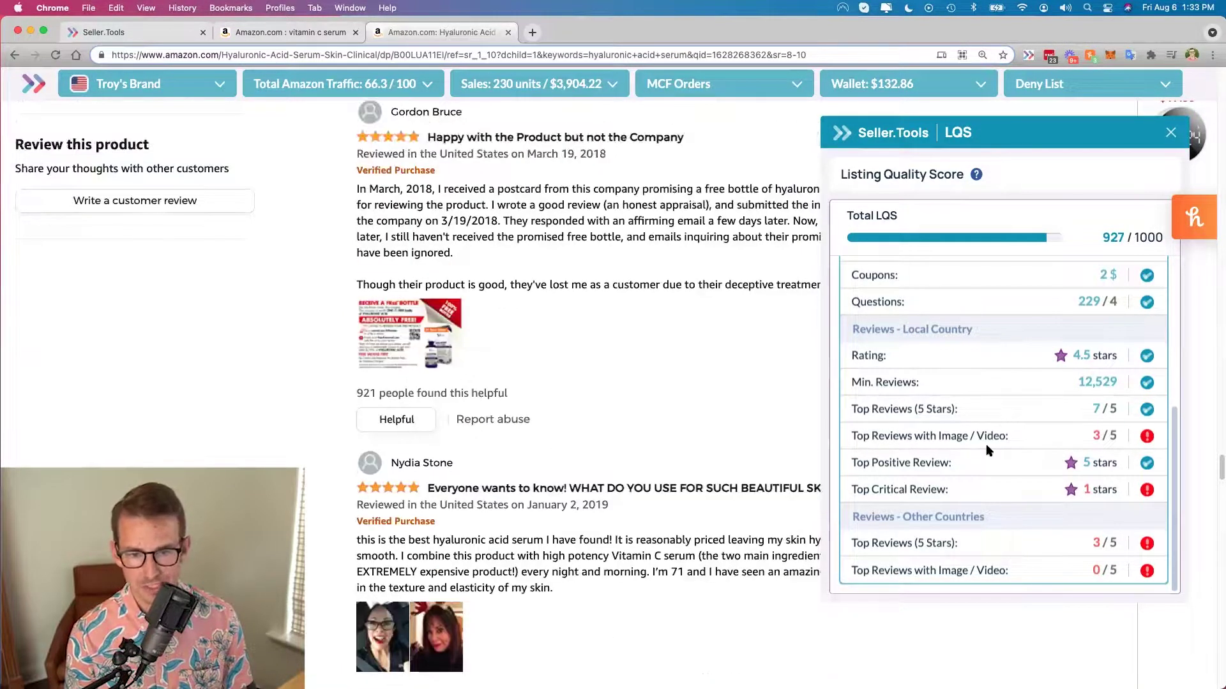
{"action": "mouse_move", "coordinate": [1145, 441]}
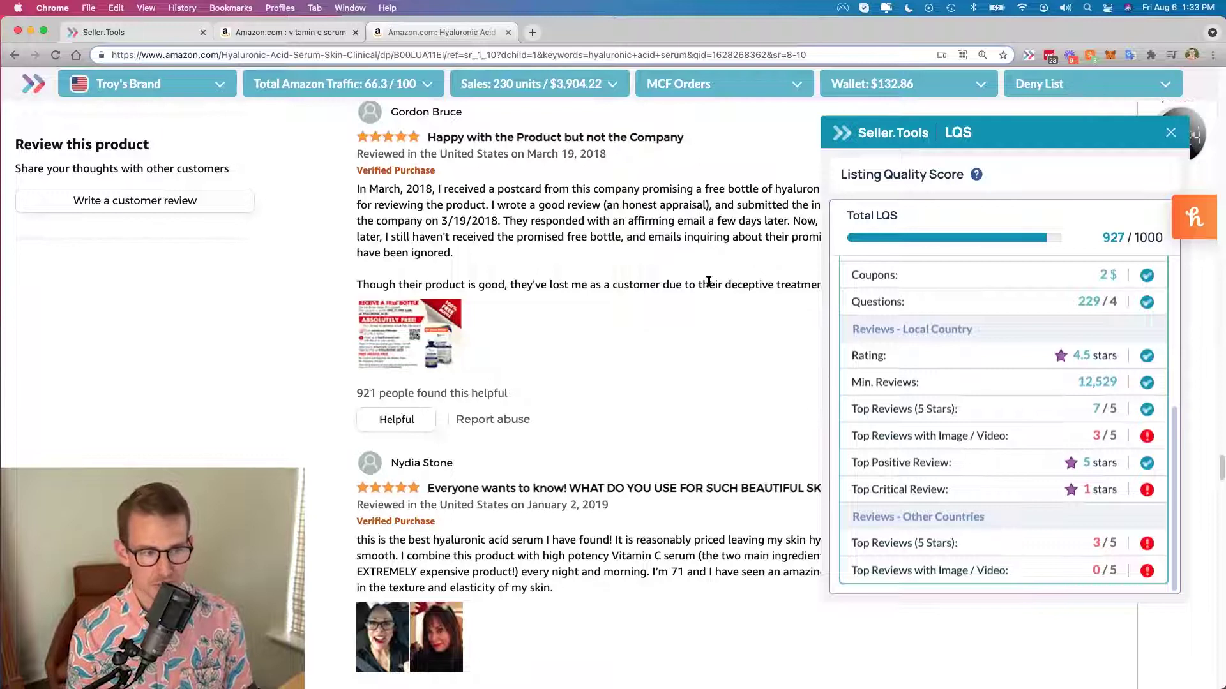
{"action": "scroll", "coordinate": [709, 281], "scroll_direction": "down", "scroll_amount": 2}
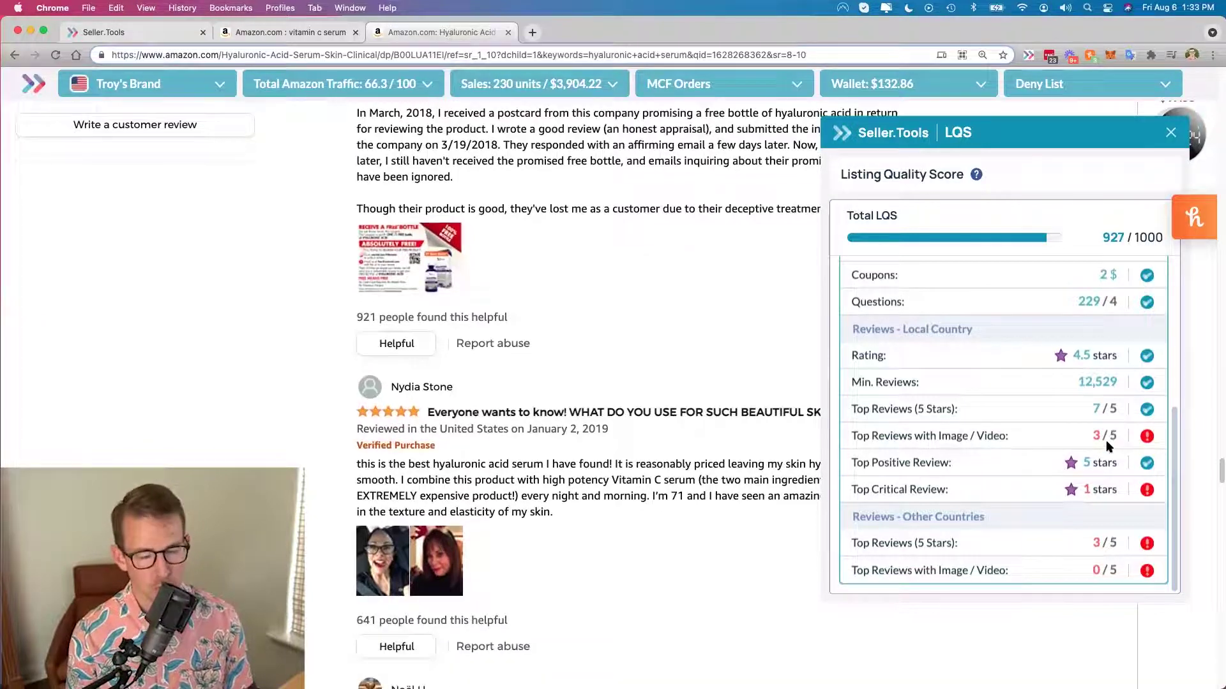
{"action": "scroll", "coordinate": [1066, 400], "scroll_direction": "down", "scroll_amount": 1}
{"action": "scroll", "coordinate": [1066, 400], "scroll_direction": "down", "scroll_amount": 1}
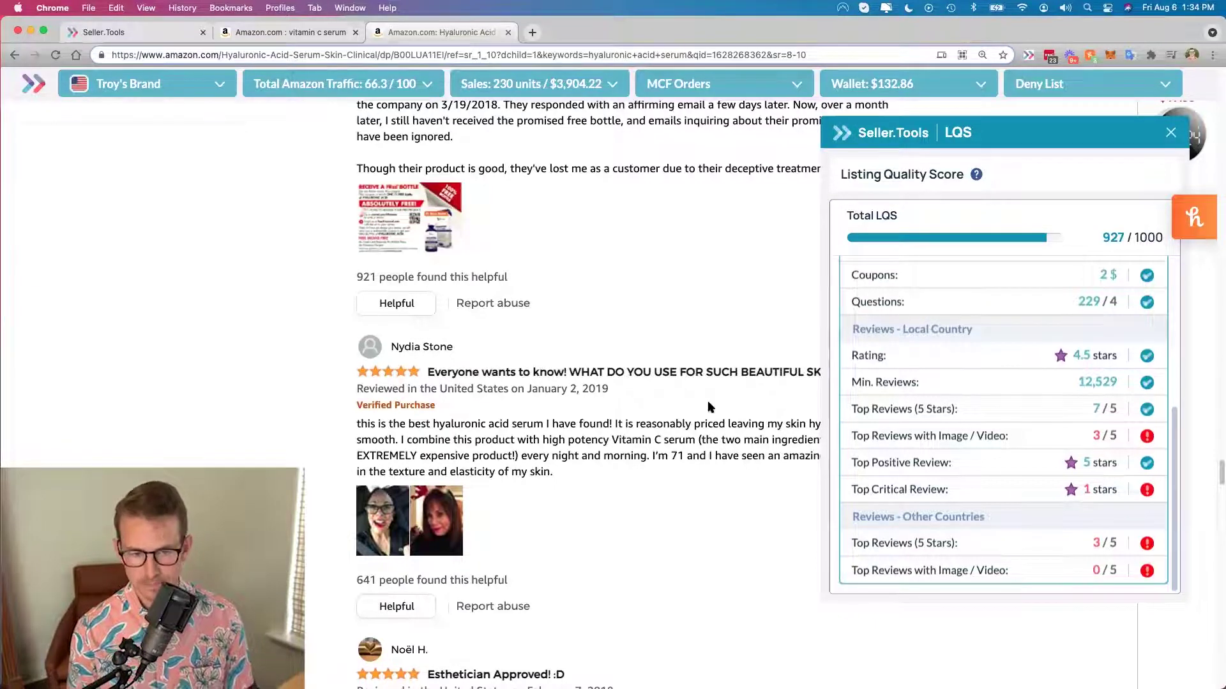
{"action": "scroll", "coordinate": [709, 406], "scroll_direction": "down", "scroll_amount": 4}
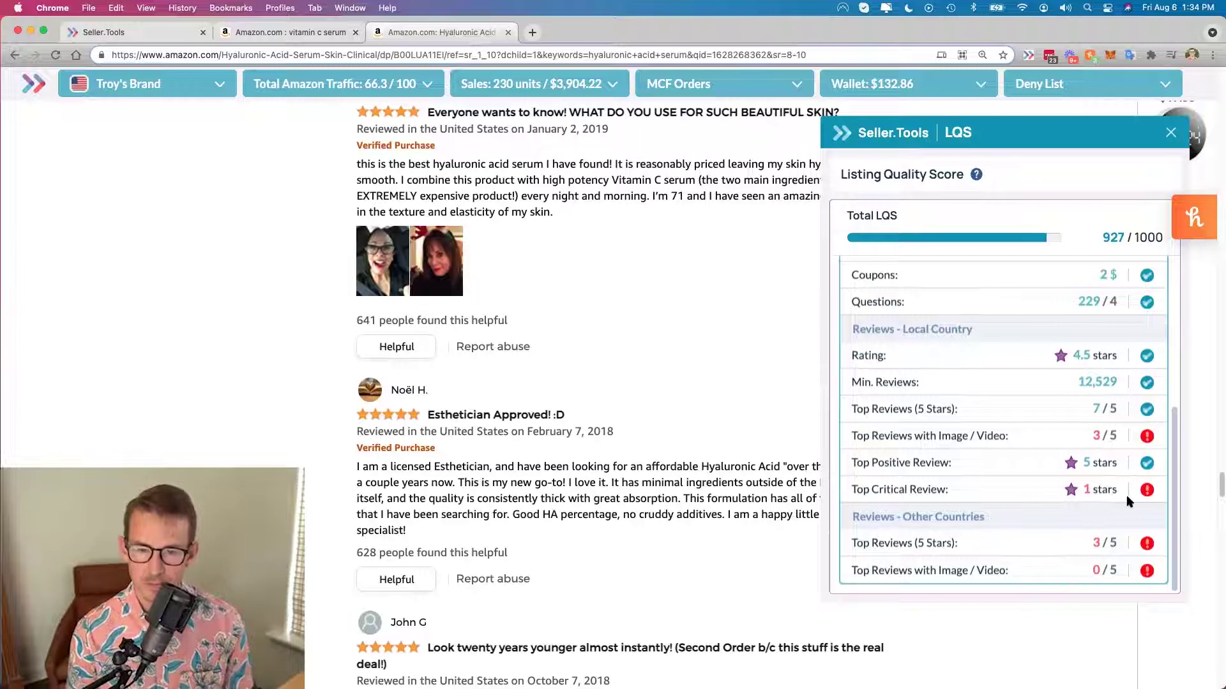
- Check the recommendations for Top Critical Review and for both Reviews - Other Countries criteria
{"action": "mouse_move", "coordinate": [1148, 500]}
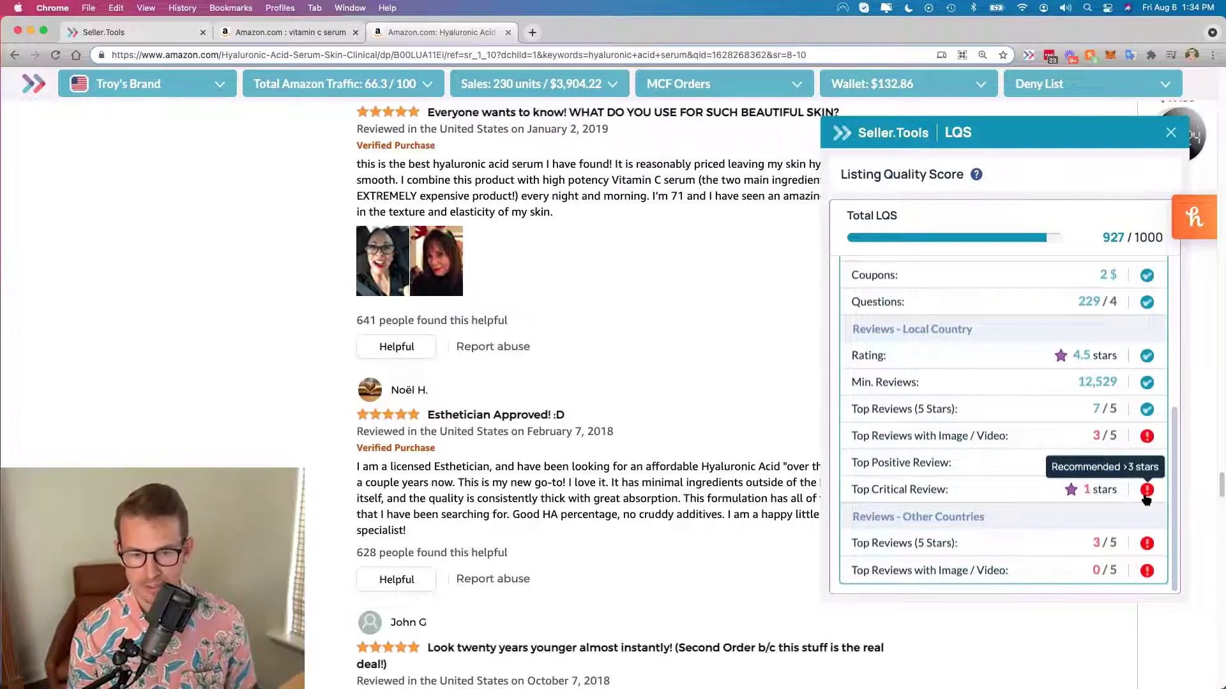
{"action": "mouse_move", "coordinate": [1153, 543]}
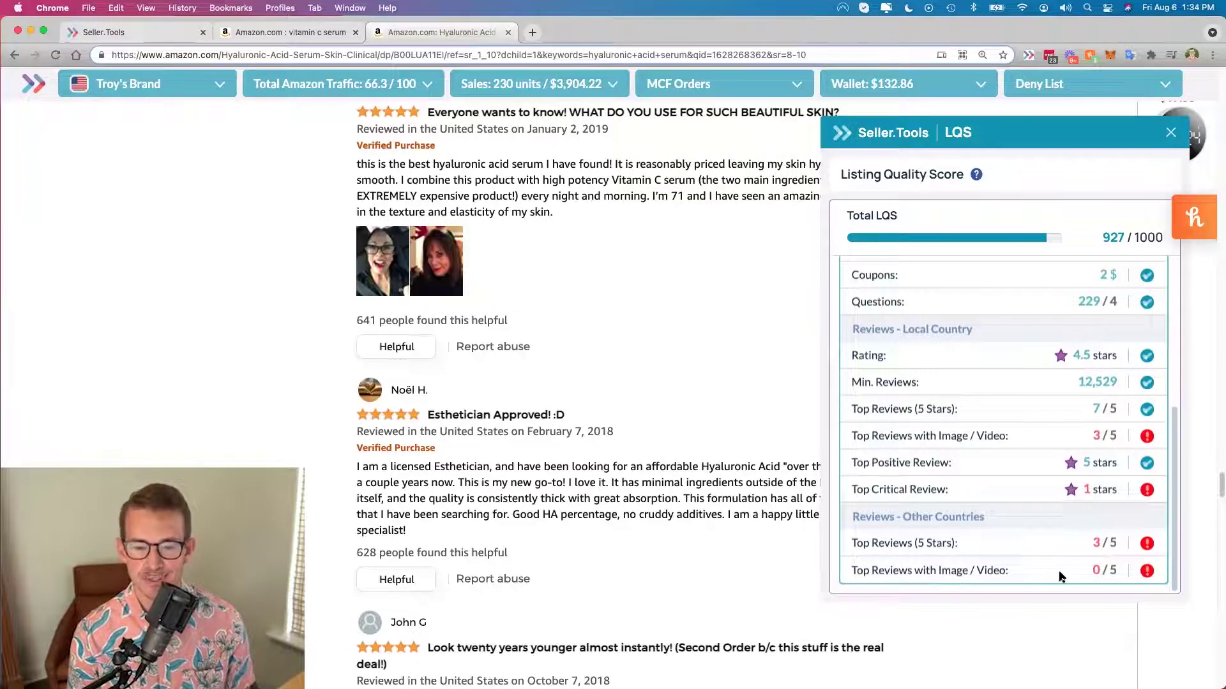
{"action": "mouse_move", "coordinate": [1147, 574]}
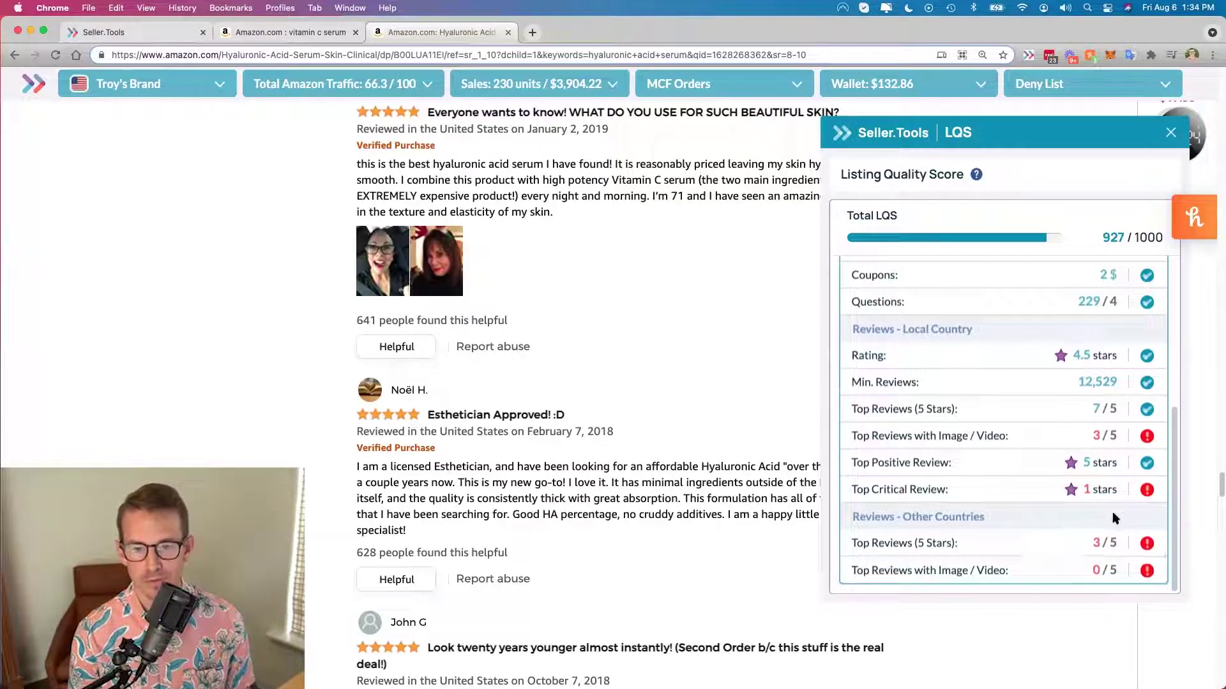
- Collapse the Conversion Quality Score section in the LQS window
{"action": "scroll", "coordinate": [1034, 389], "scroll_direction": "up", "scroll_amount": 3}
{"action": "scroll", "coordinate": [1033, 385], "scroll_direction": "up", "scroll_amount": 2}
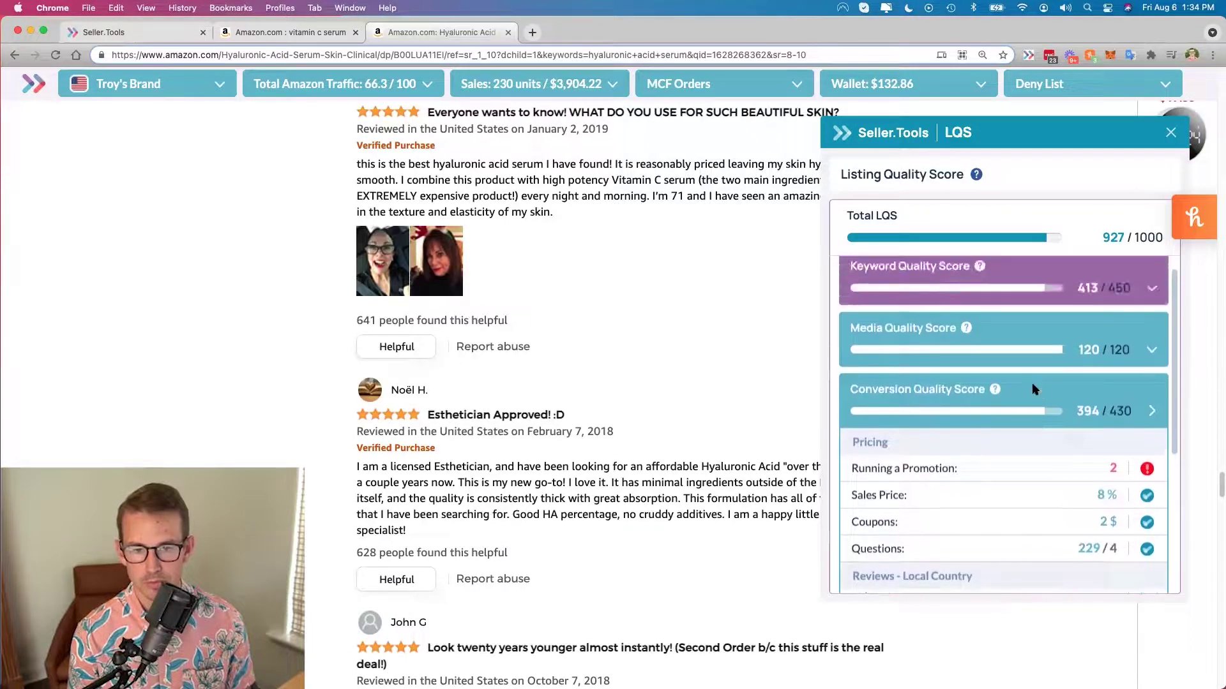
{"action": "left_click", "coordinate": [1047, 383]}
- Return to the top of the listing and move the LQS window below Amazon's navigation bar
{"action": "scroll", "coordinate": [536, 262], "scroll_direction": "up", "scroll_amount": 1}
{"action": "scroll", "coordinate": [537, 259], "scroll_direction": "up", "scroll_amount": 15}
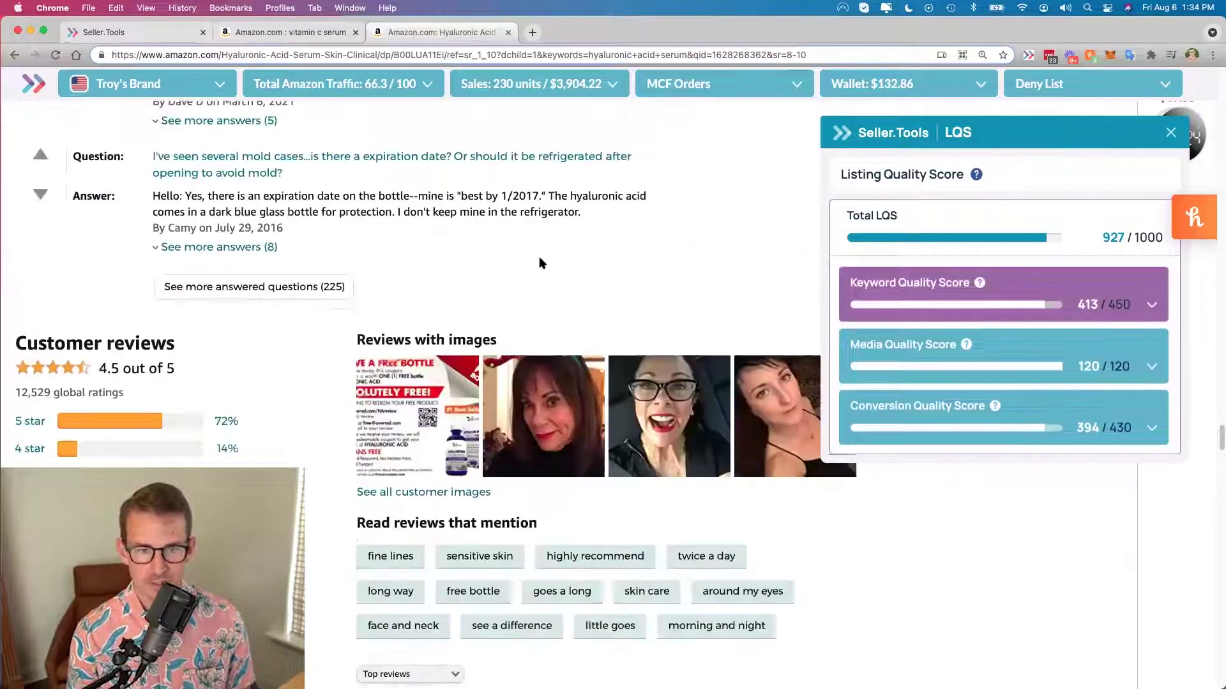
{"action": "scroll", "coordinate": [544, 259], "scroll_direction": "up", "scroll_amount": 15}
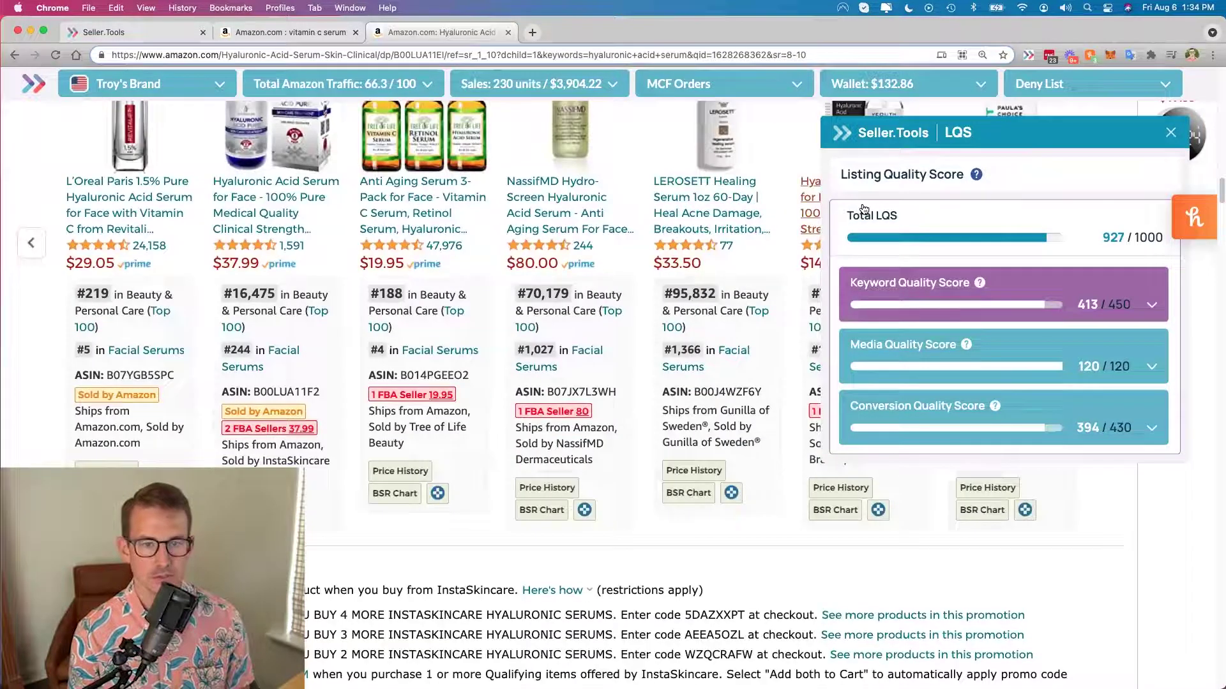
{"action": "scroll", "coordinate": [726, 232], "scroll_direction": "up", "scroll_amount": 10}
{"action": "scroll", "coordinate": [726, 232], "scroll_direction": "up", "scroll_amount": 8}
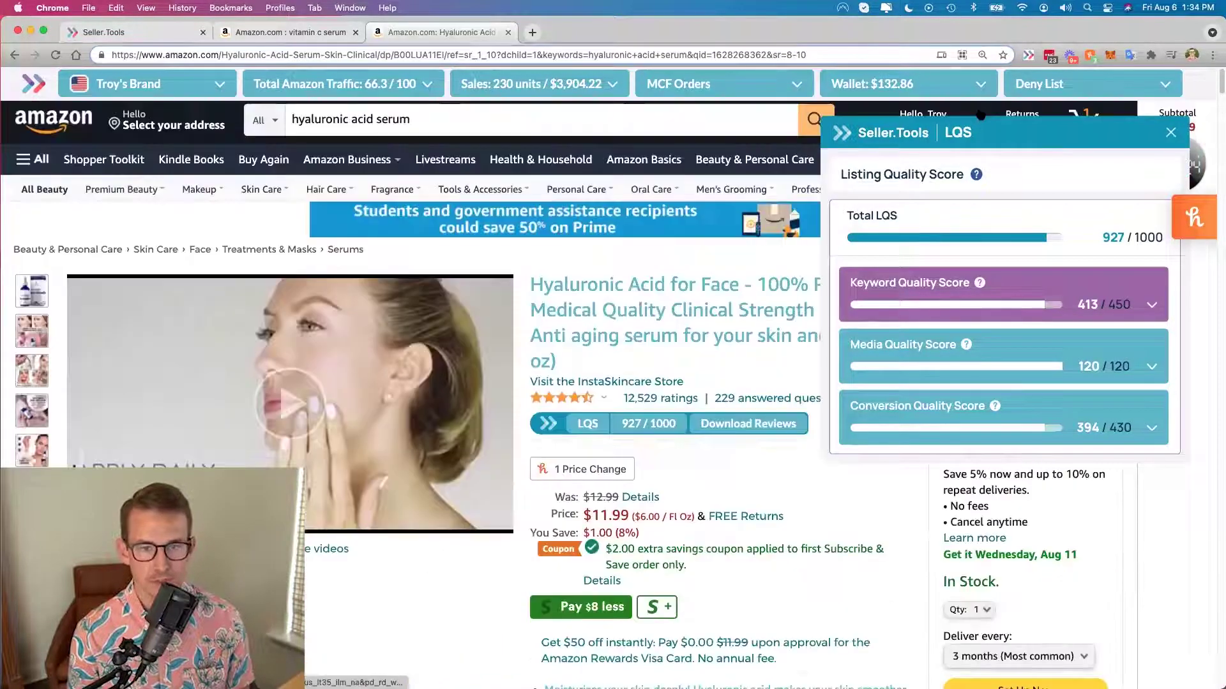
{"action": "mouse_move", "coordinate": [887, 193]}
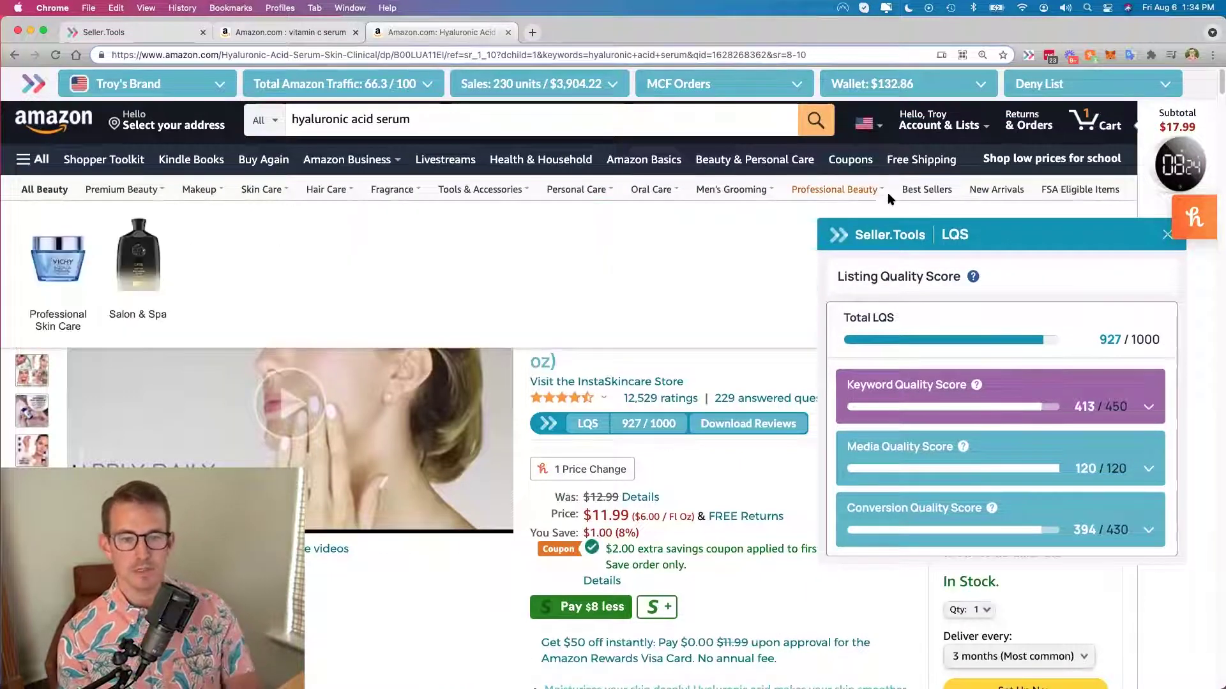